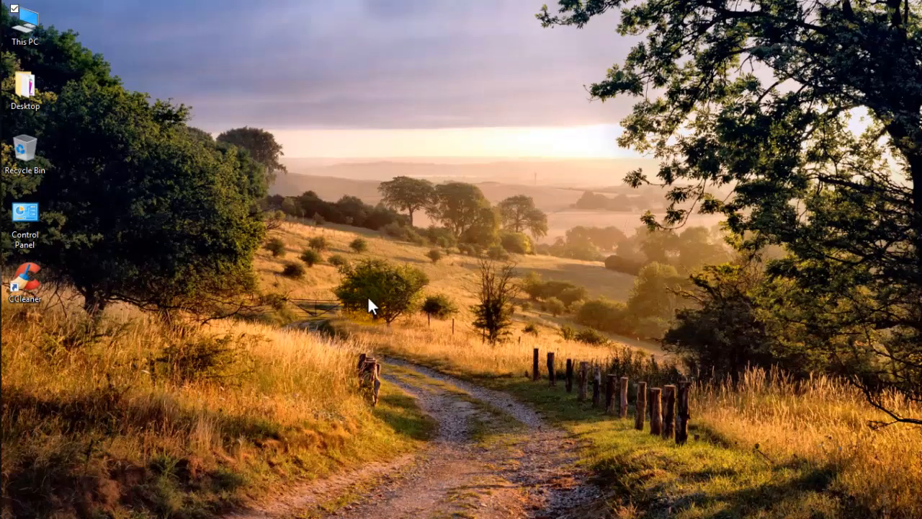
# - Switch to the Word document on work-family conflict and arrange it side by side with the Foxit Reader window
pyautogui.hotkey('alt', 'Tab')
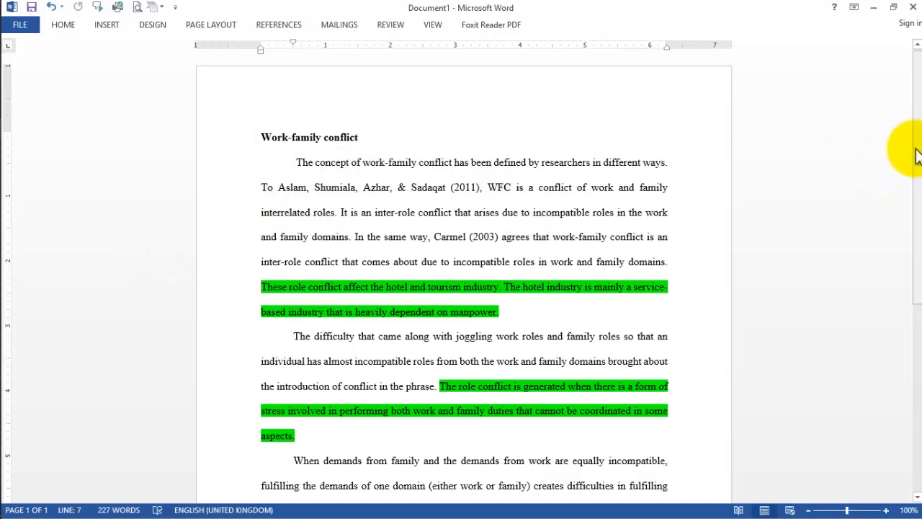
pyautogui.moveTo(916, 155); pyautogui.dragTo(917, 209)
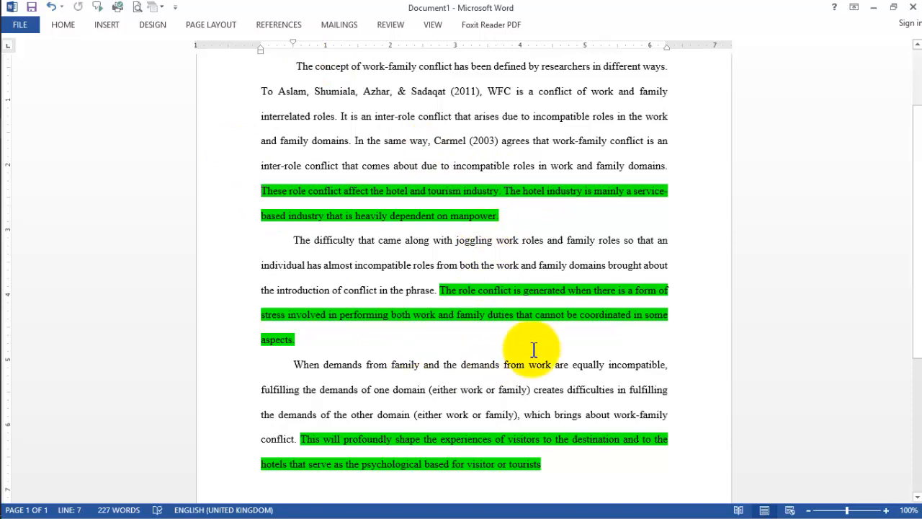
pyautogui.moveTo(284, 10); pyautogui.dragTo(3, 155)
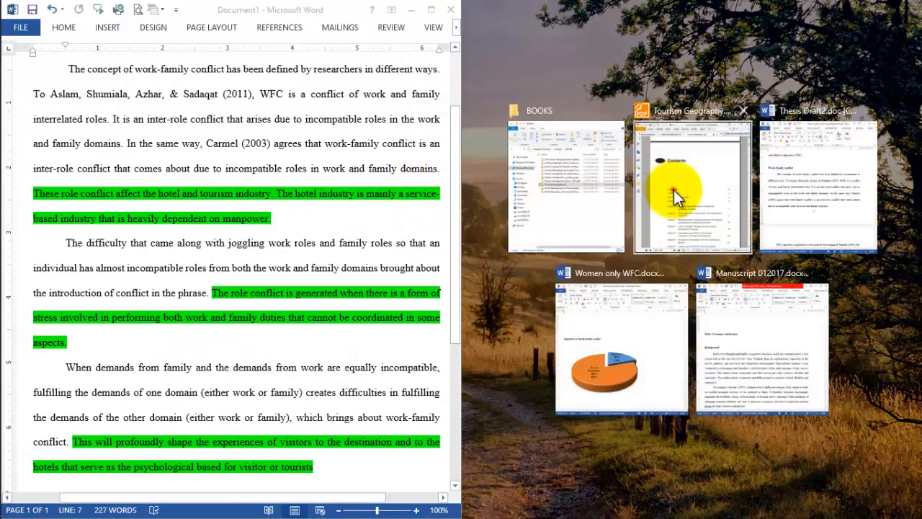
pyautogui.click(673, 189)
# - Show the open PDF article "Factors influencing employee job satisfaction in Ghana's hotel industry" in Foxit Reader with its full page width in view
pyautogui.click(504, 50)
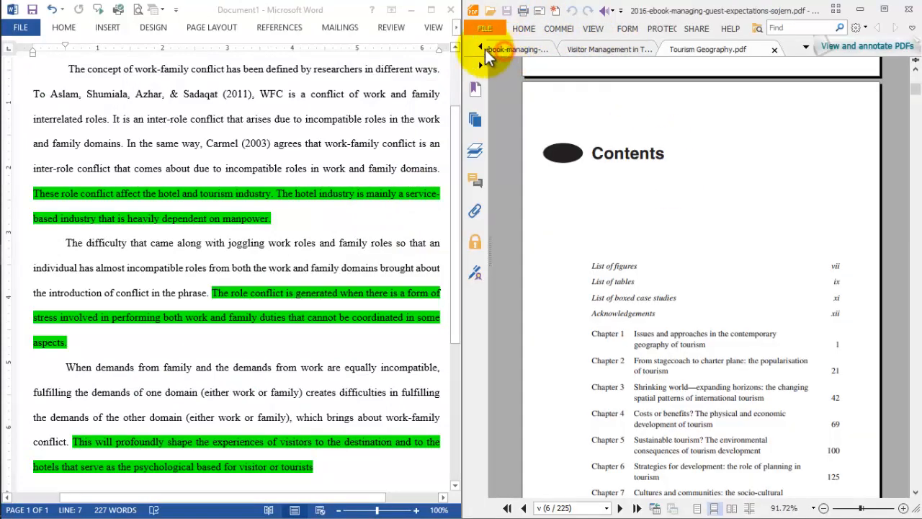
pyautogui.click(480, 48)
pyautogui.click(480, 47)
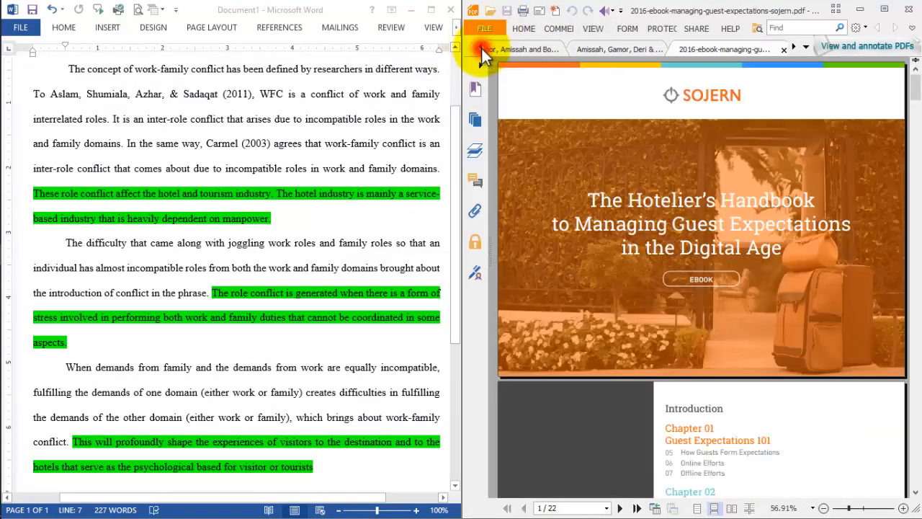
pyautogui.click(481, 48)
pyautogui.click(480, 48)
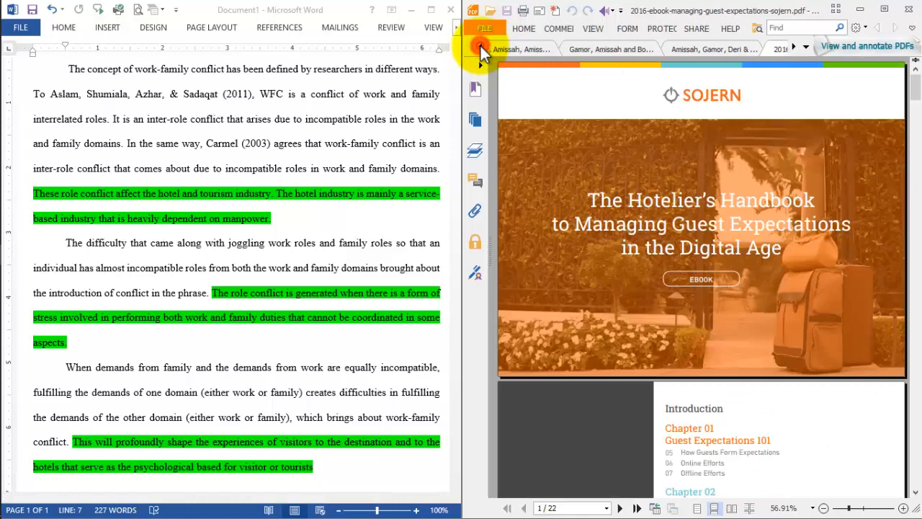
pyautogui.click(480, 48)
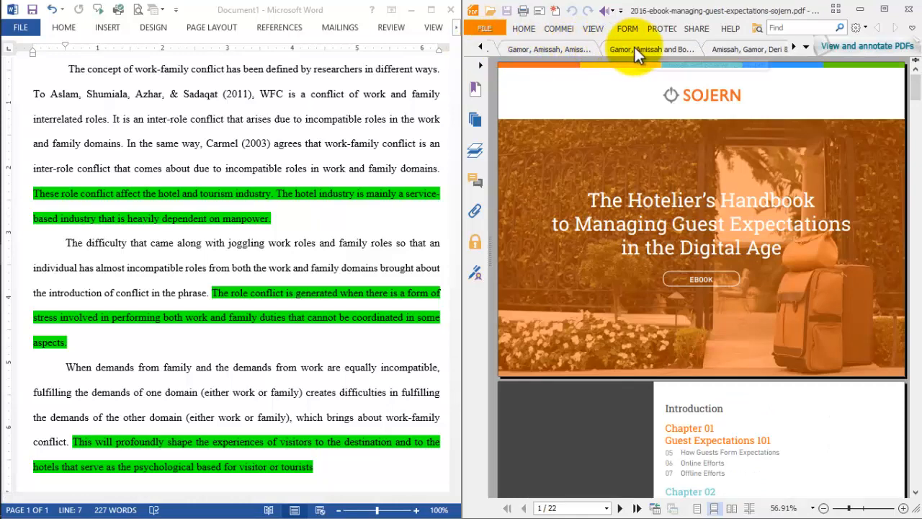
pyautogui.click(728, 50)
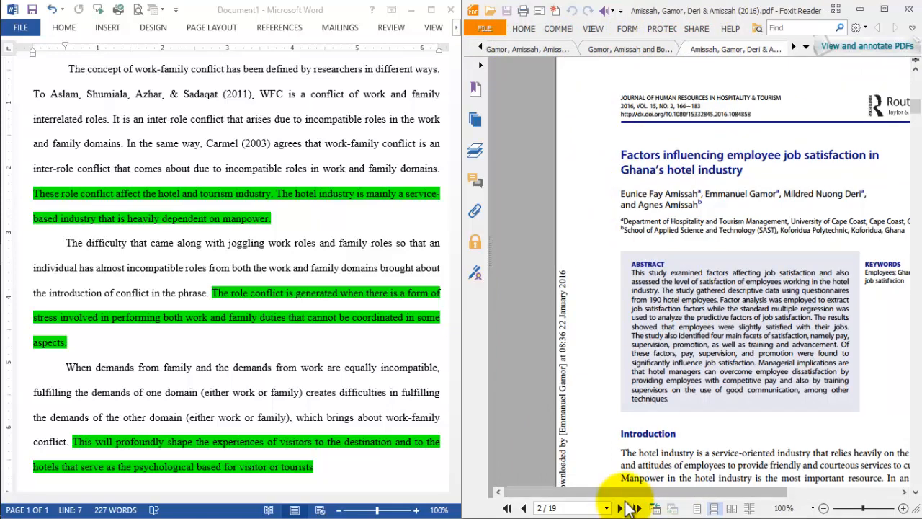
pyautogui.moveTo(642, 493); pyautogui.dragTo(686, 493)
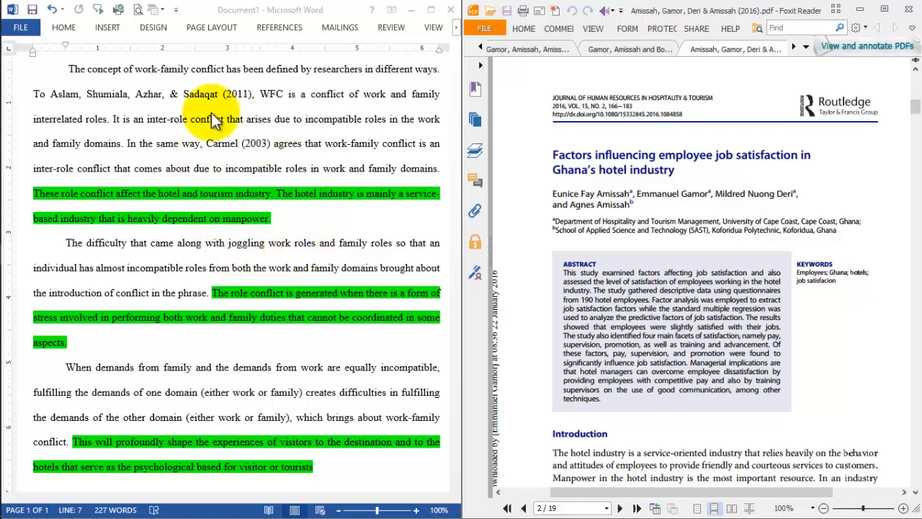
# - Set the Word document's citation style to APA Sixth Edition
pyautogui.click(270, 30)
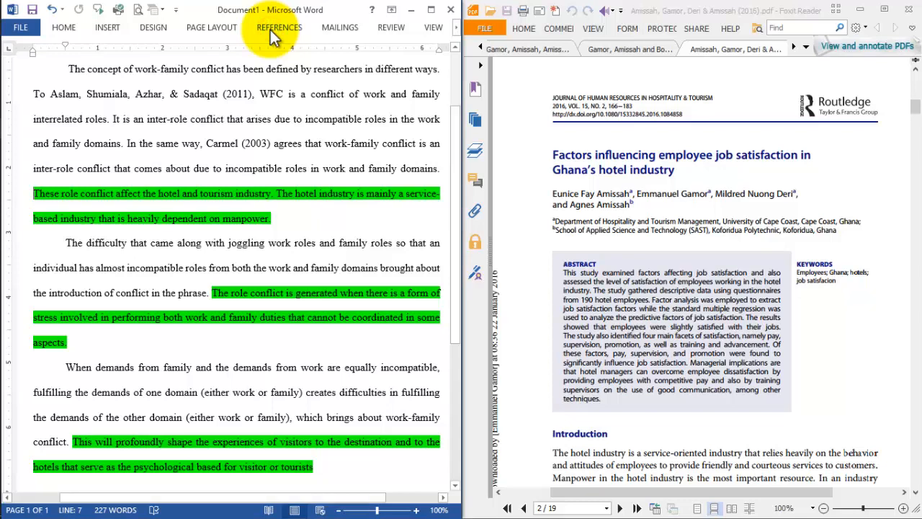
pyautogui.click(267, 27)
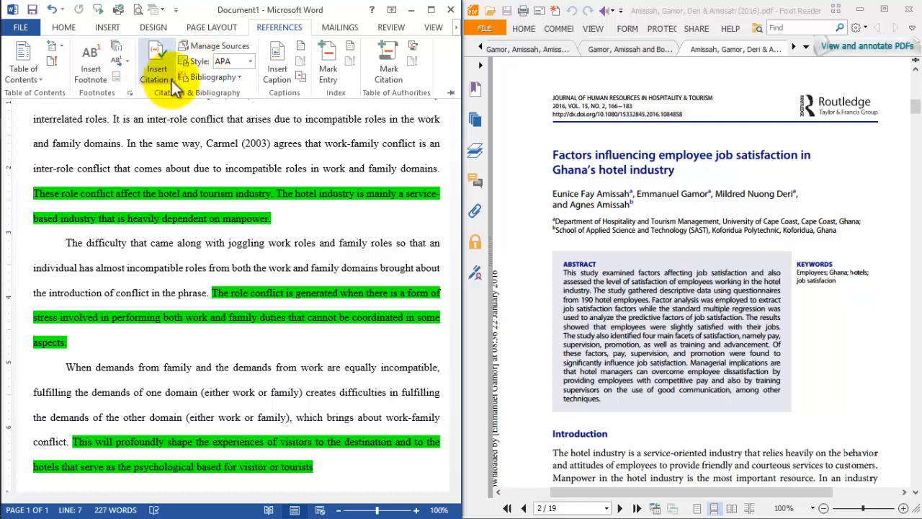
pyautogui.click(250, 62)
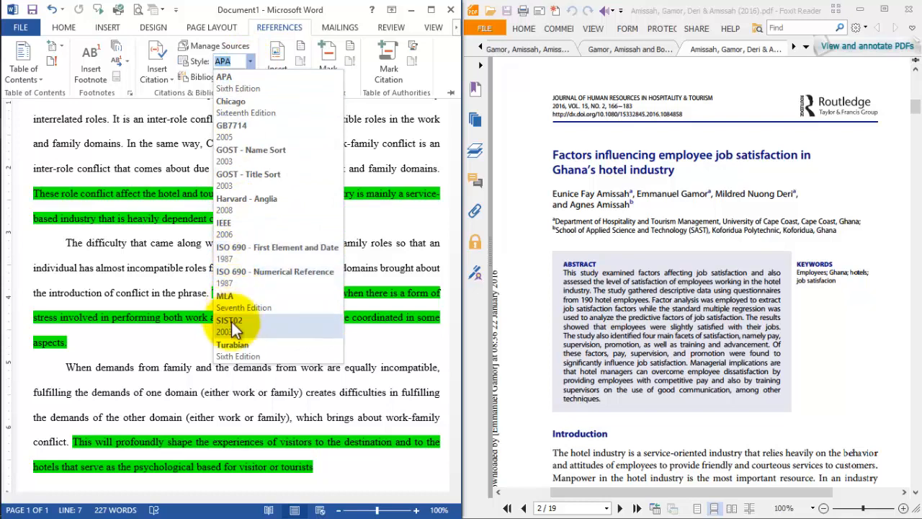
pyautogui.click(260, 87)
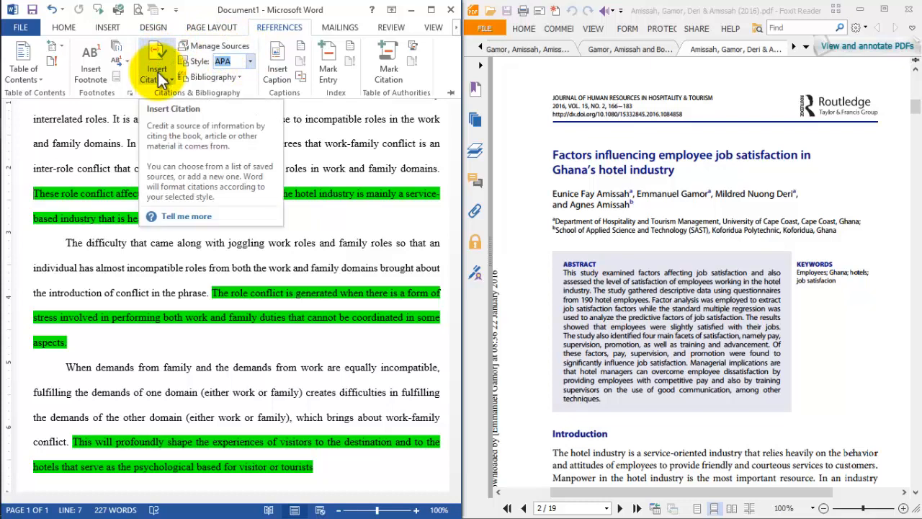
pyautogui.click(107, 223)
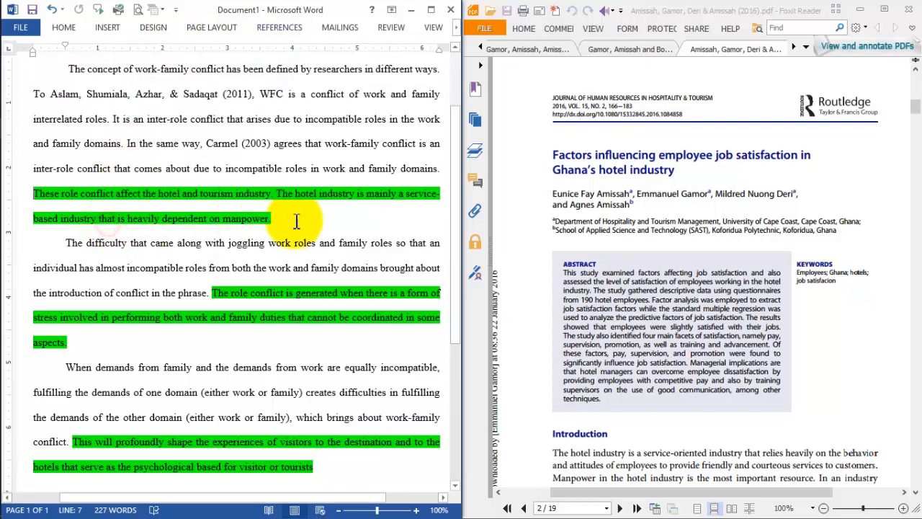
# - Place the insertion point before the full stop after "manpower", add a space, and check the sources available for citation
pyautogui.click(271, 220)
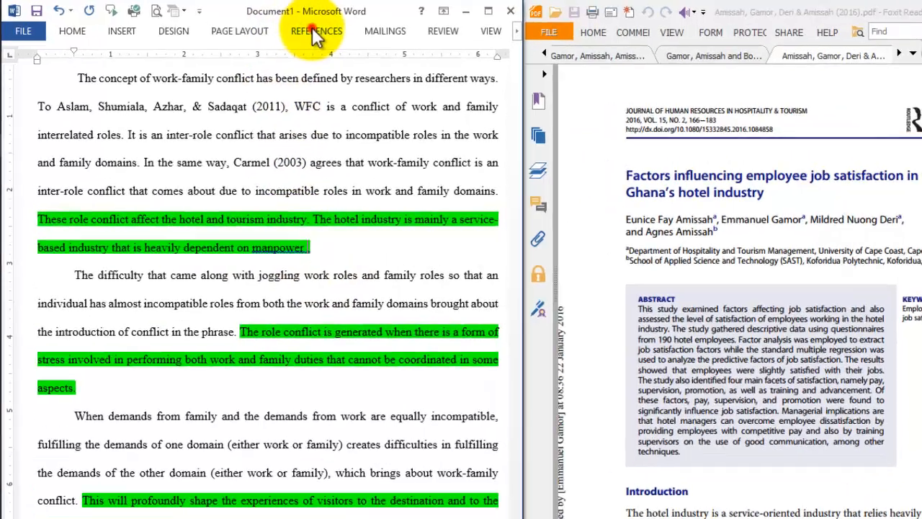
pyautogui.click(274, 29)
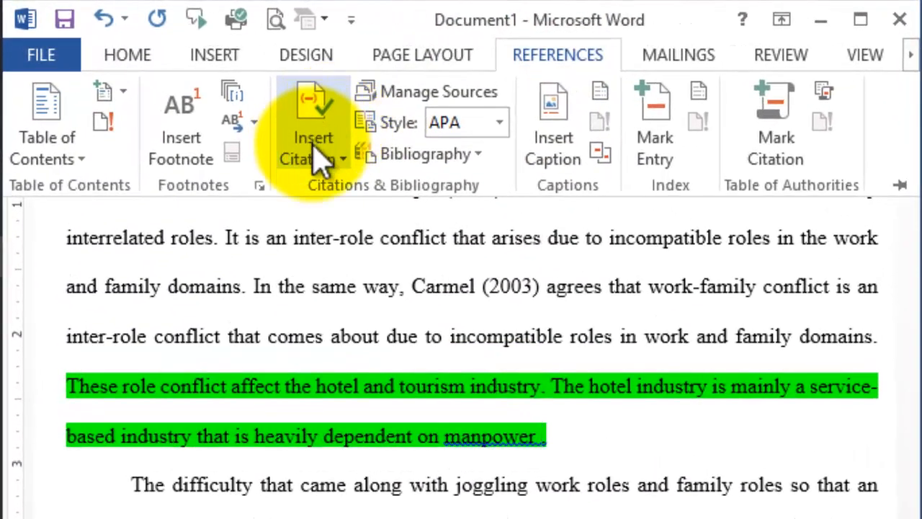
pyautogui.click(316, 157)
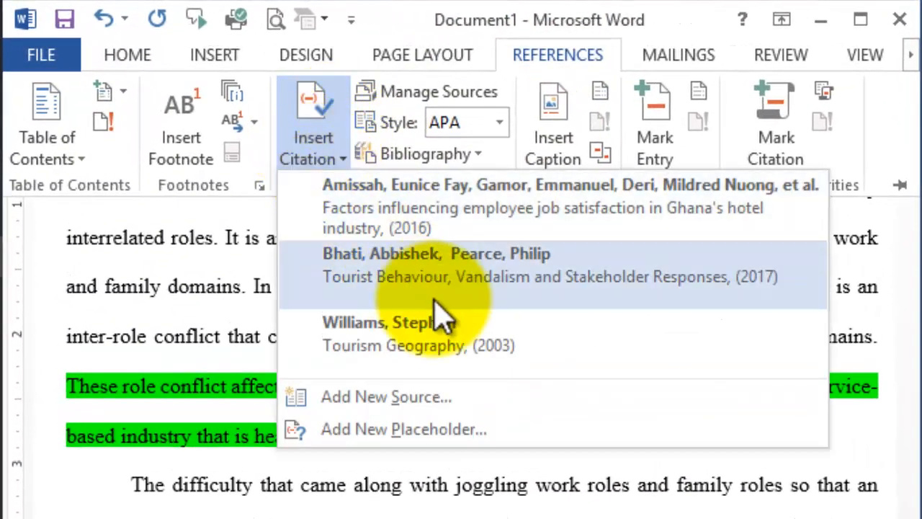
pyautogui.click(310, 147)
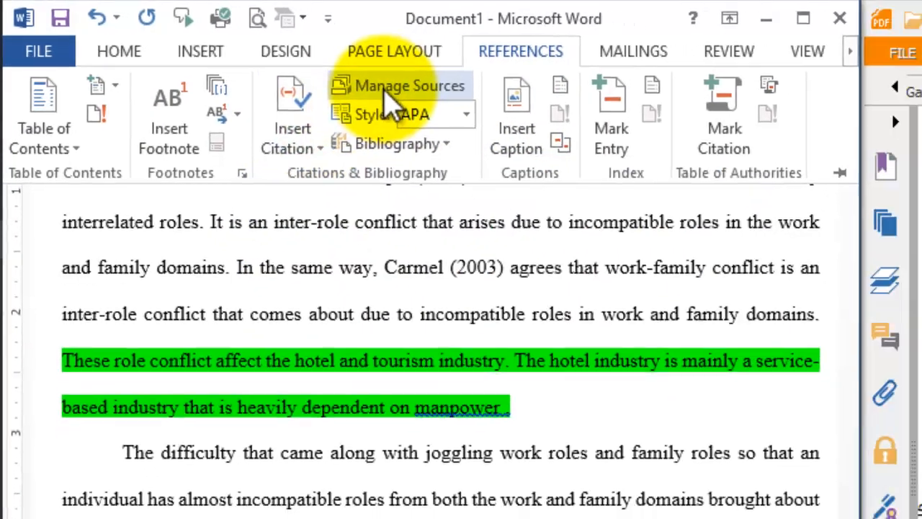
# - Delete all three sources from the document's current list in the Source Manager
pyautogui.click(384, 89)
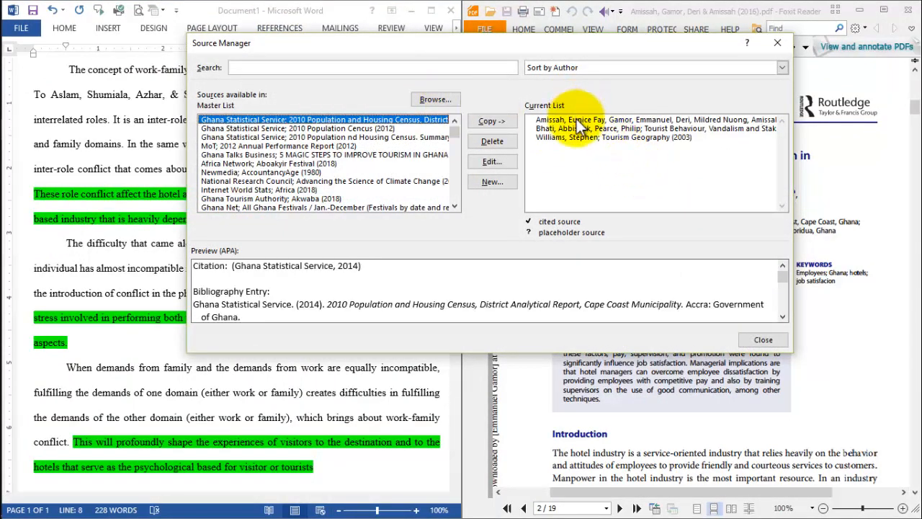
pyautogui.click(578, 123)
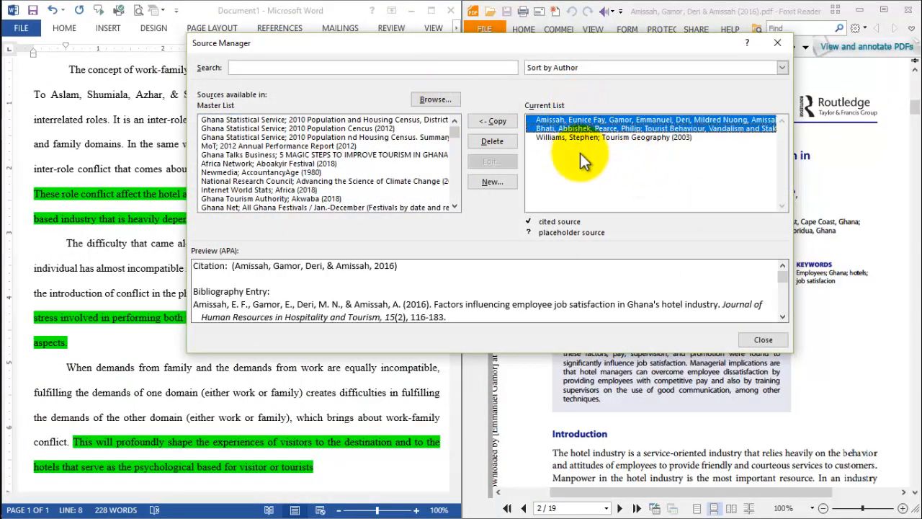
pyautogui.keyDown('ctrl'); pyautogui.click(580, 153); pyautogui.keyUp('ctrl')
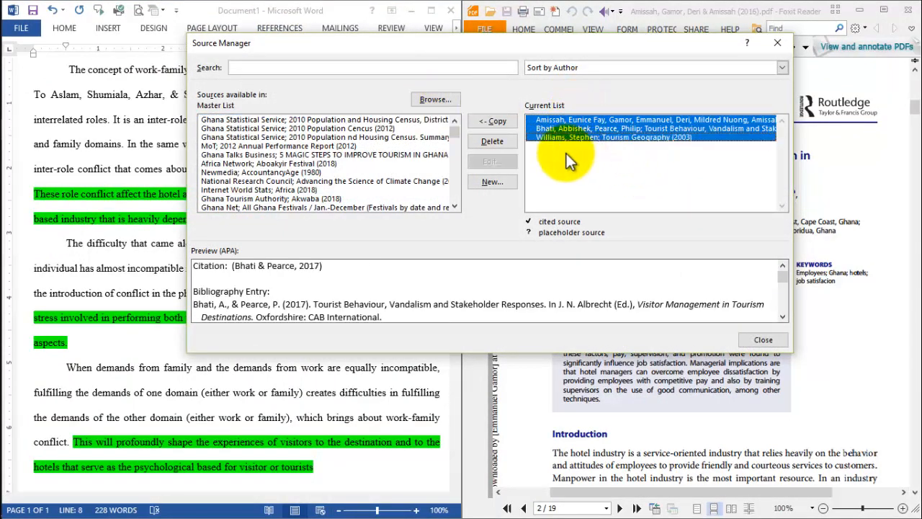
pyautogui.click(490, 142)
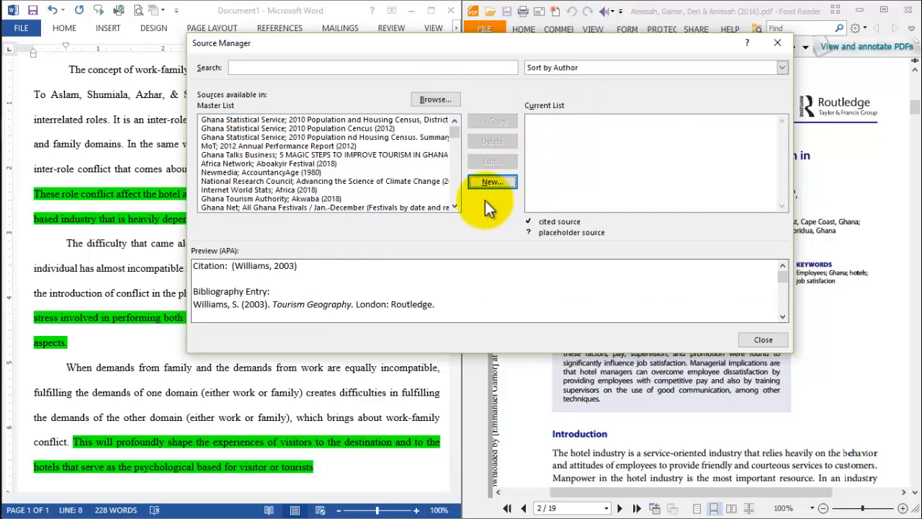
pyautogui.click(778, 343)
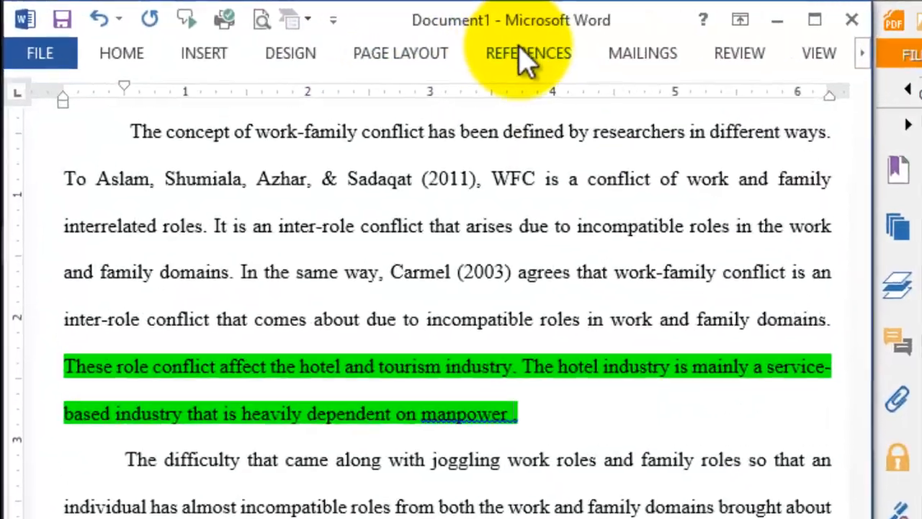
# - Start a new citation source of type Journal Article and show all its bibliography fields
pyautogui.click(275, 30)
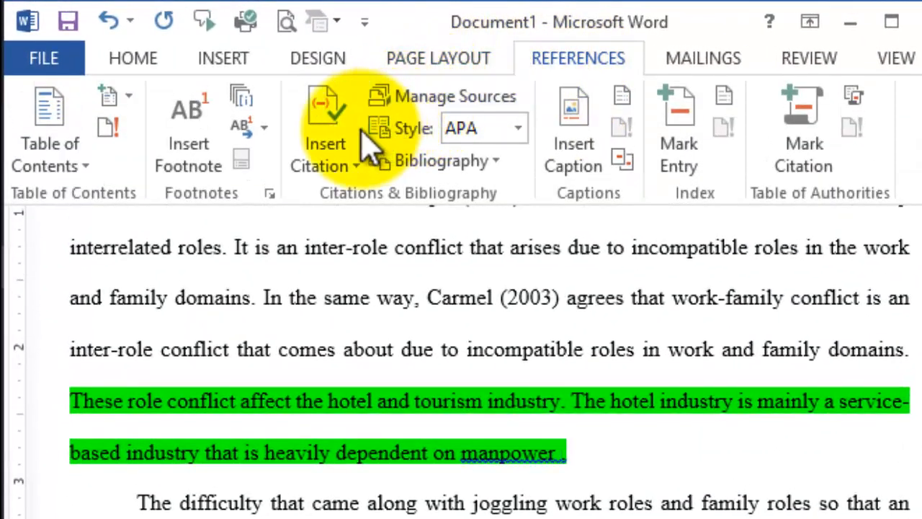
pyautogui.click(329, 142)
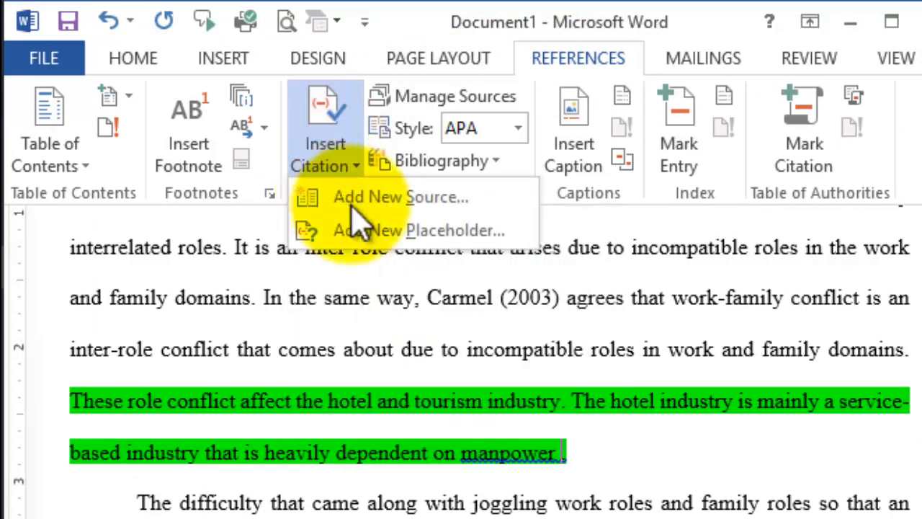
pyautogui.click(349, 196)
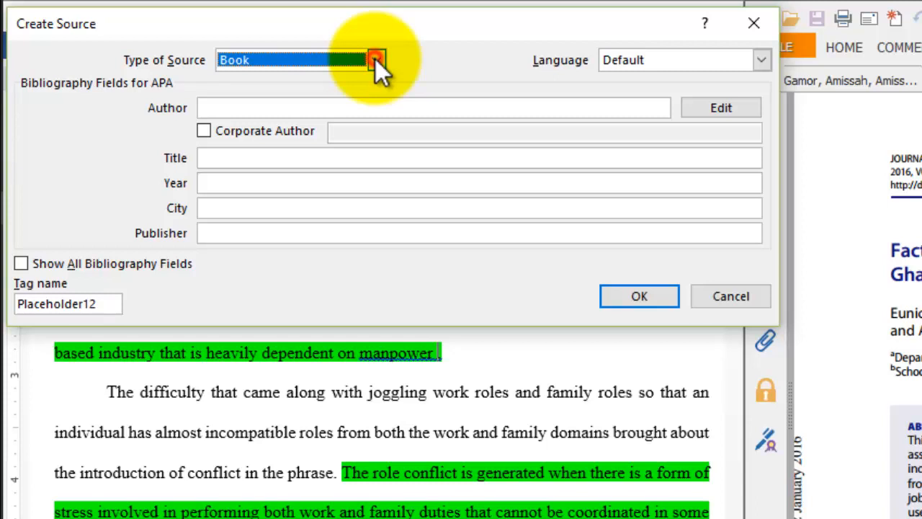
pyautogui.click(376, 60)
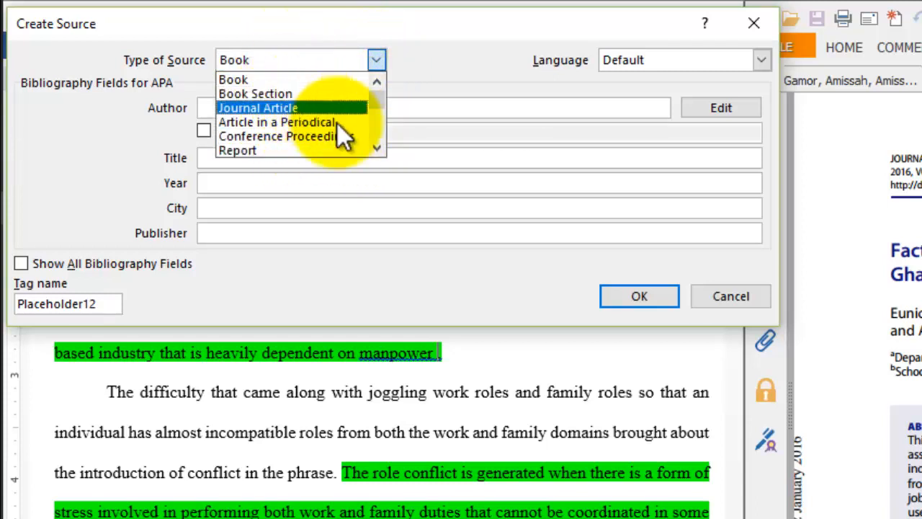
pyautogui.click(376, 149)
pyautogui.click(376, 149)
pyautogui.click(375, 150)
pyautogui.click(375, 150)
pyautogui.click(376, 150)
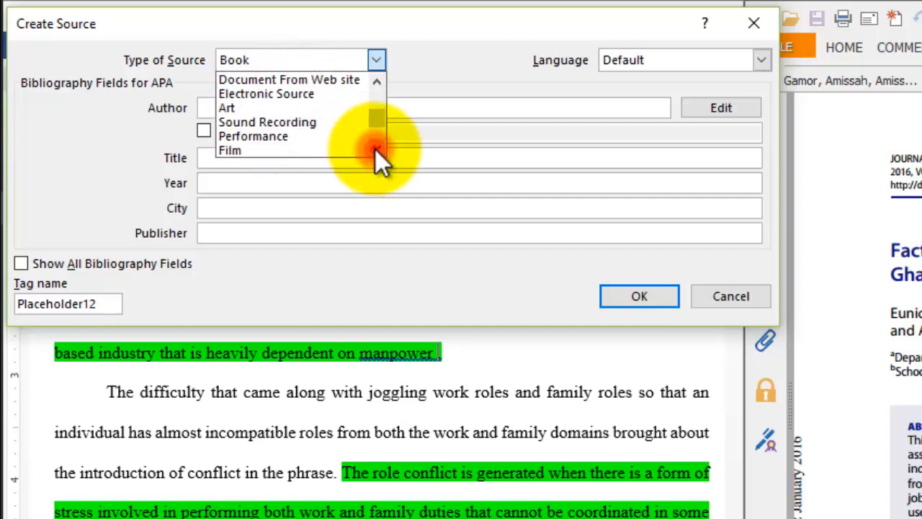
pyautogui.moveTo(374, 105); pyautogui.dragTo(373, 88)
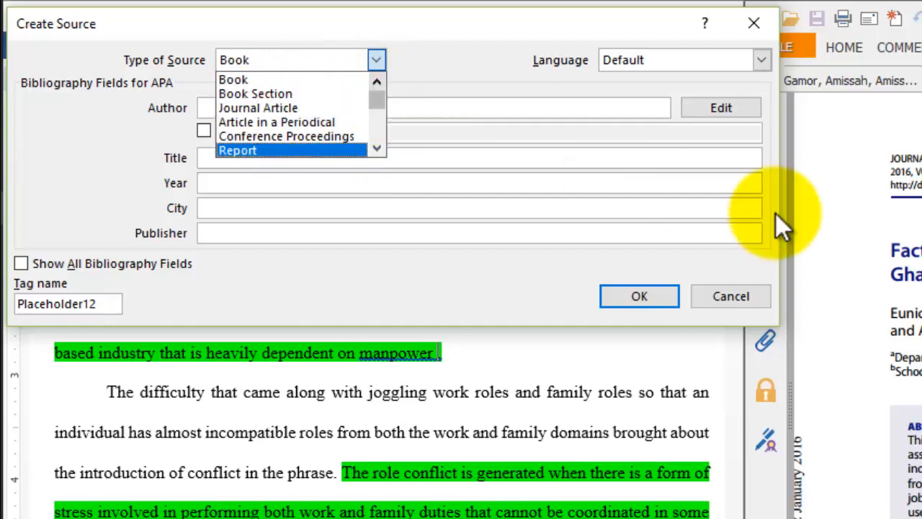
pyautogui.click(258, 107)
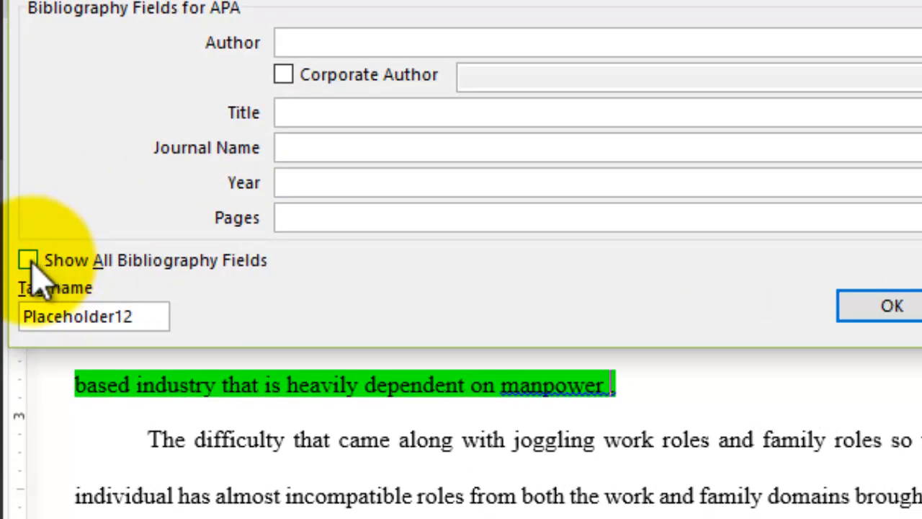
pyautogui.click(28, 262)
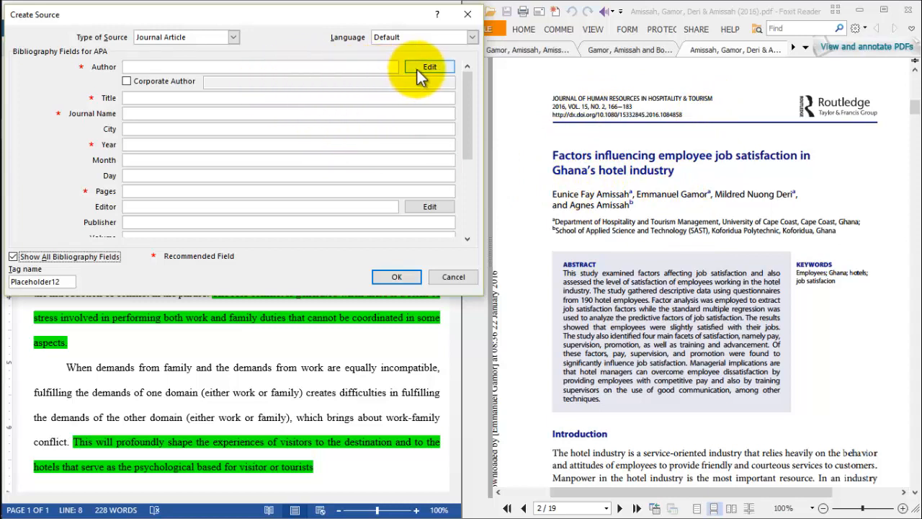
# - Add the PDF article's first author to the source's author names, filling in the last, first and middle names
pyautogui.click(244, 66)
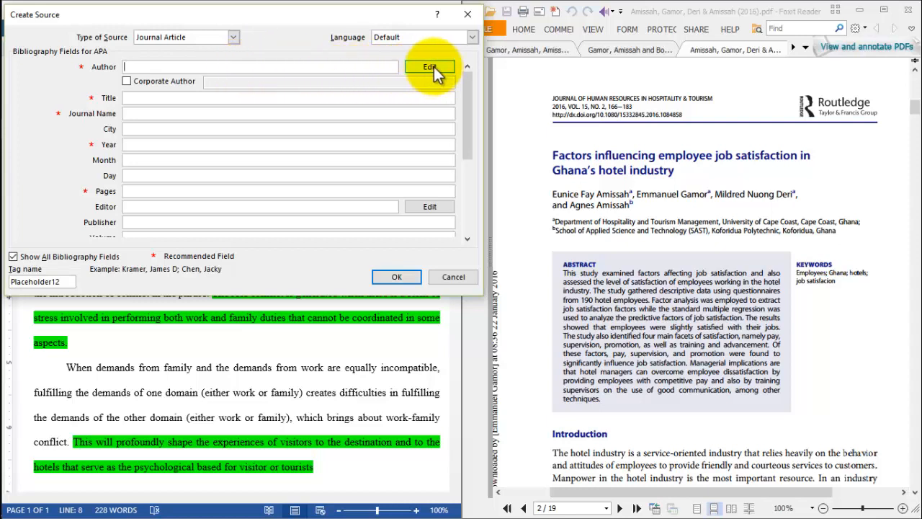
pyautogui.click(433, 67)
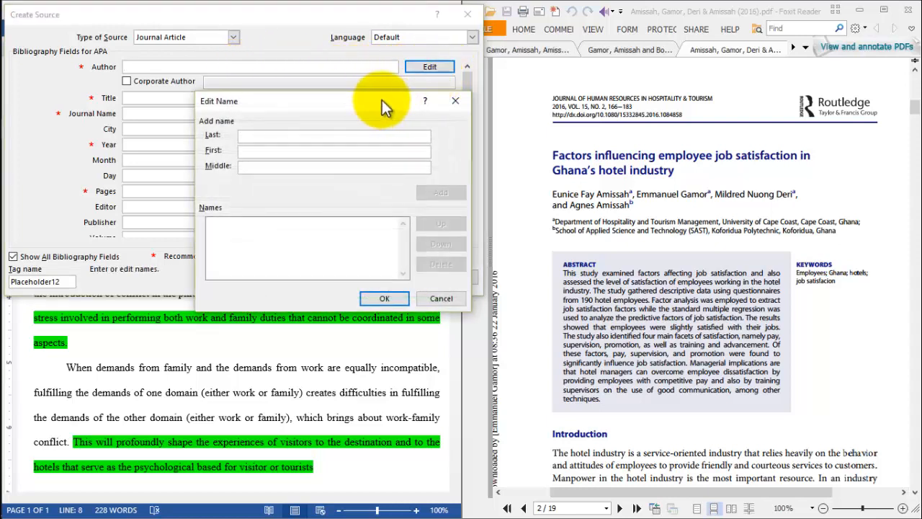
pyautogui.moveTo(362, 98); pyautogui.dragTo(306, 90)
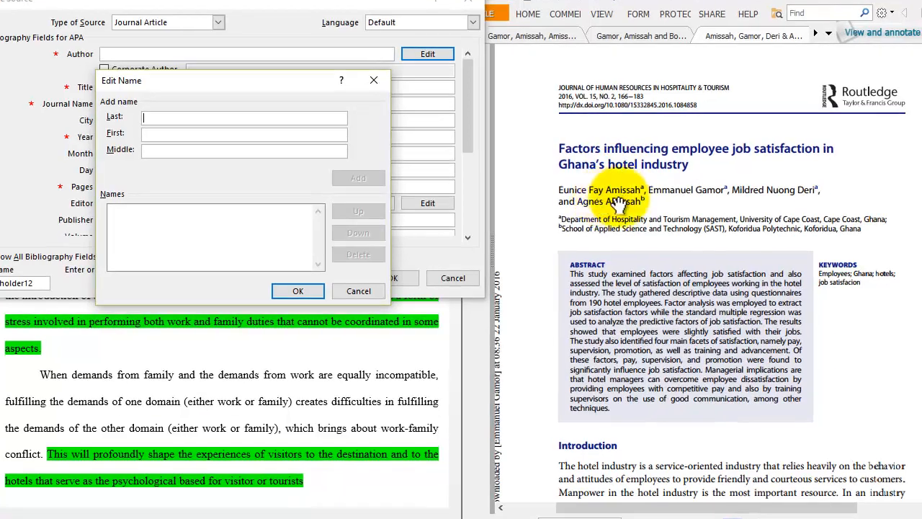
pyautogui.write('Ami')
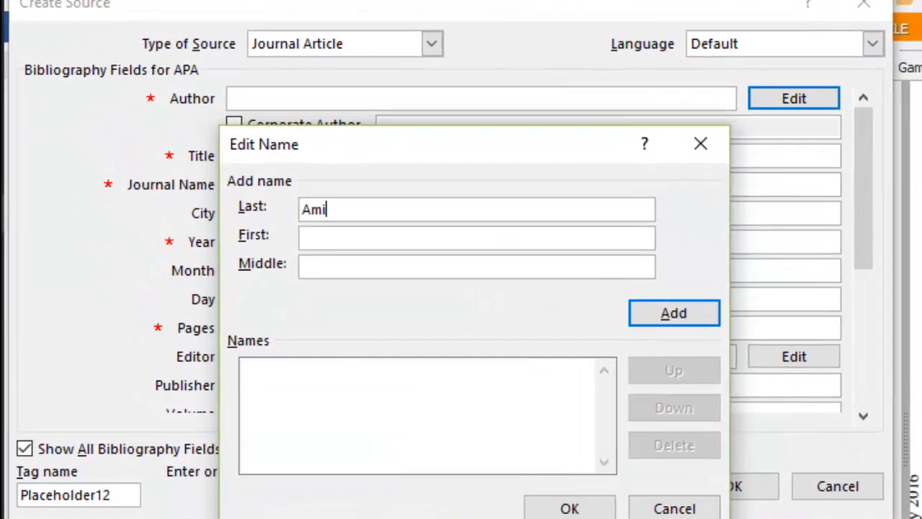
pyautogui.write('ssah')
pyautogui.press('Tab')
pyautogui.write('Eunice')
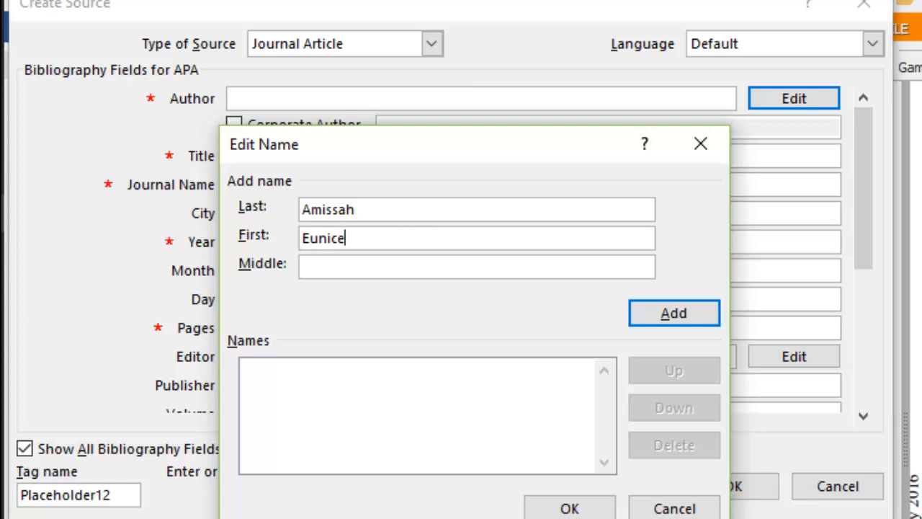
pyautogui.press('Tab')
pyautogui.write('Fay')
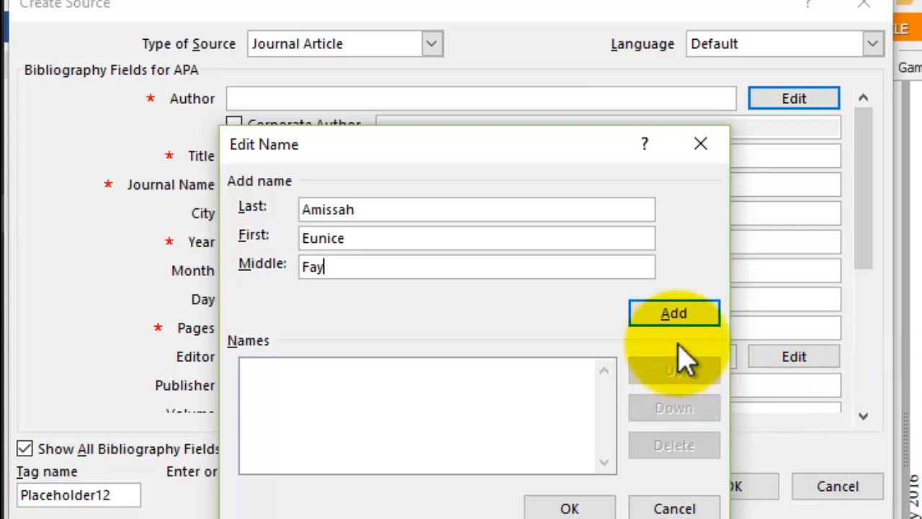
pyautogui.click(675, 317)
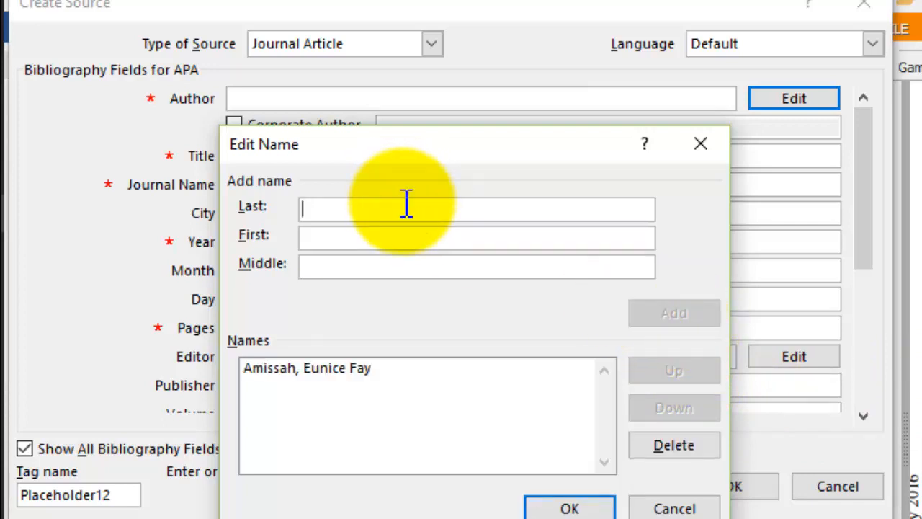
# - Add the article's second author to the names list with last and first name only
pyautogui.write('Gamor')
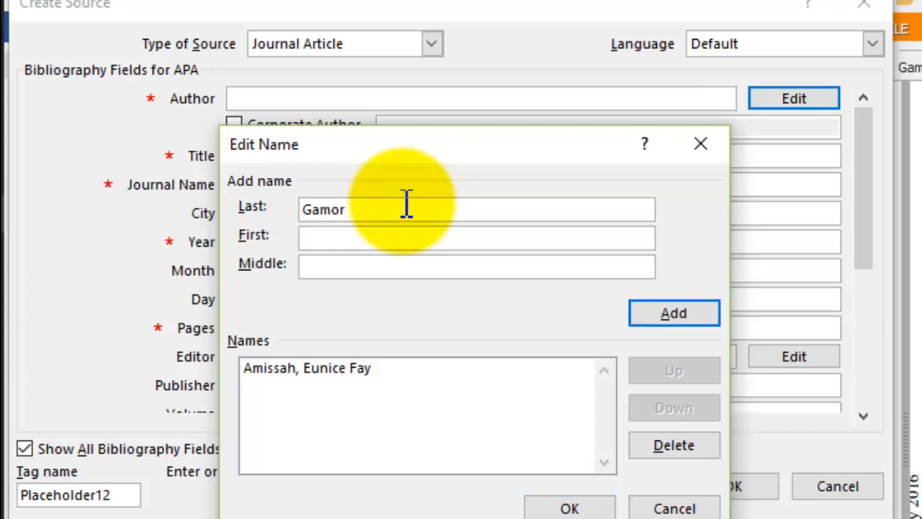
pyautogui.write('Emmanu')
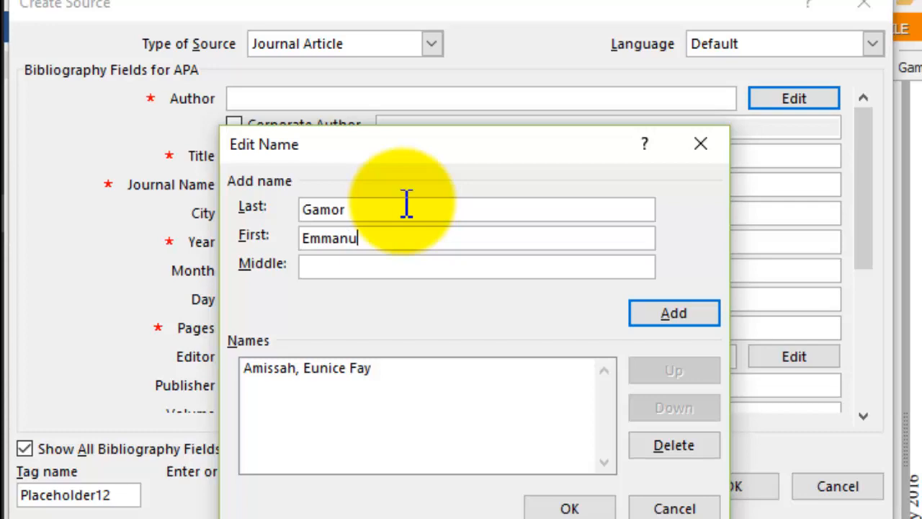
pyautogui.write('el')
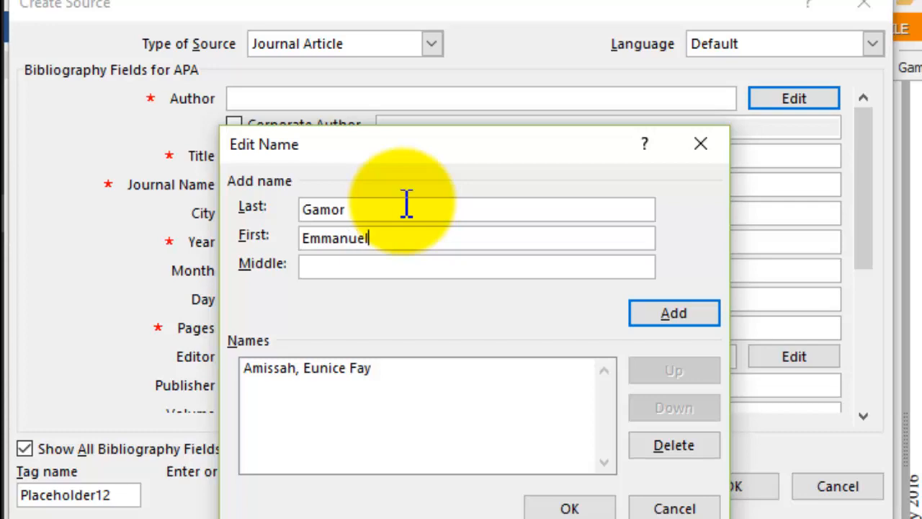
pyautogui.click(648, 324)
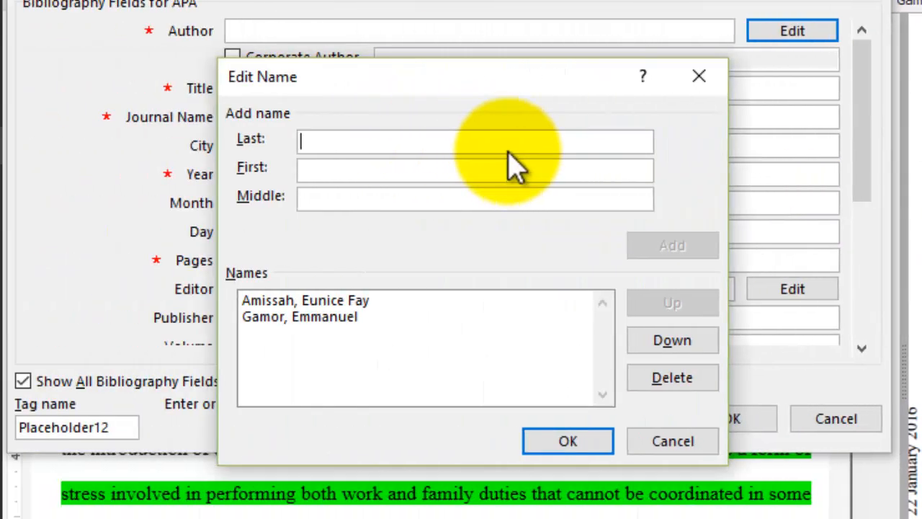
# - Add the article's third author to the names list, including the middle name
pyautogui.write('Deri')
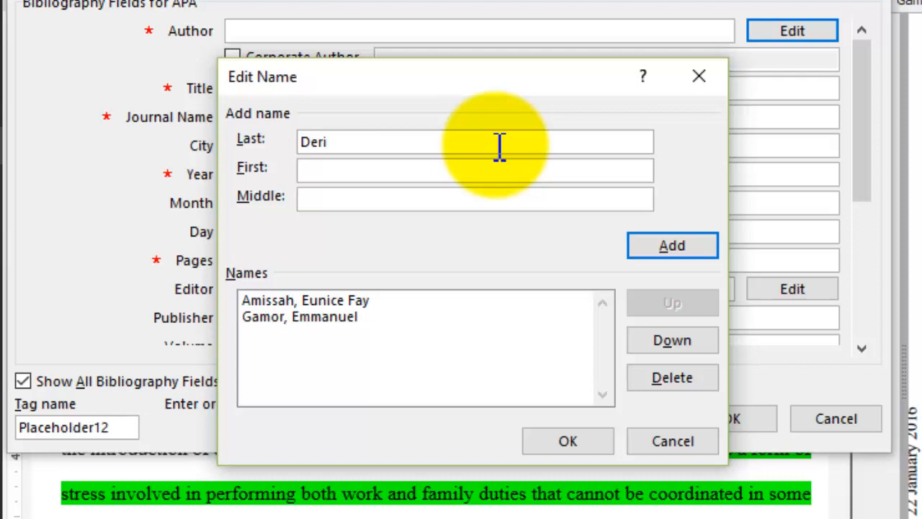
pyautogui.press('Tab')
pyautogui.write('Mildred')
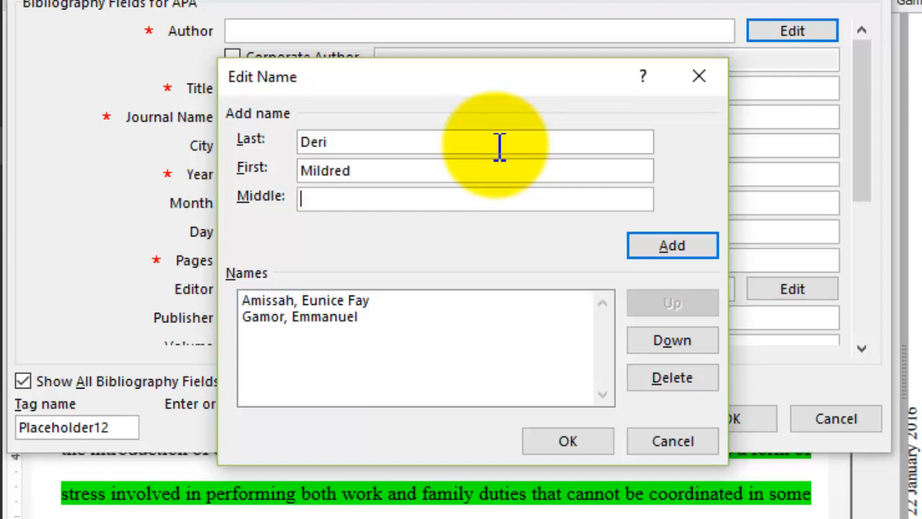
pyautogui.write('Nuong')
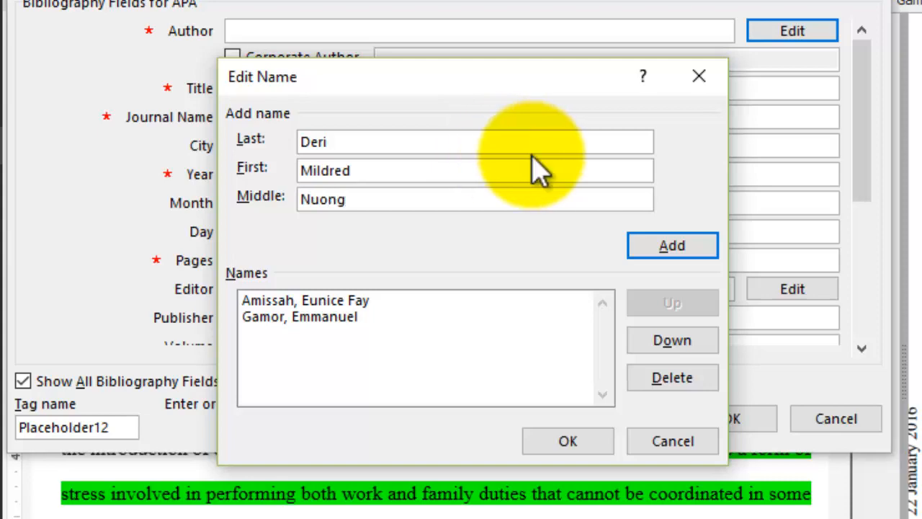
pyautogui.click(688, 249)
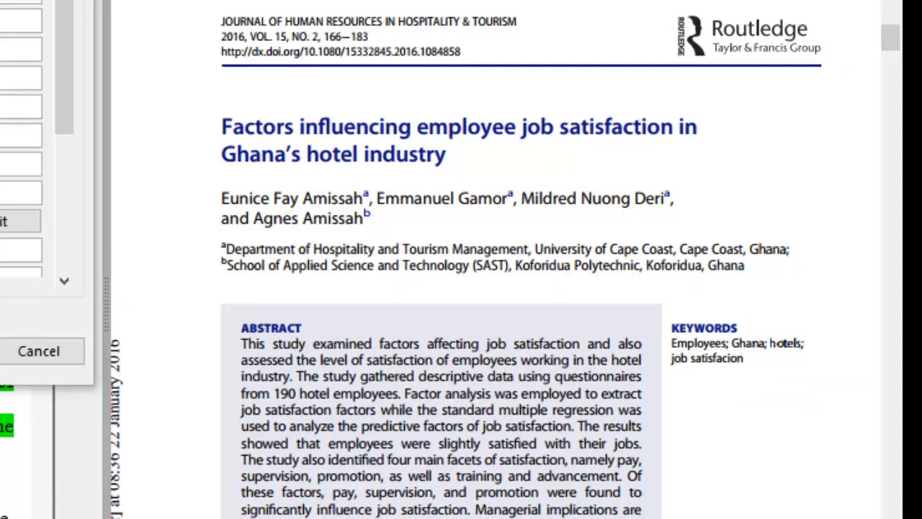
# - Enter the fourth author's last and first names and apply the complete author list to the source
pyautogui.write('missah')
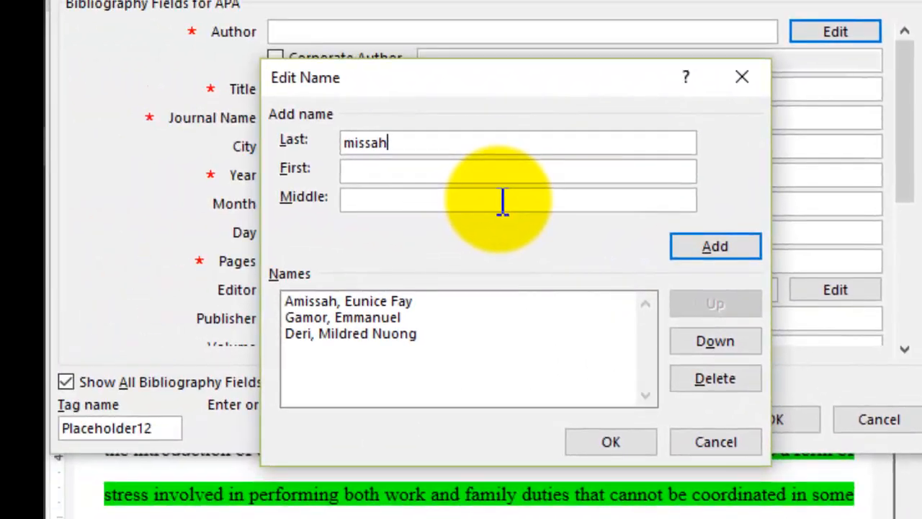
pyautogui.press('BackSpace')
pyautogui.press('BackSpace')
pyautogui.press('BackSpace')
pyautogui.press('BackSpace')
pyautogui.press('BackSpace')
pyautogui.write('An')
pyautogui.press('BackSpace')
pyautogui.write('miss')
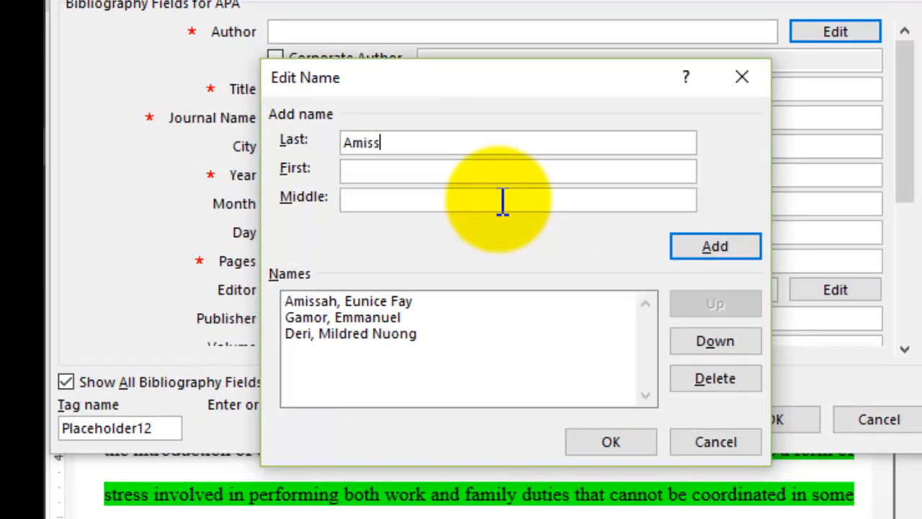
pyautogui.write('ah')
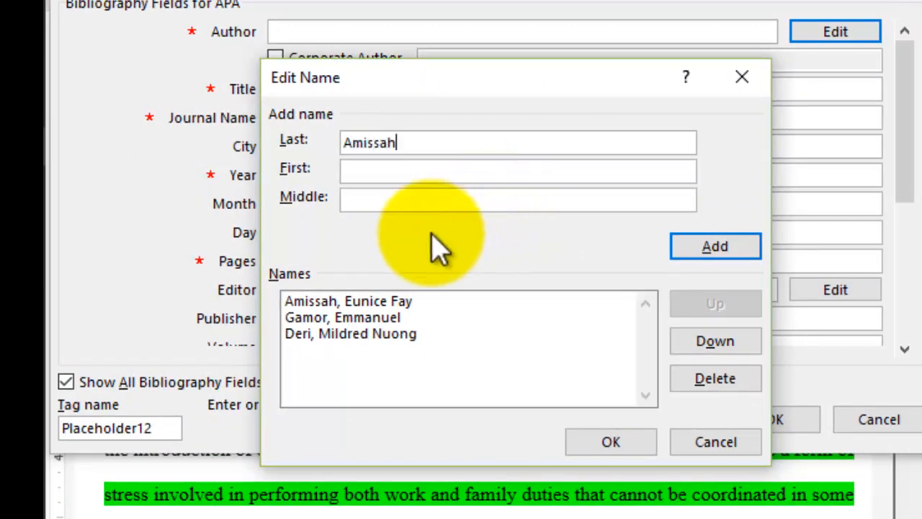
pyautogui.write('Agnes')
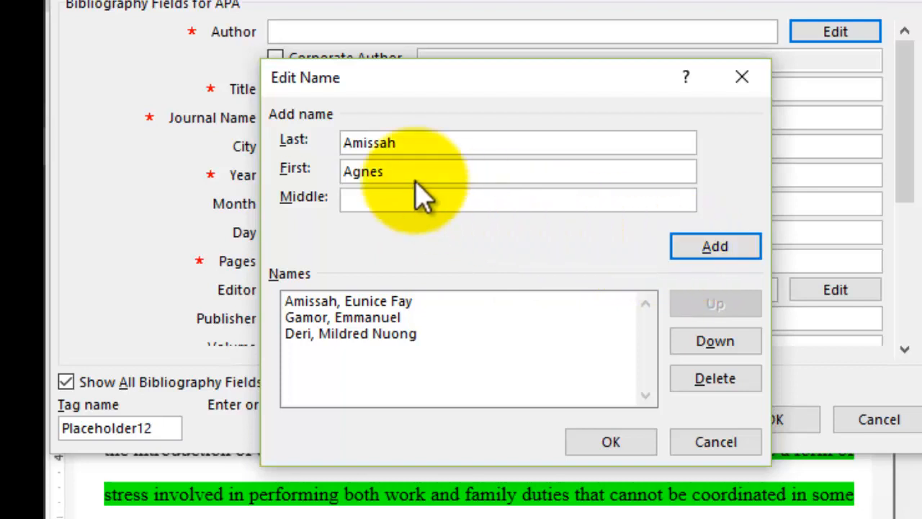
pyautogui.click(598, 442)
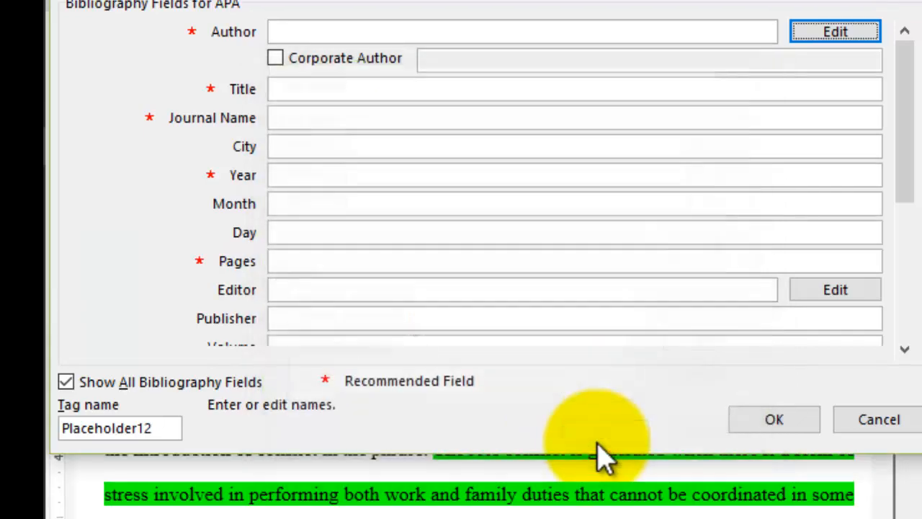
# - Enter "Factors influencing employee job satisfaction in Ghana's hotel industry" as the source's title
pyautogui.click(353, 87)
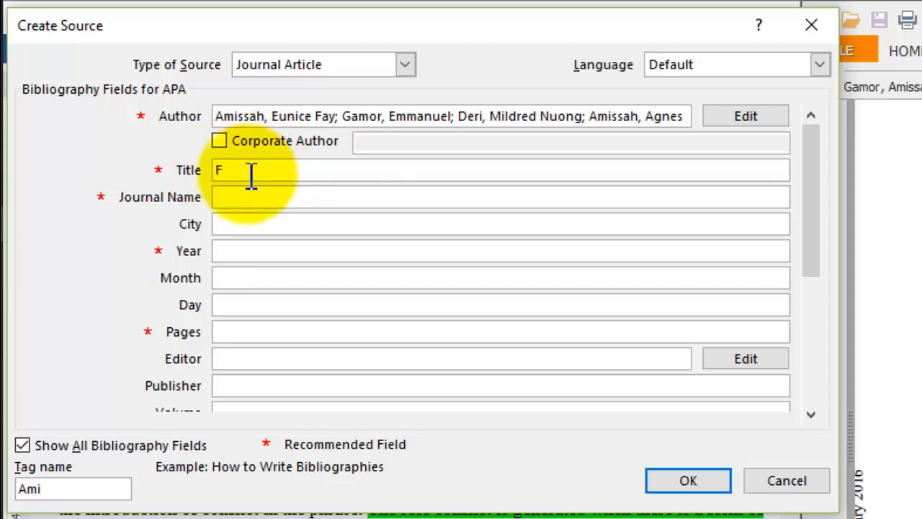
pyautogui.write('actors influencing')
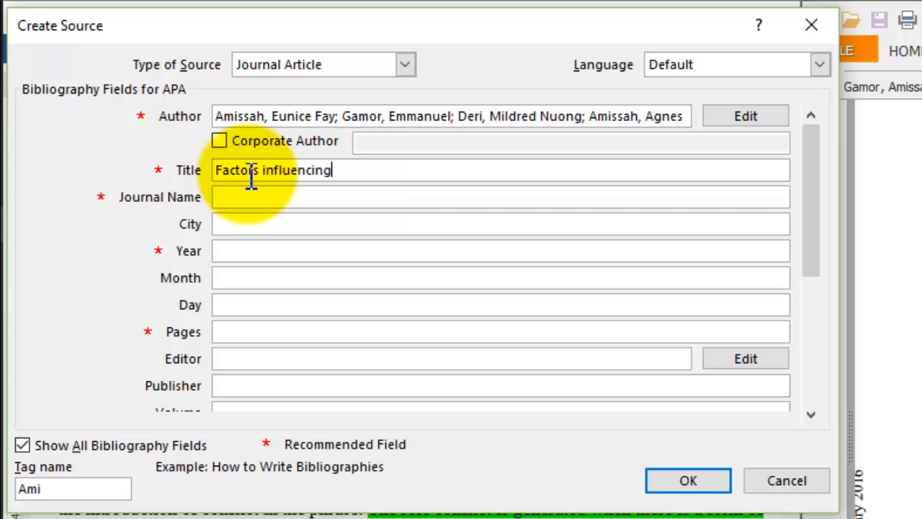
pyautogui.write(' employee jo')
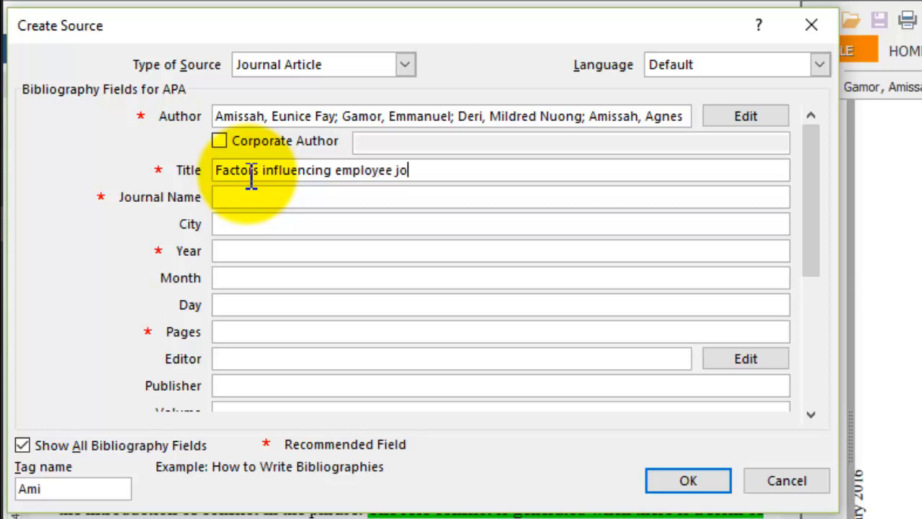
pyautogui.write('b satisfactio')
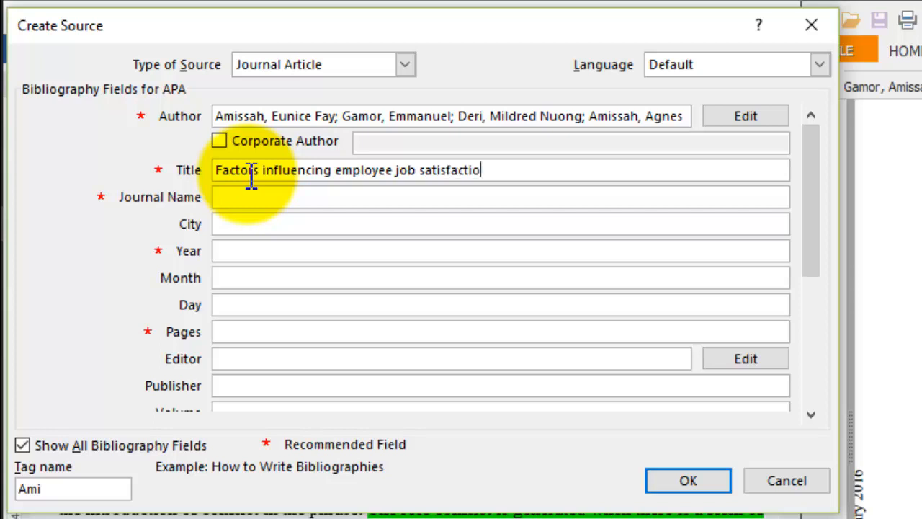
pyautogui.write("n in Ghana's h")
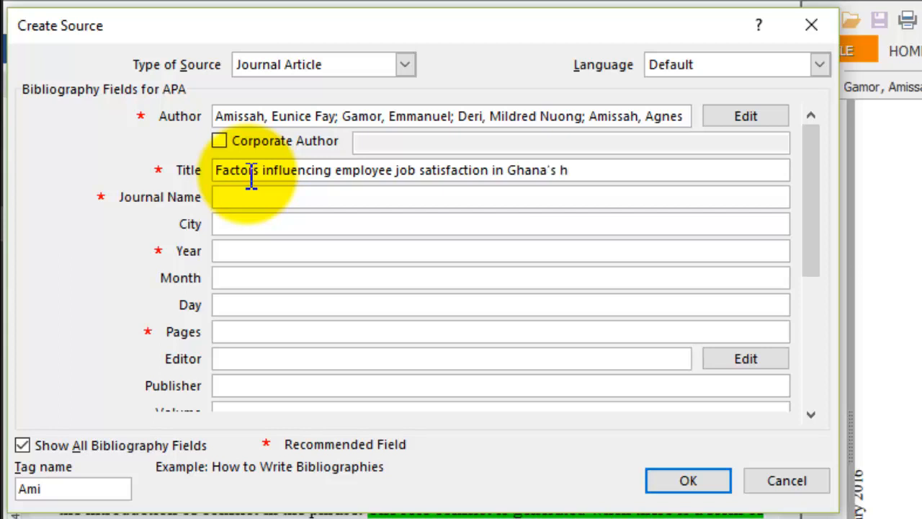
pyautogui.write('otel industry')
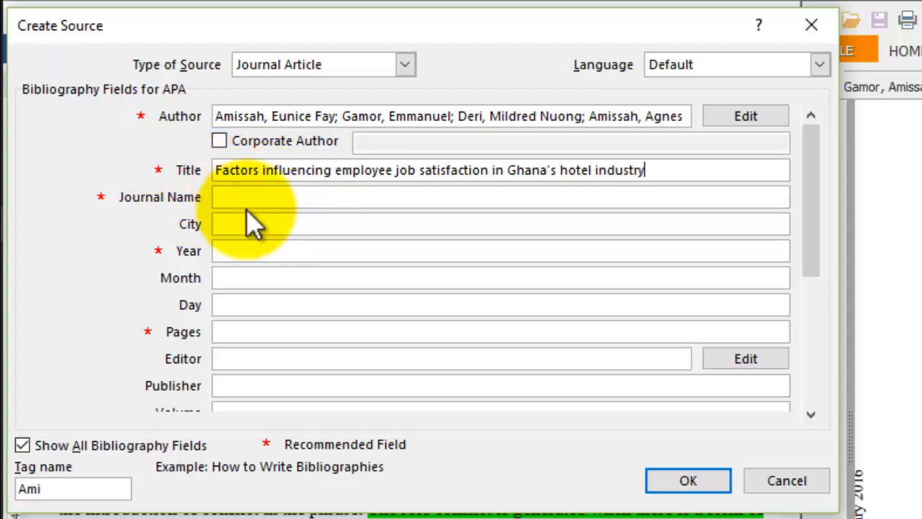
# - Examine the first two pages of the article PDF for the journal name and publication details
pyautogui.click(257, 197)
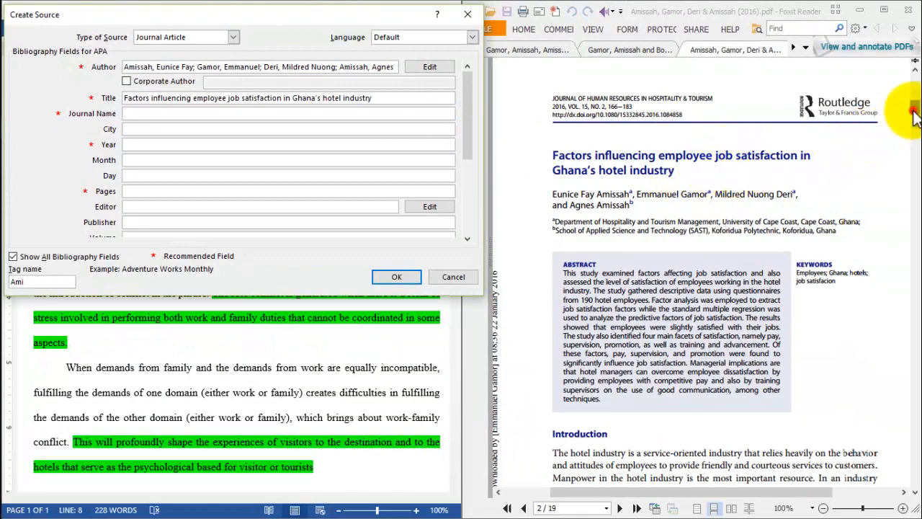
pyautogui.moveTo(914, 107); pyautogui.dragTo(913, 84)
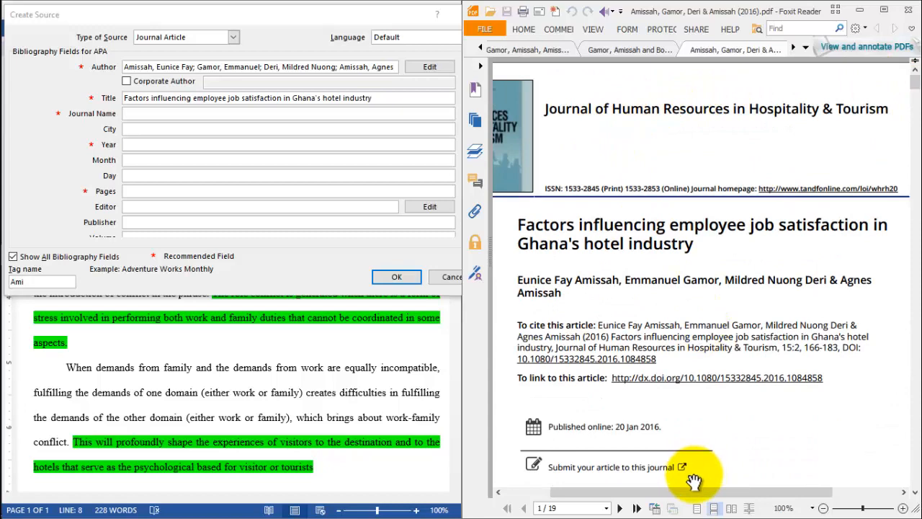
pyautogui.moveTo(689, 494); pyautogui.dragTo(664, 497)
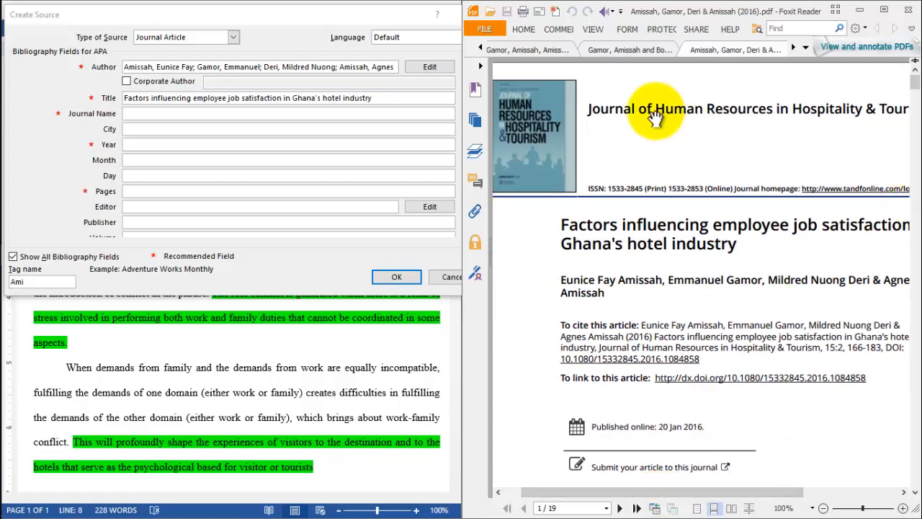
pyautogui.click(915, 488)
pyautogui.click(915, 493)
pyautogui.click(915, 493)
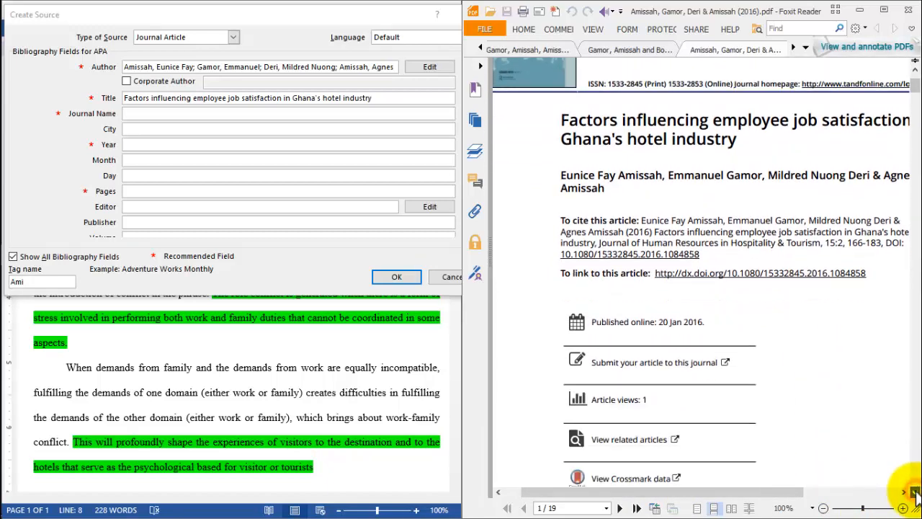
pyautogui.click(915, 493)
pyautogui.click(915, 493)
pyautogui.click(915, 493)
pyautogui.click(915, 493)
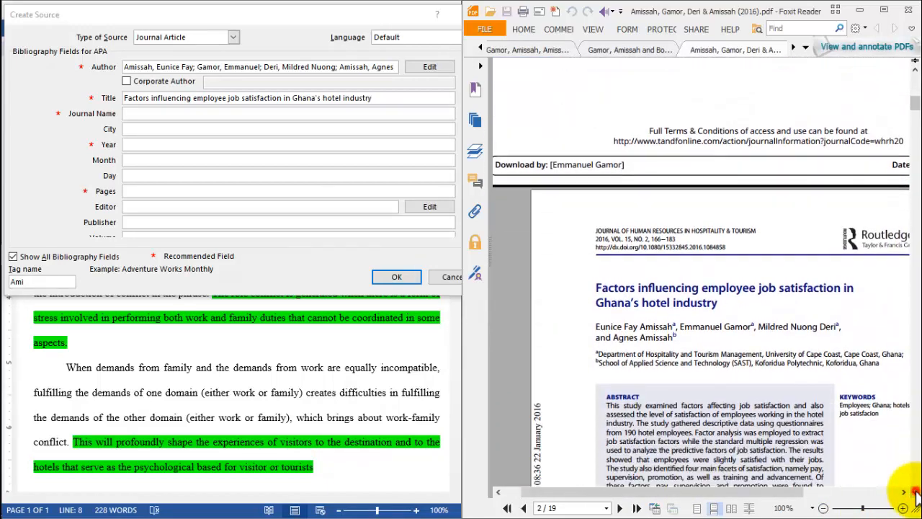
pyautogui.click(915, 493)
pyautogui.click(915, 493)
pyautogui.click(915, 493)
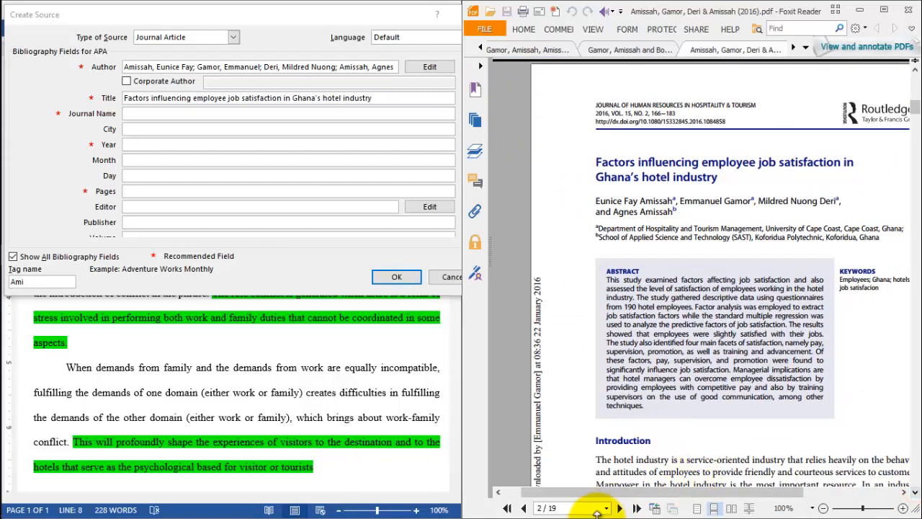
pyautogui.moveTo(619, 494); pyautogui.dragTo(638, 497)
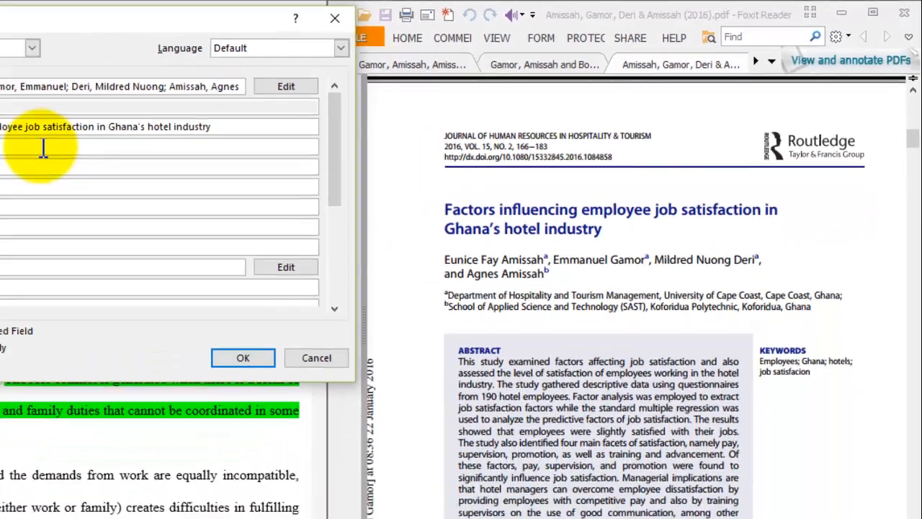
# - Enter "Journal of Human Resources in Hospitality and Tourism" as the source's journal name
pyautogui.write('Journal')
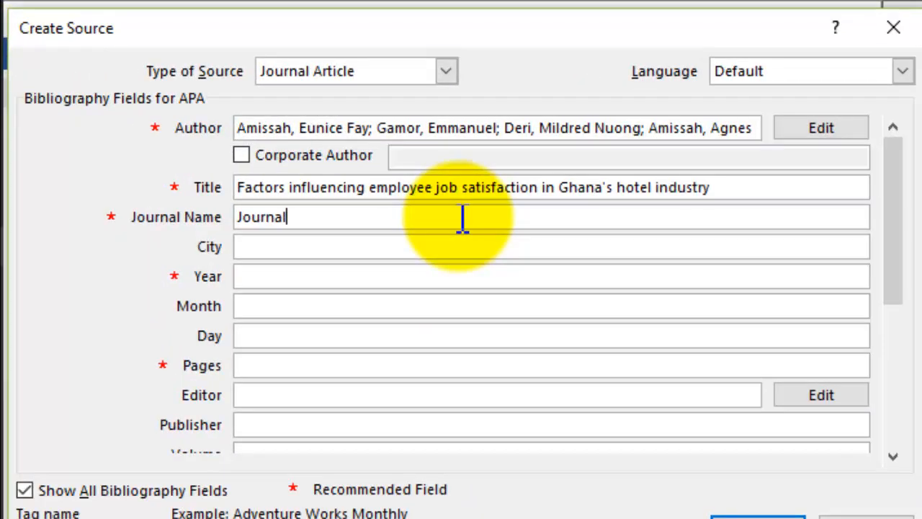
pyautogui.write(' of hu')
pyautogui.press('BackSpace')
pyautogui.press('BackSpace')
pyautogui.write('Hu')
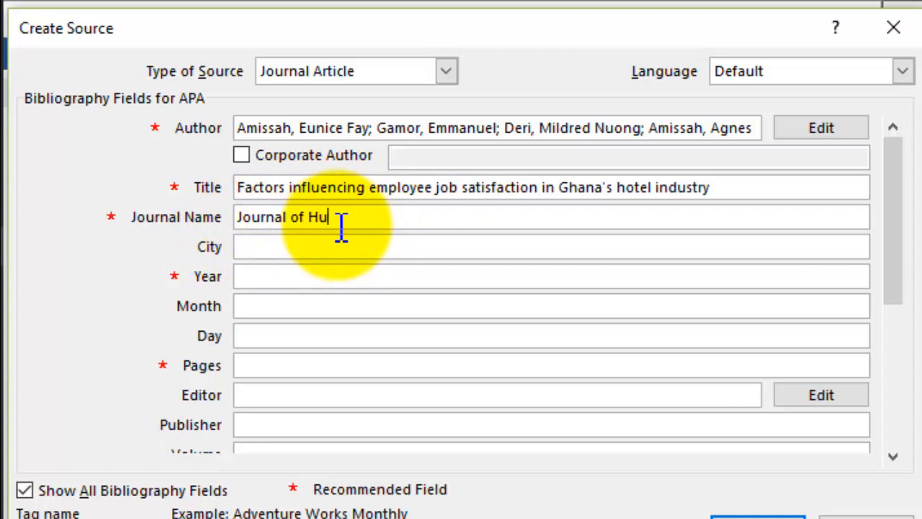
pyautogui.write('man Resources in ')
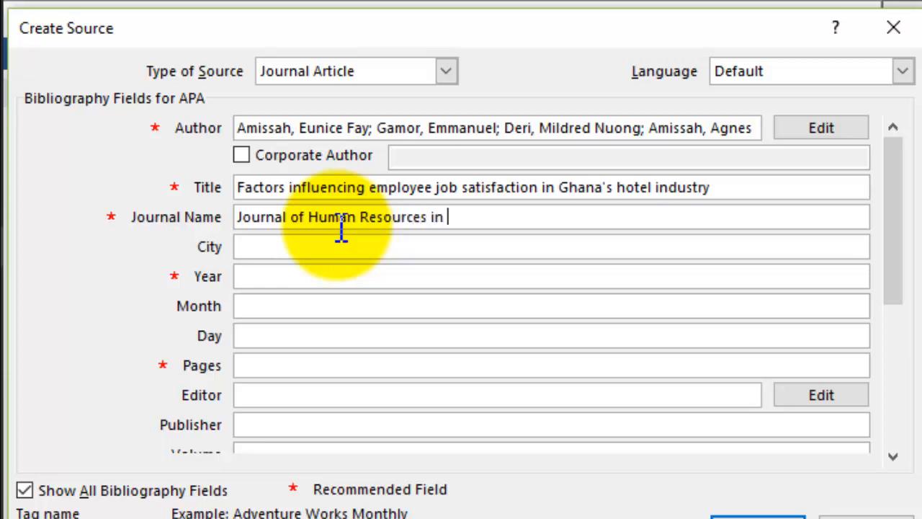
pyautogui.write('Hospitality a')
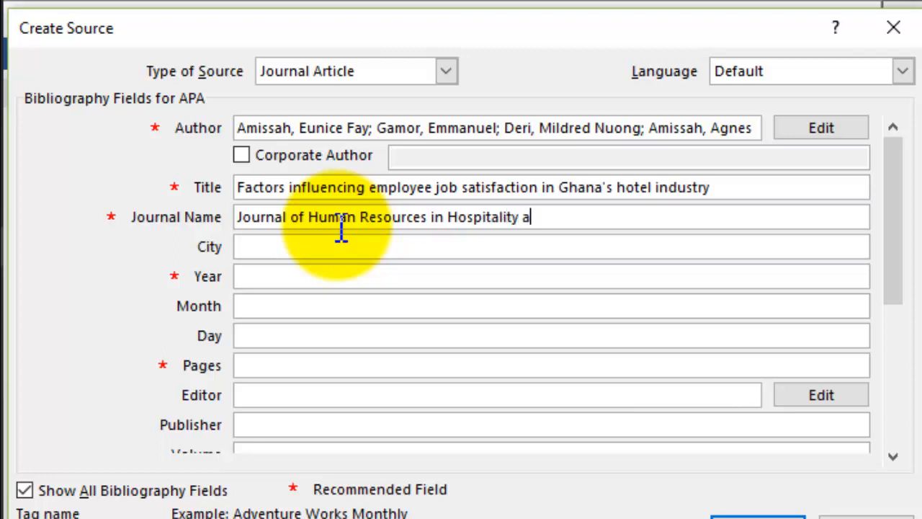
pyautogui.write('nd Touri')
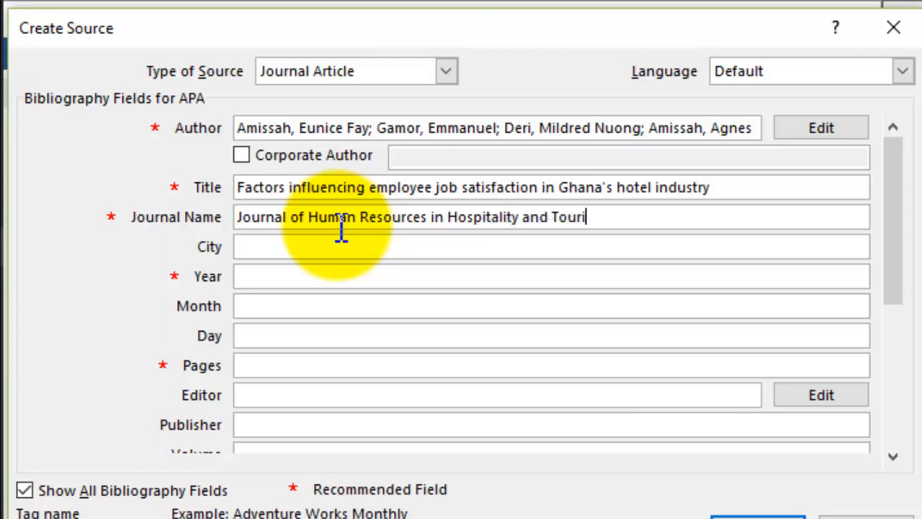
pyautogui.write('sm')
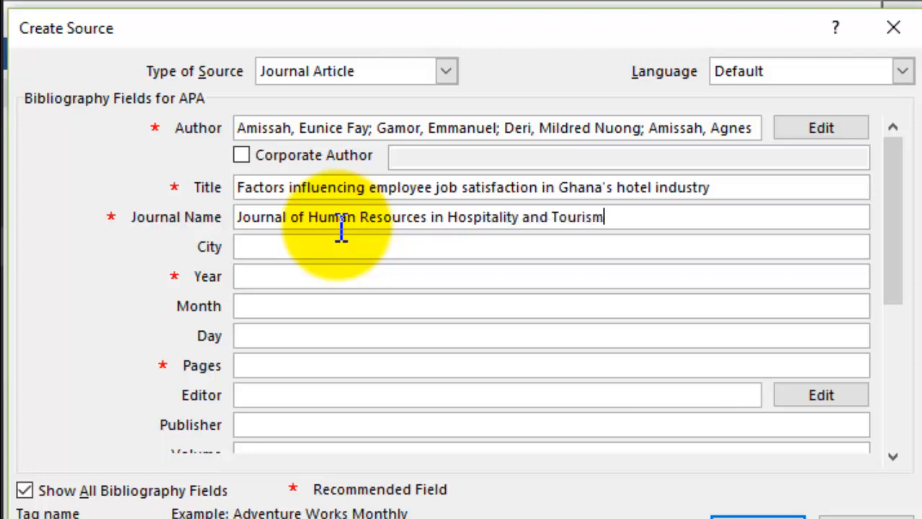
# - Set the source's year to 2016, pages to 166-183, volume to 15 and issue to 2
pyautogui.click(247, 279)
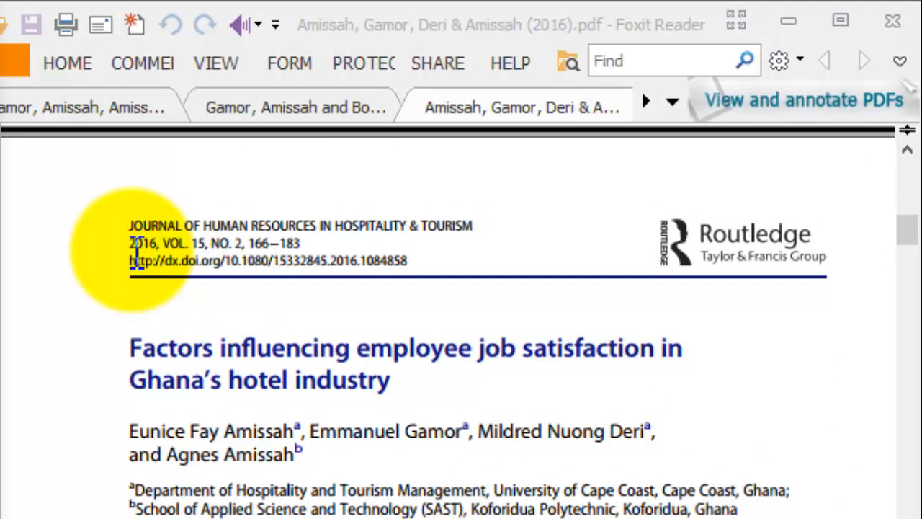
pyautogui.write('2016')
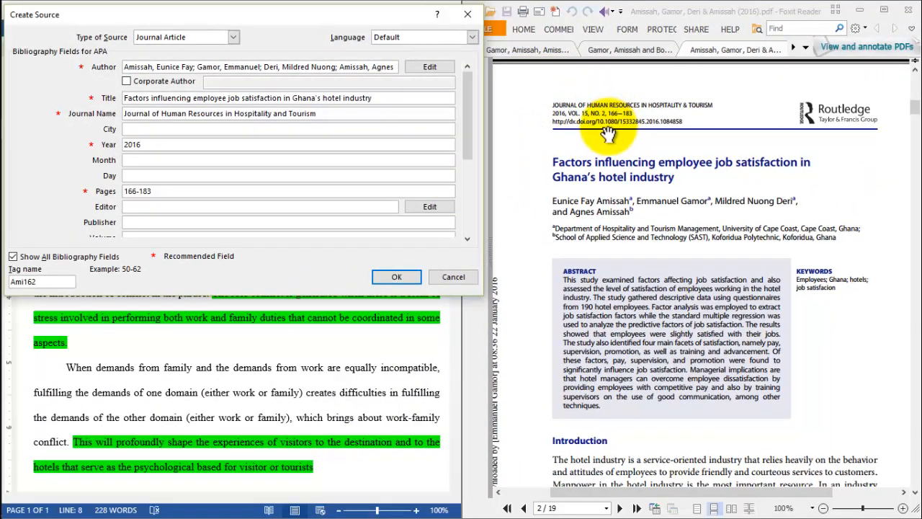
pyautogui.click(466, 240)
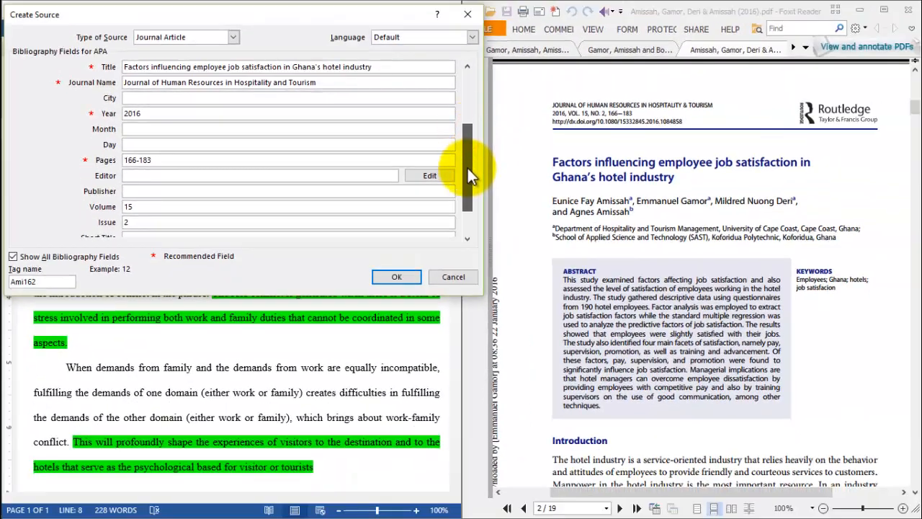
# - Review the source's remaining bibliography fields, leave them blank, and confirm the source to insert its citation
pyautogui.moveTo(468, 168); pyautogui.dragTo(469, 198)
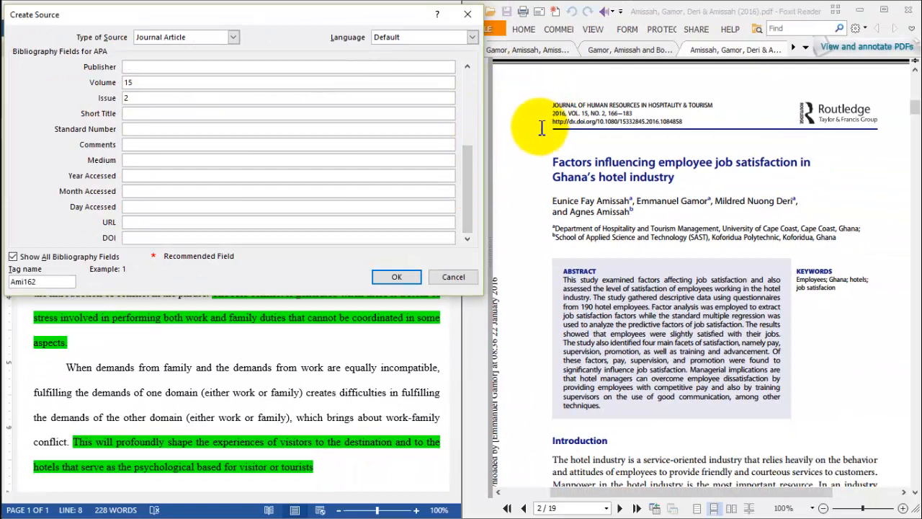
pyautogui.click(300, 208)
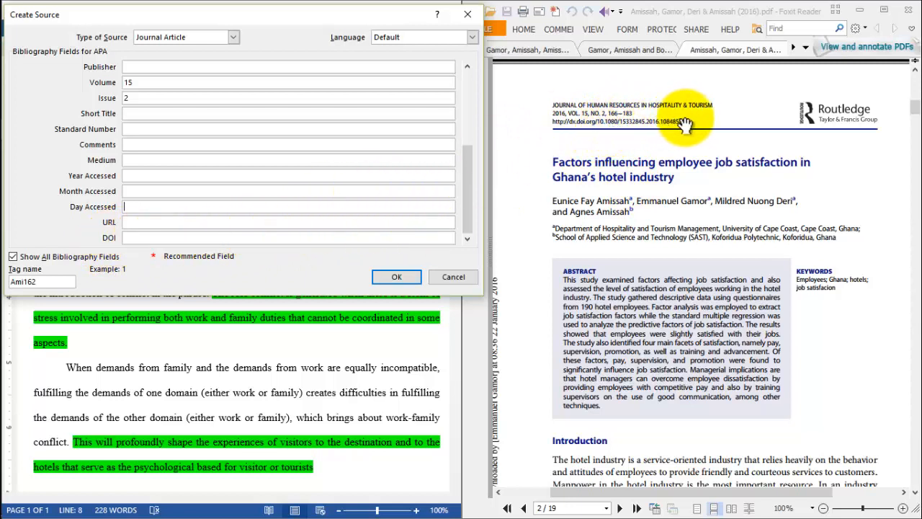
pyautogui.moveTo(471, 209); pyautogui.dragTo(470, 173)
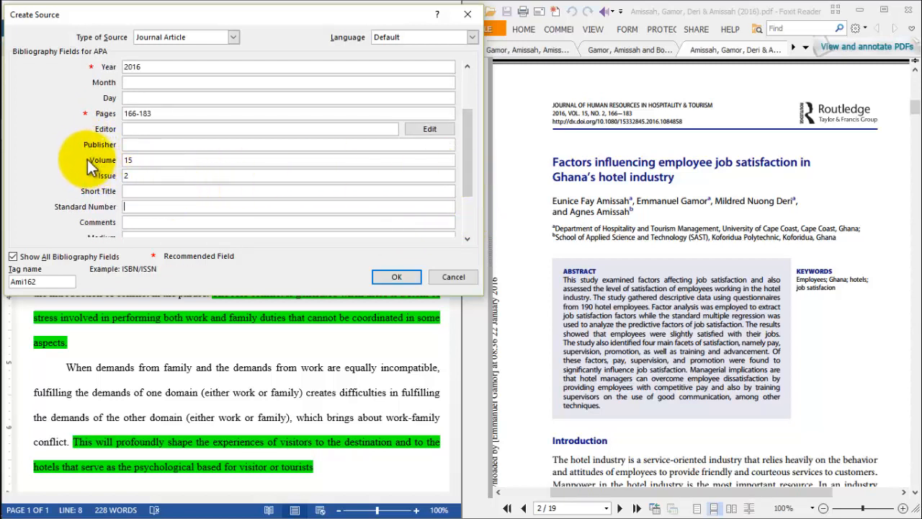
pyautogui.click(395, 277)
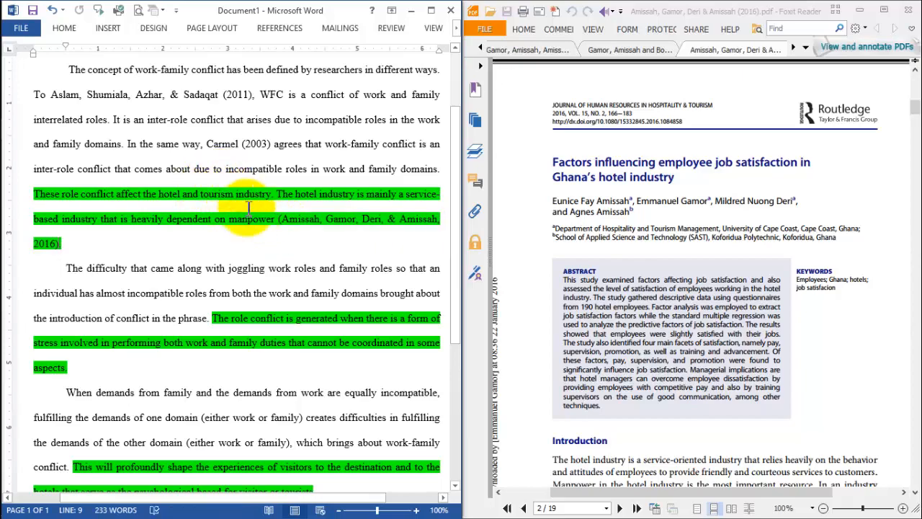
# - Remove the green highlighting from the hotel industry text ending in "manpower", just before the inserted citation
pyautogui.click(273, 219)
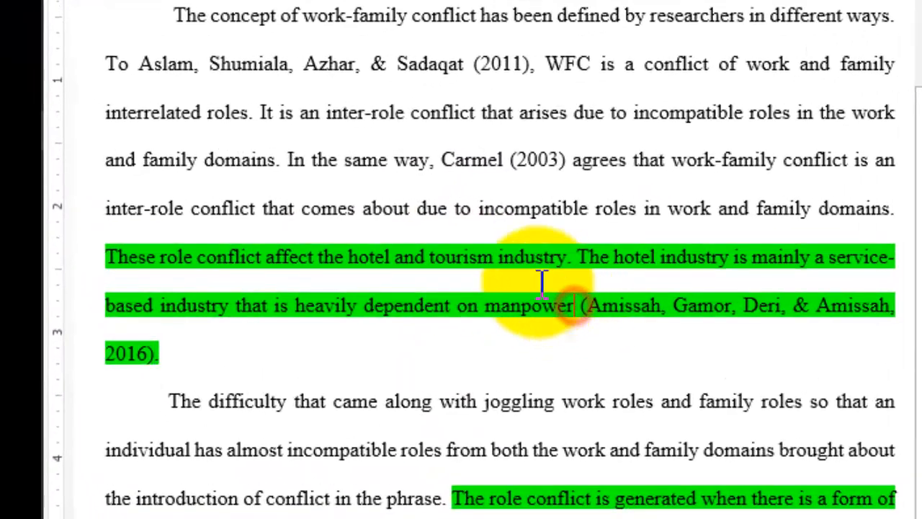
pyautogui.keyDown('shift'); pyautogui.click(443, 225); pyautogui.keyUp('shift')
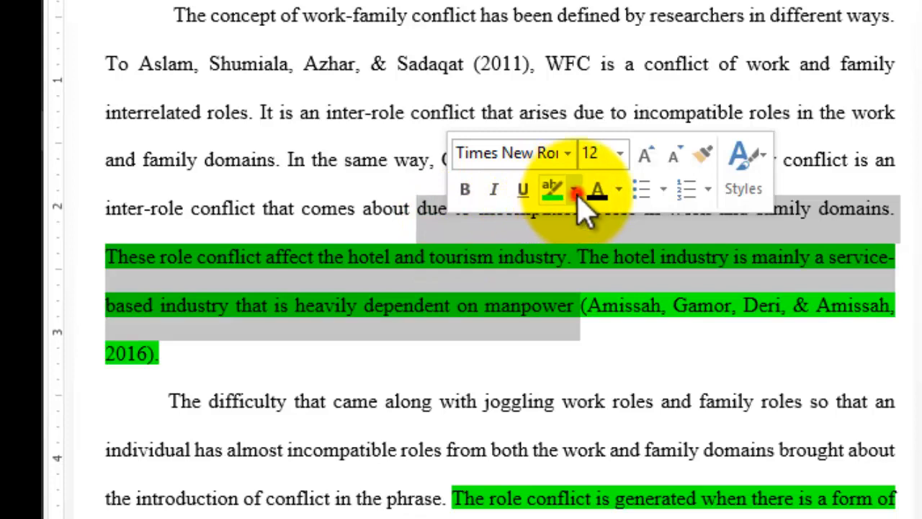
pyautogui.click(574, 189)
pyautogui.click(606, 344)
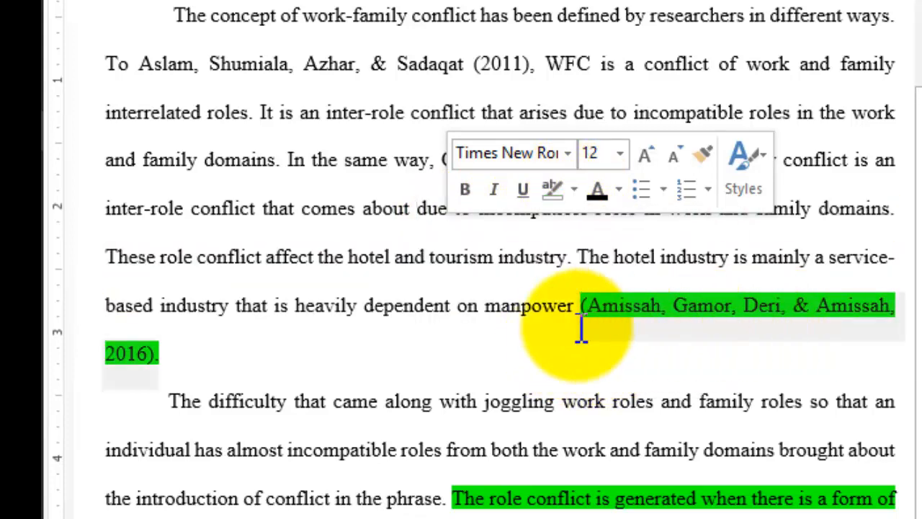
pyautogui.click(509, 362)
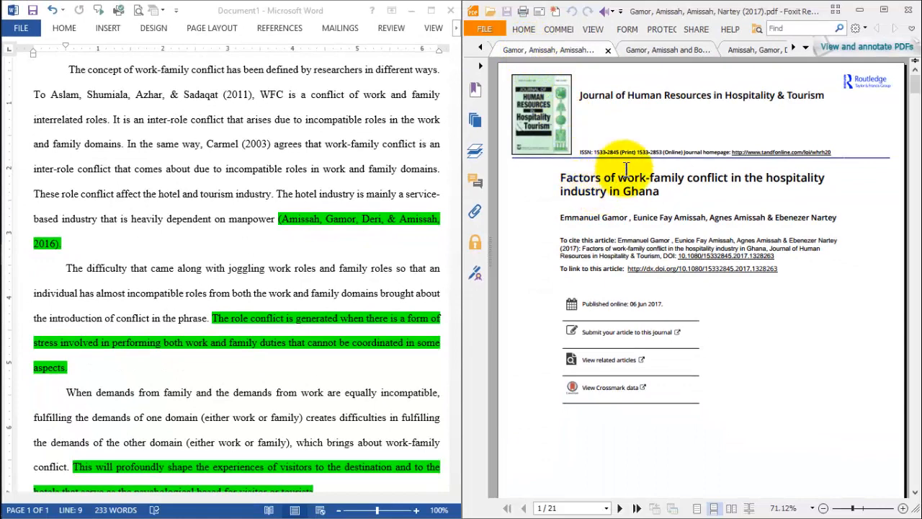
# - Place the insertion point after the last highlighted sentence, ending in "visitor or tourists", in the Word document
pyautogui.click(660, 49)
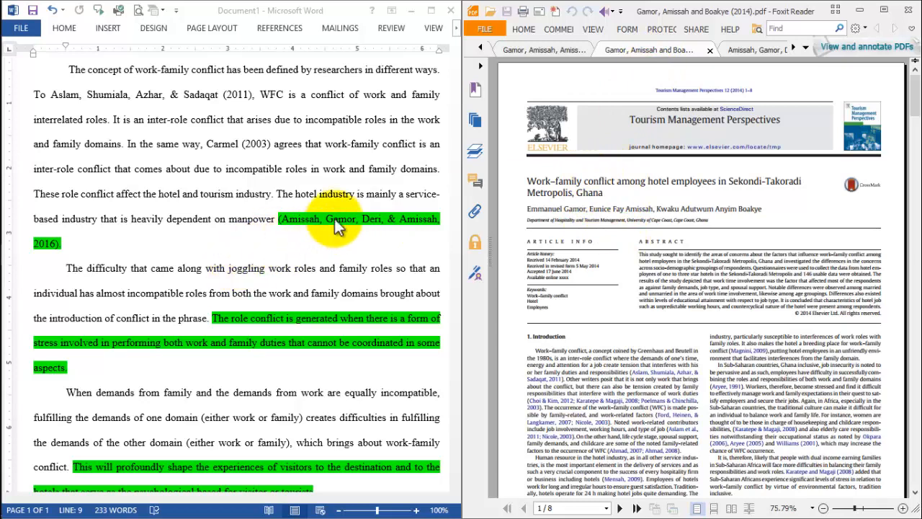
pyautogui.click(437, 235)
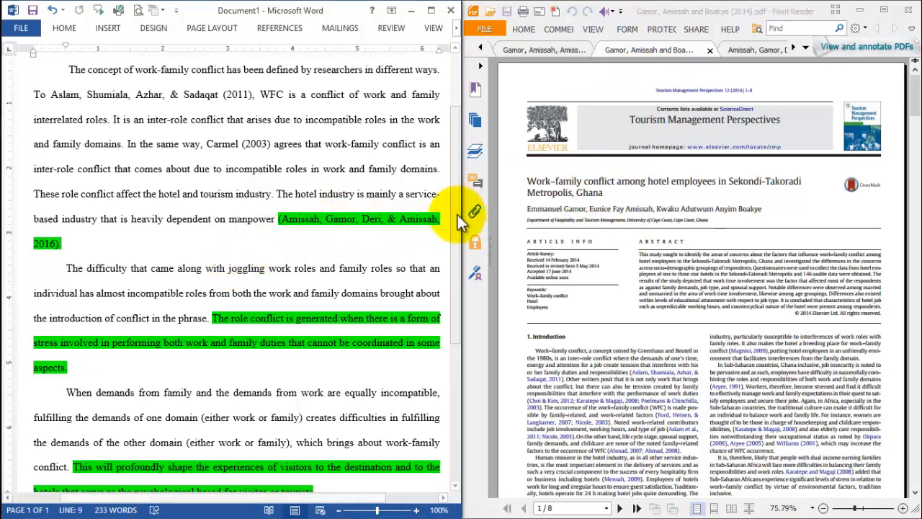
pyautogui.moveTo(455, 216); pyautogui.dragTo(468, 304)
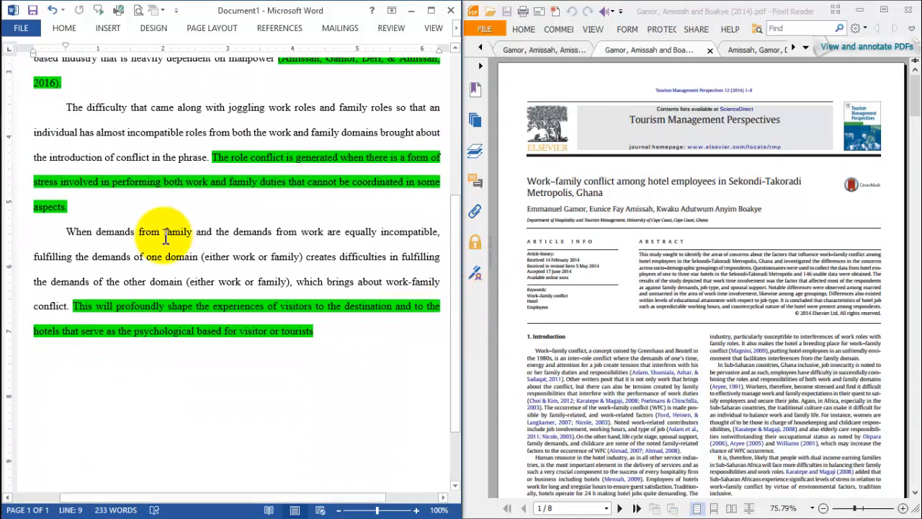
pyautogui.click(319, 330)
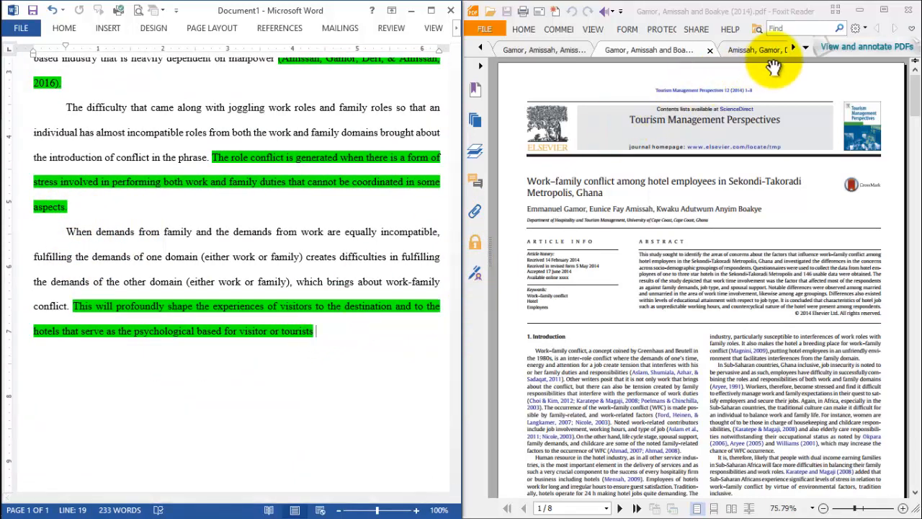
# - Open Visitor Management in Tourism Destinations.pdf in Foxit Reader and examine its cover, title page and table of contents
pyautogui.click(792, 48)
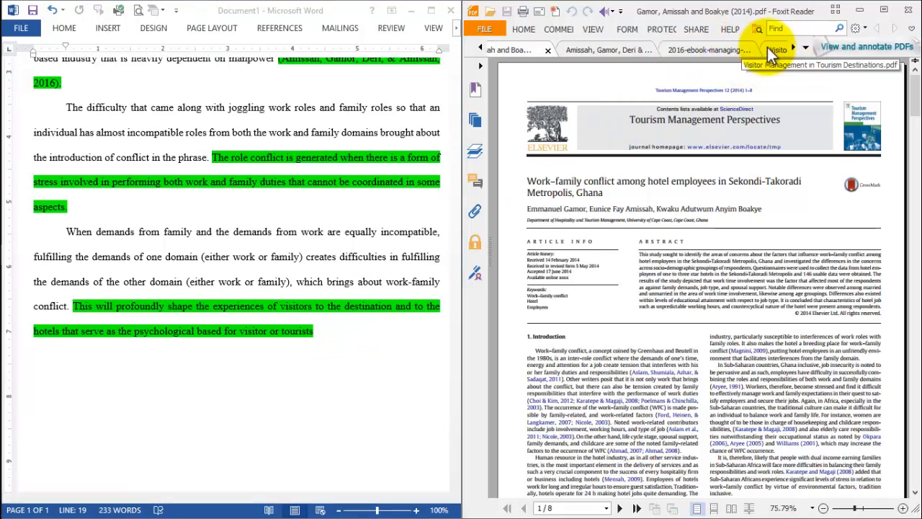
pyautogui.click(768, 48)
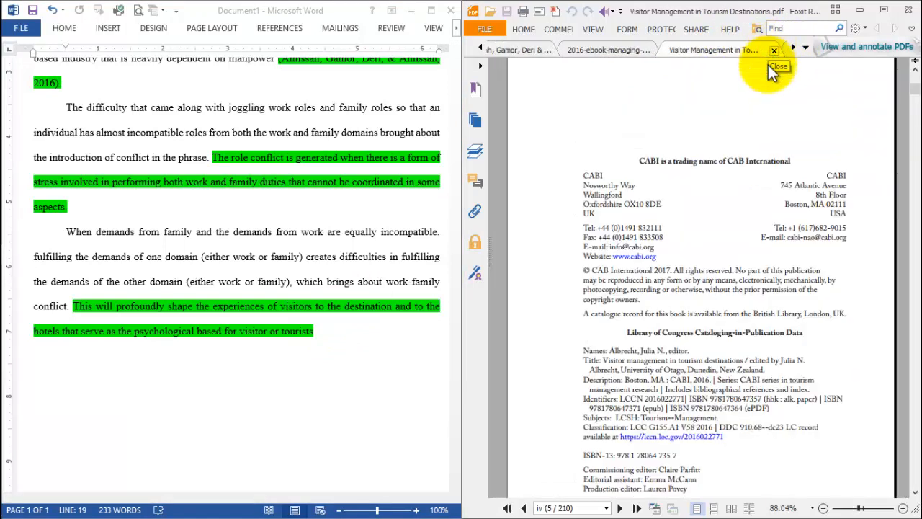
pyautogui.moveTo(917, 100); pyautogui.dragTo(917, 87)
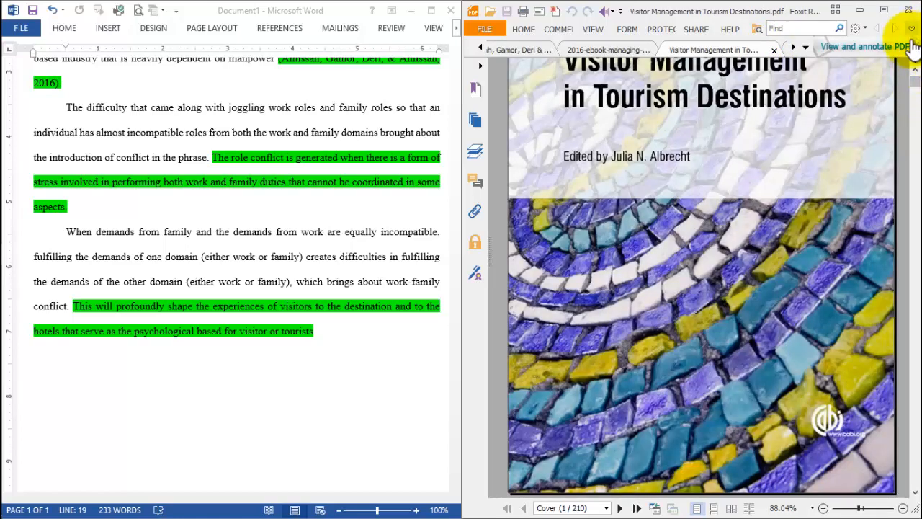
pyautogui.click(915, 66)
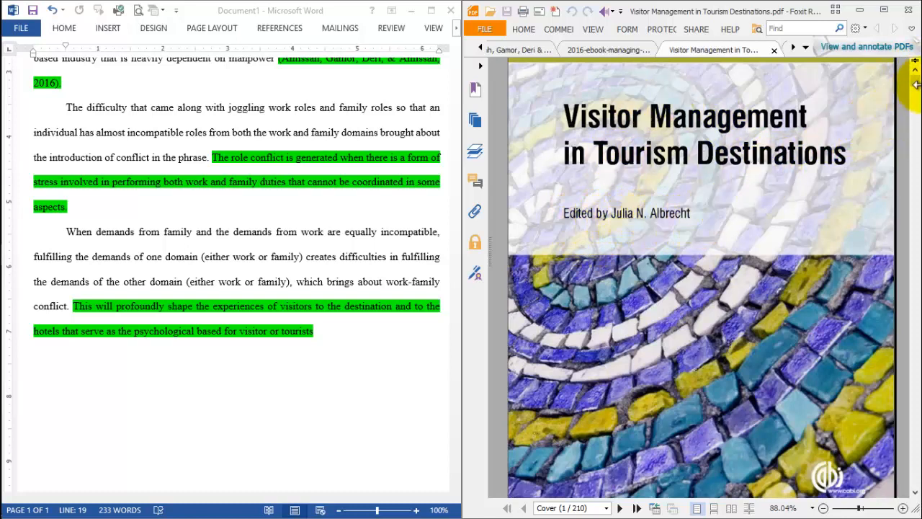
pyautogui.moveTo(919, 86)
pyautogui.mouseDown()
pyautogui.moveTo(918, 101)
pyautogui.moveTo(916, 79)
pyautogui.mouseUp()
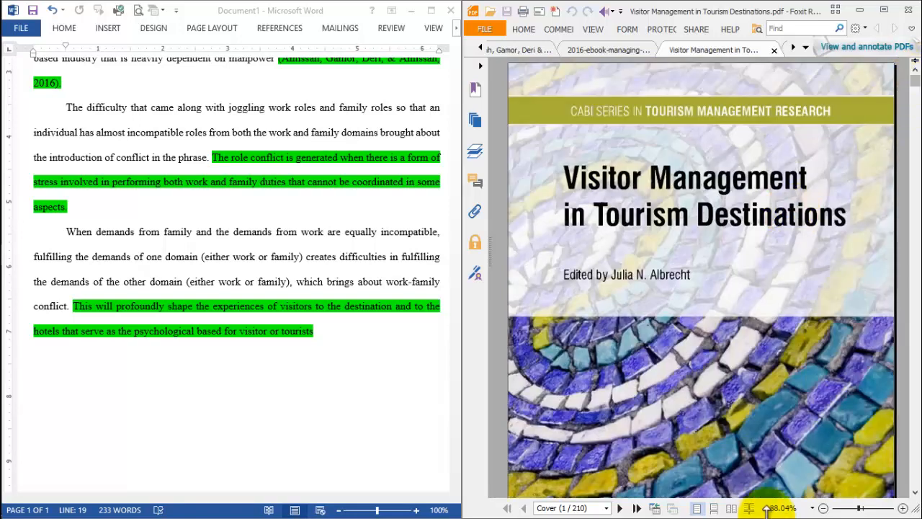
pyautogui.click(916, 492)
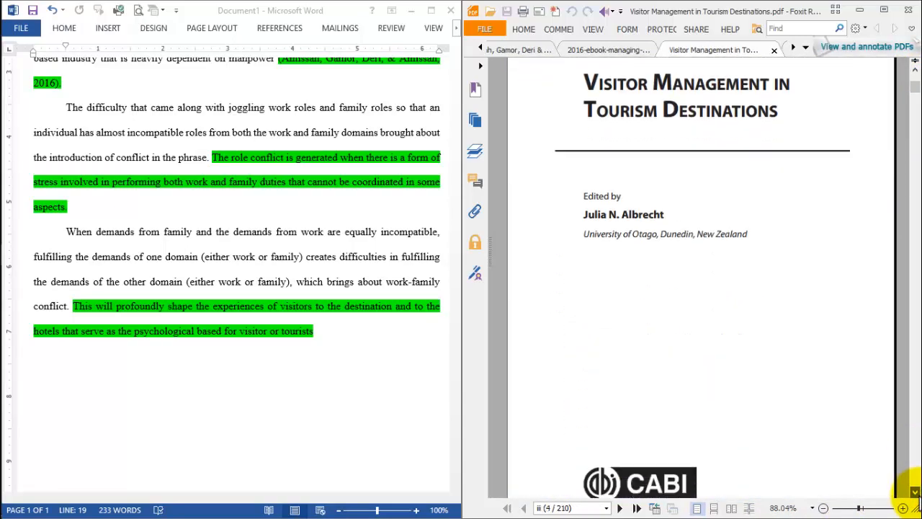
pyautogui.moveTo(915, 493); pyautogui.dragTo(915, 492)
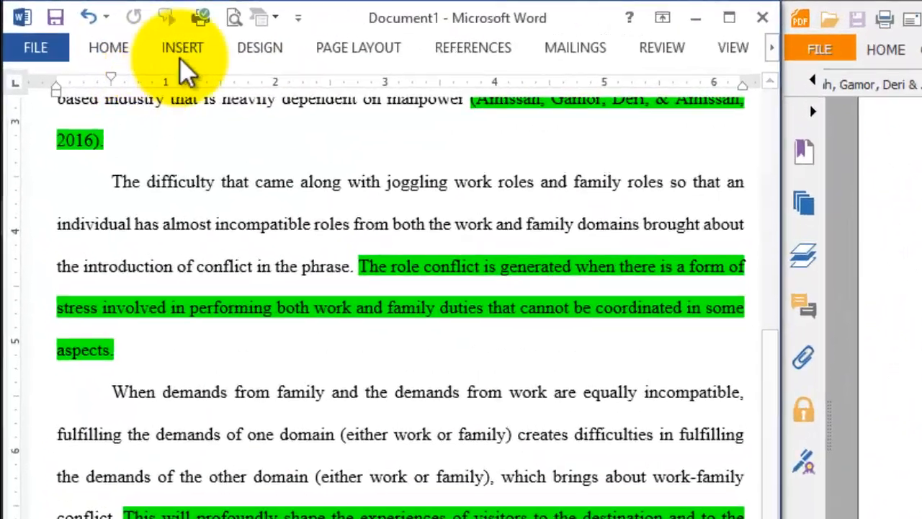
# - Start a new citation source in Word with the type Book Section and all bibliography fields shown
pyautogui.click(496, 48)
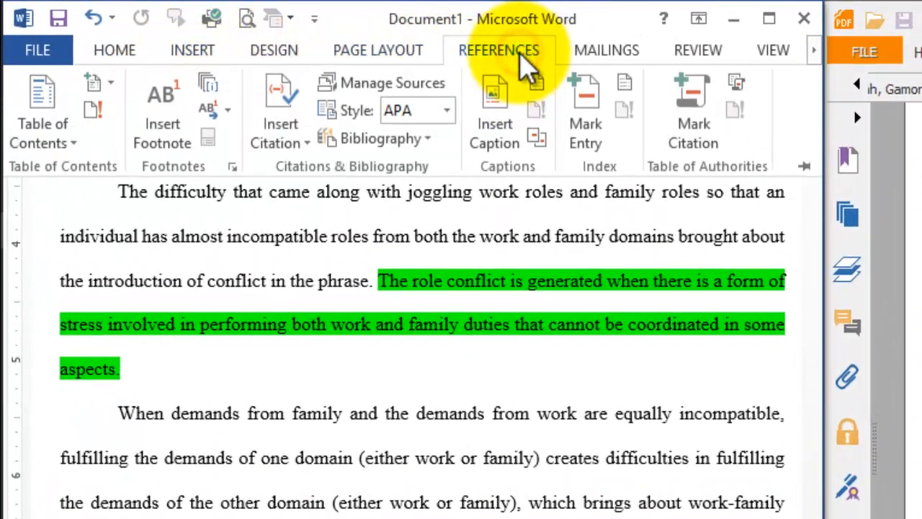
pyautogui.click(296, 122)
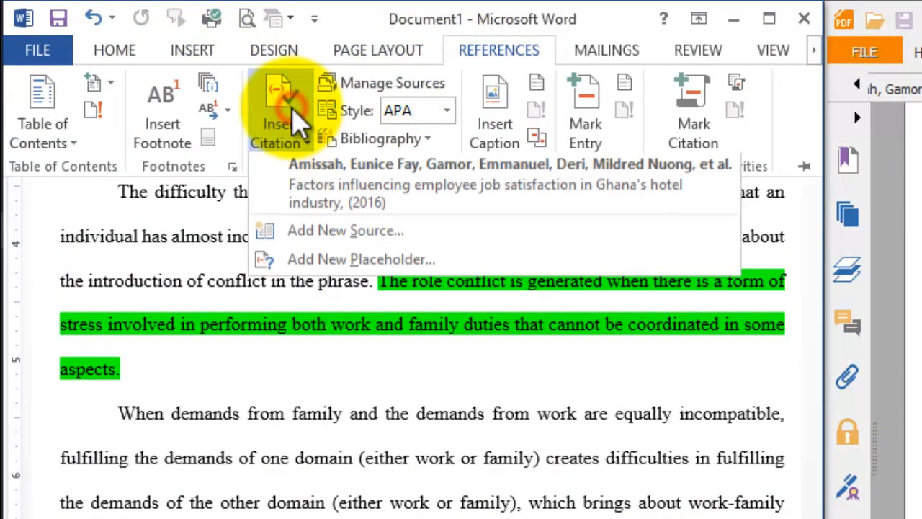
pyautogui.click(344, 236)
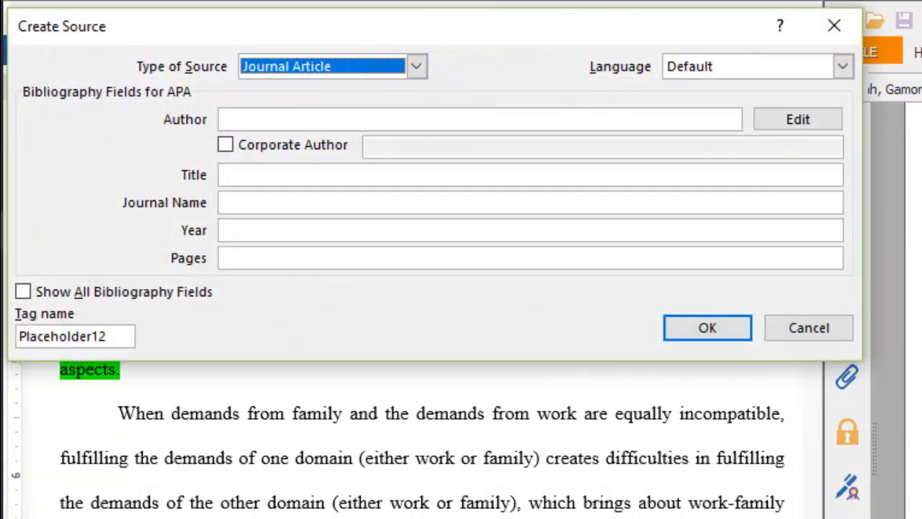
pyautogui.click(417, 66)
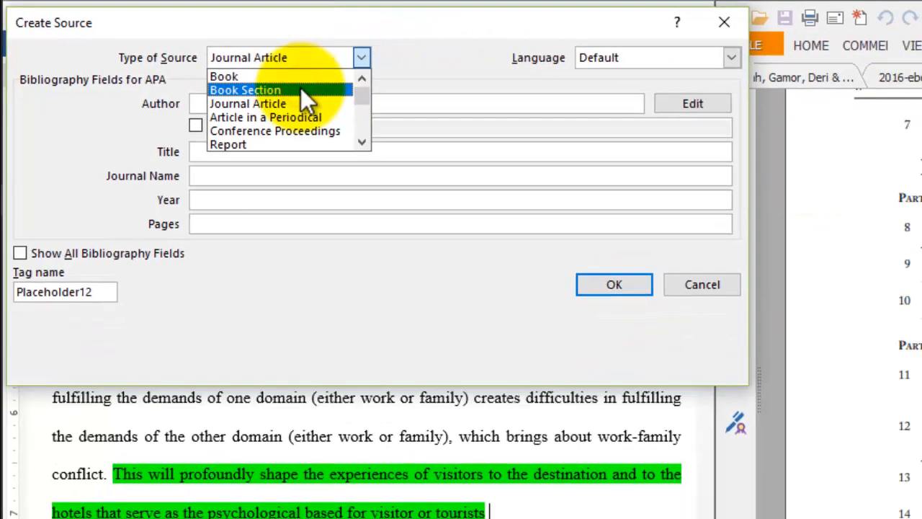
pyautogui.click(303, 91)
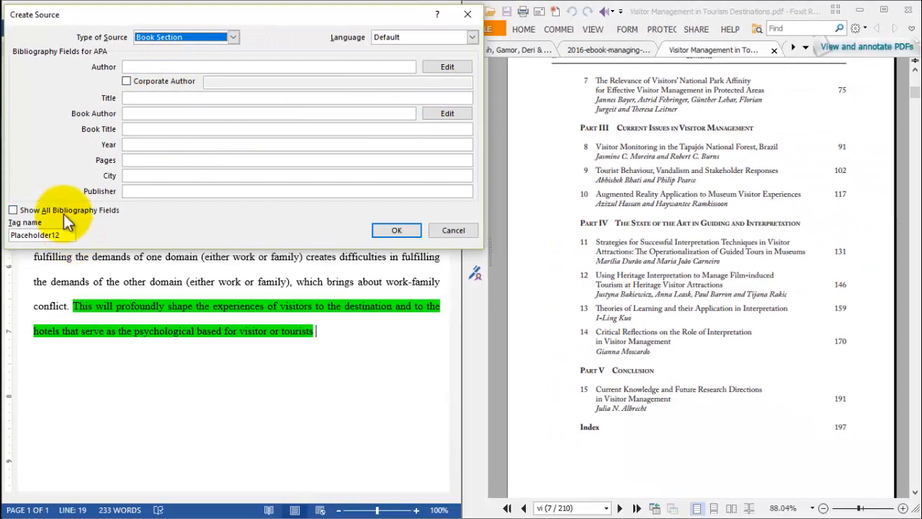
pyautogui.click(68, 210)
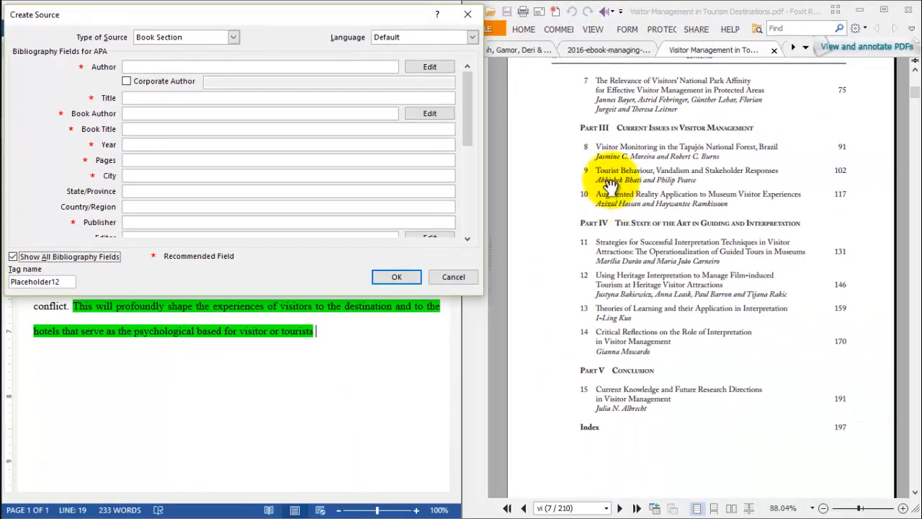
# - Set the new source's title to Tourist Behavoiur, Vandalism and Stakeholder Responses
pyautogui.click(131, 128)
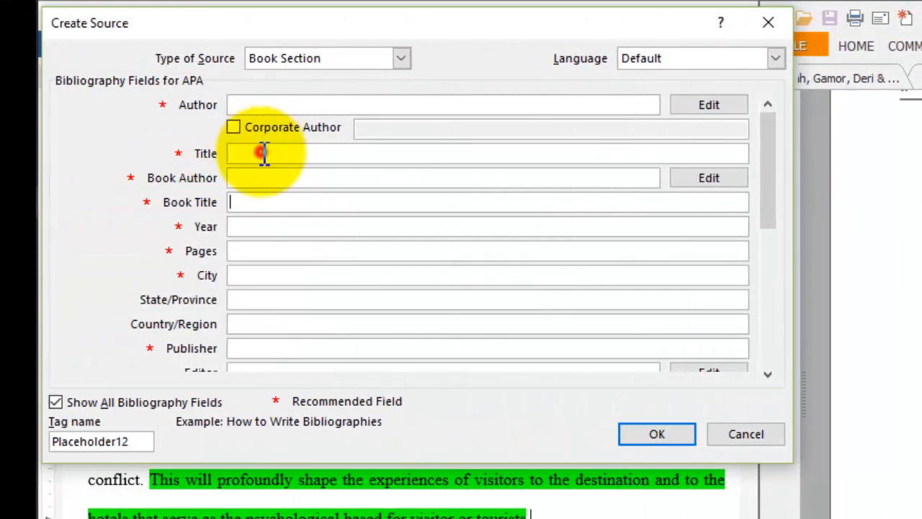
pyautogui.click(246, 153)
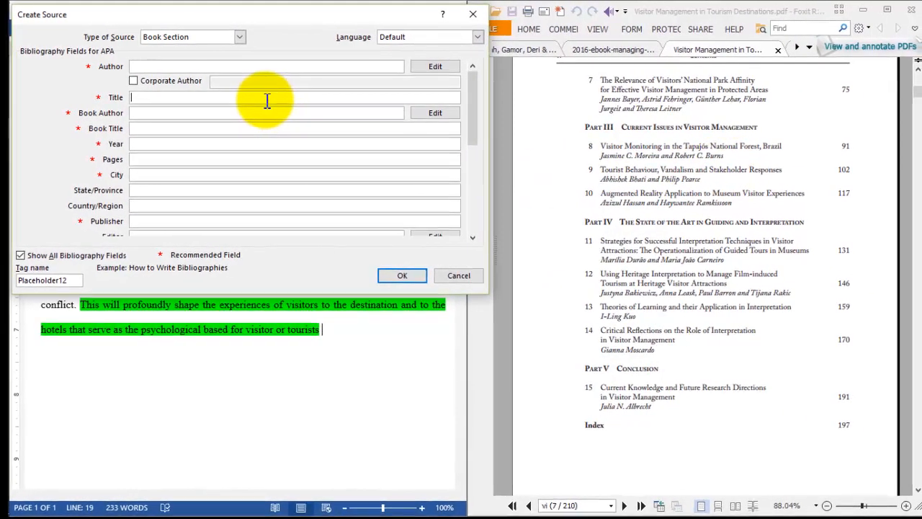
pyautogui.write('Tou')
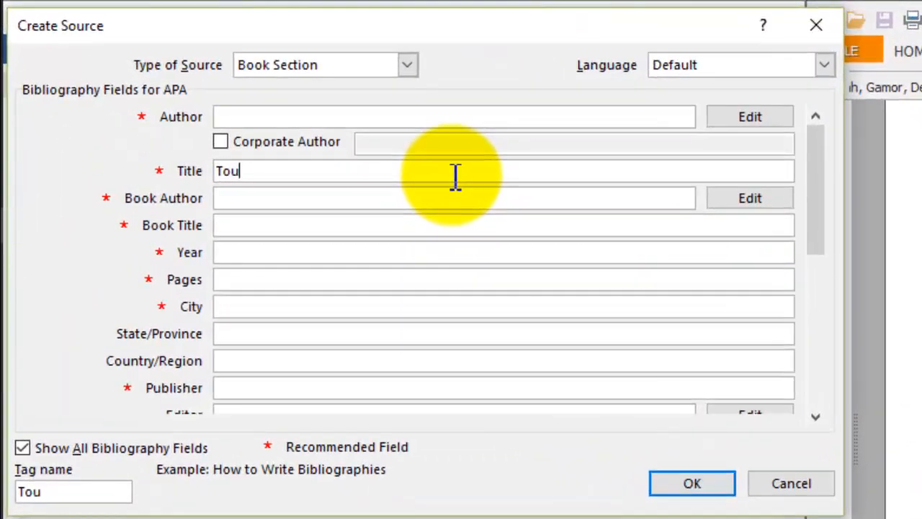
pyautogui.write('rist Beha')
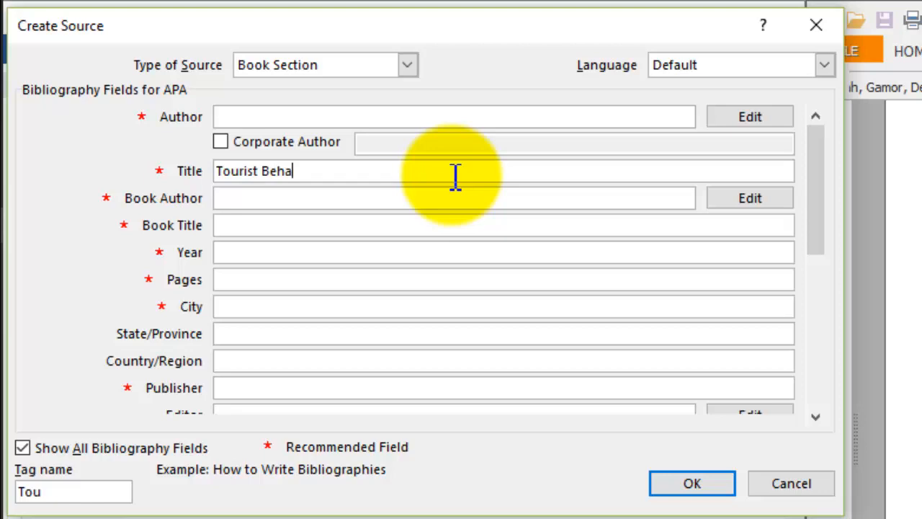
pyautogui.write('voiur, Vandali')
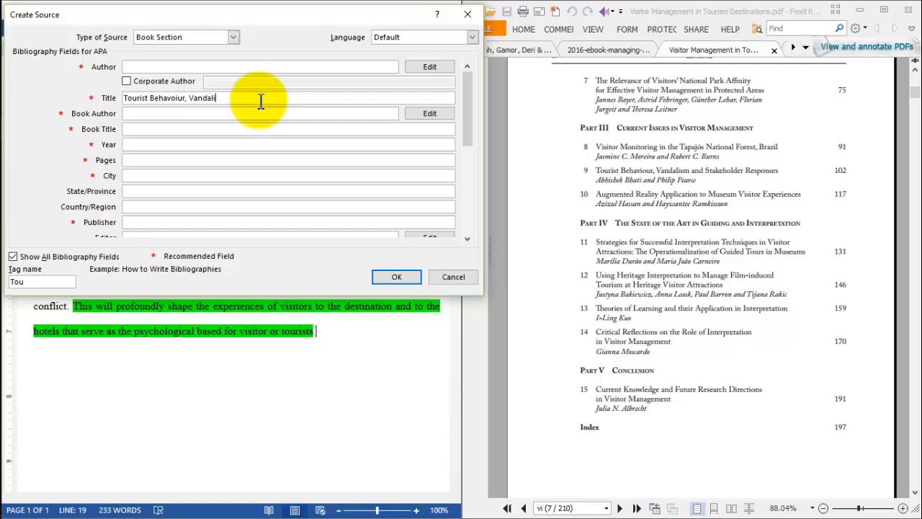
pyautogui.write('m')
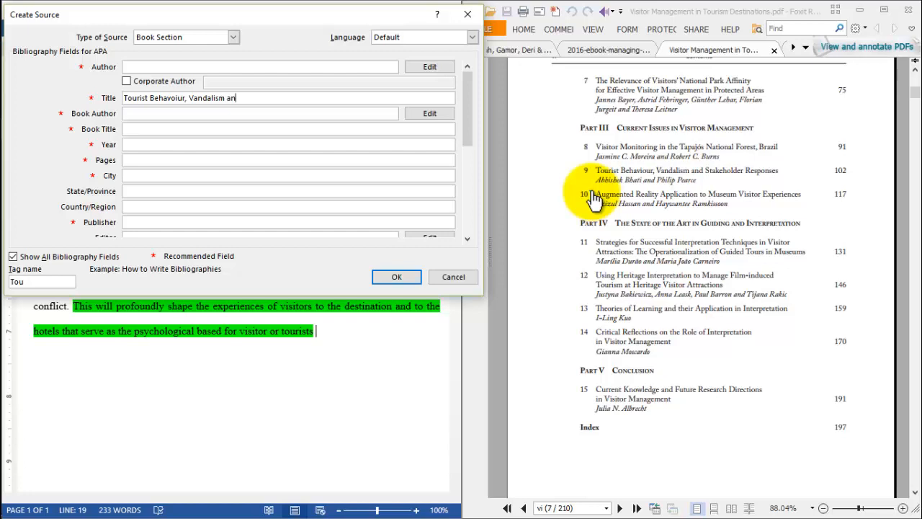
pyautogui.write(' and Stakeholder Responses')
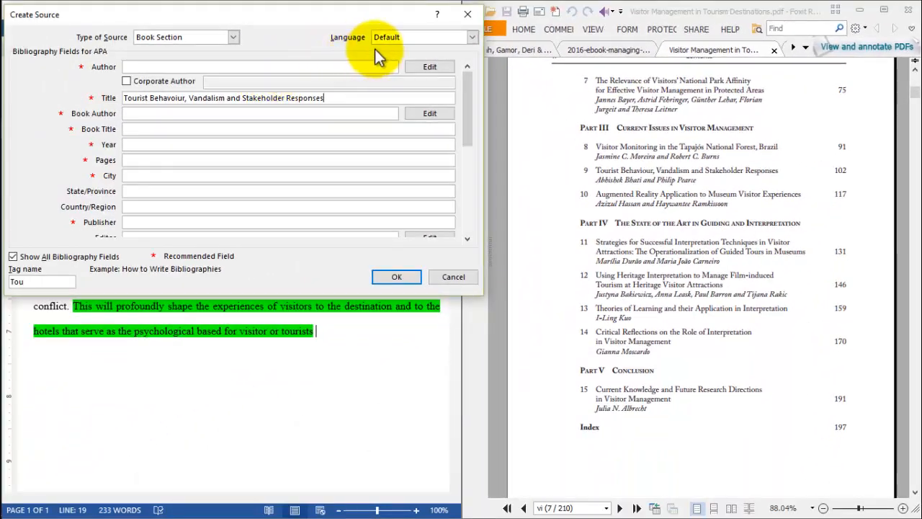
# - Add the last and first name of chapter 9's first author to the source's author list
pyautogui.click(425, 67)
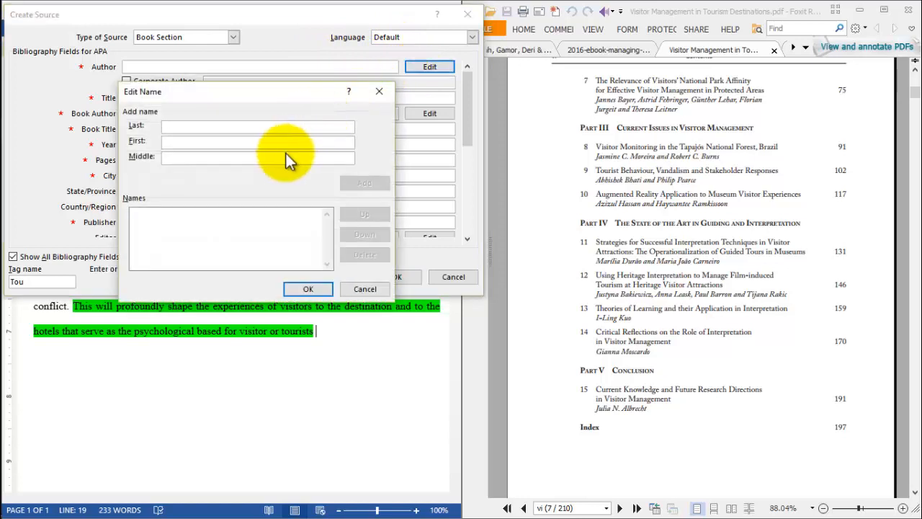
pyautogui.write('A')
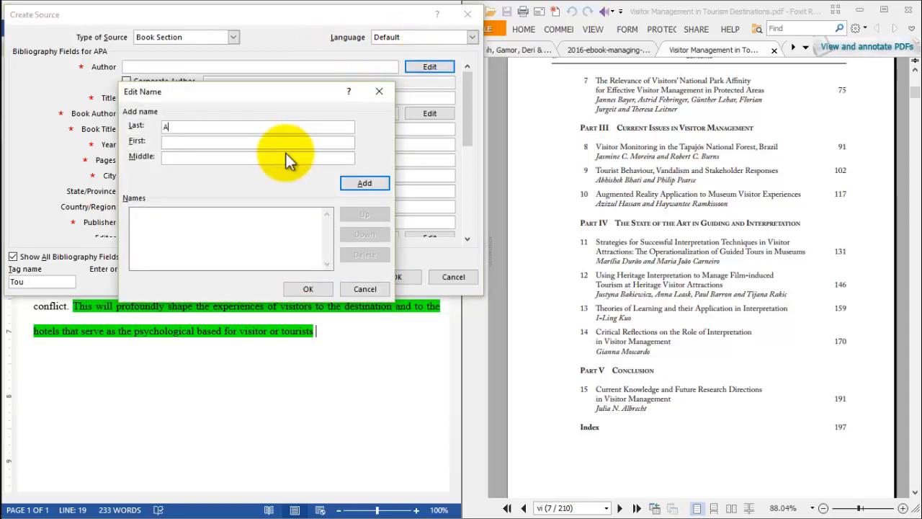
pyautogui.press('BackSpace')
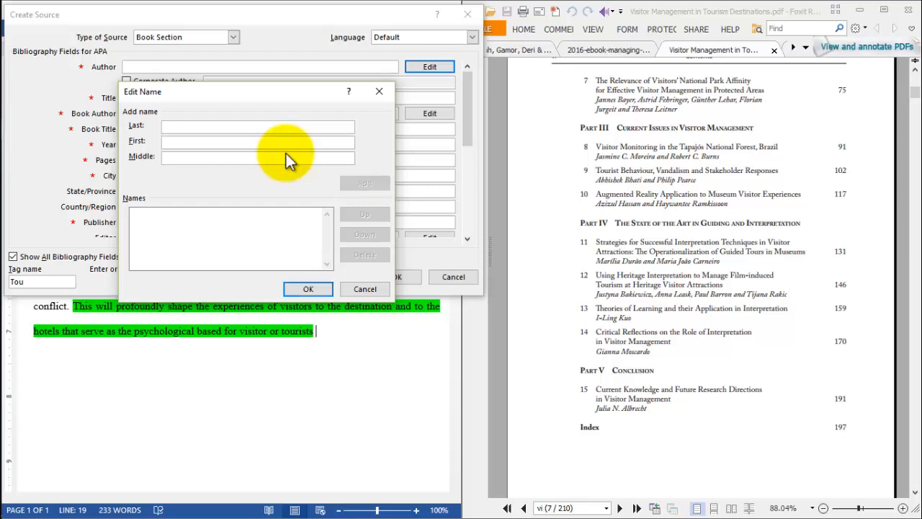
pyautogui.write('Bhati')
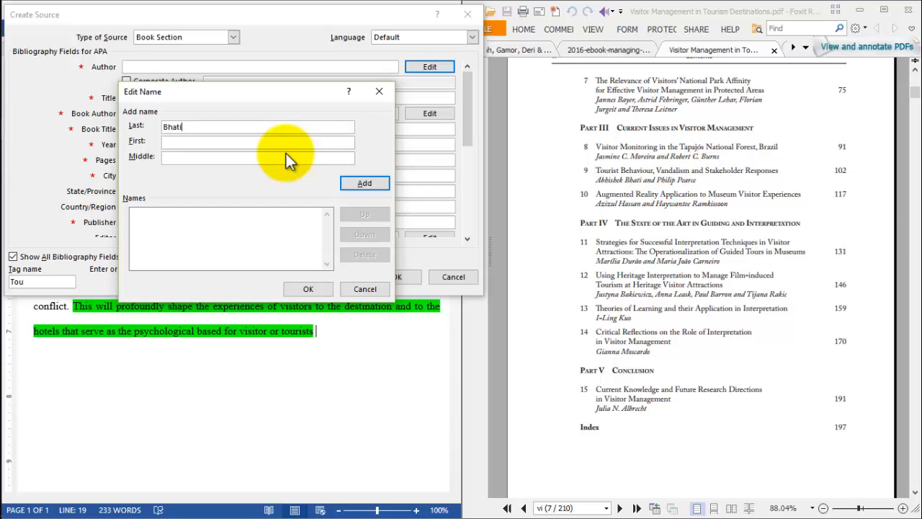
pyautogui.write('Abbishek')
pyautogui.click(371, 185)
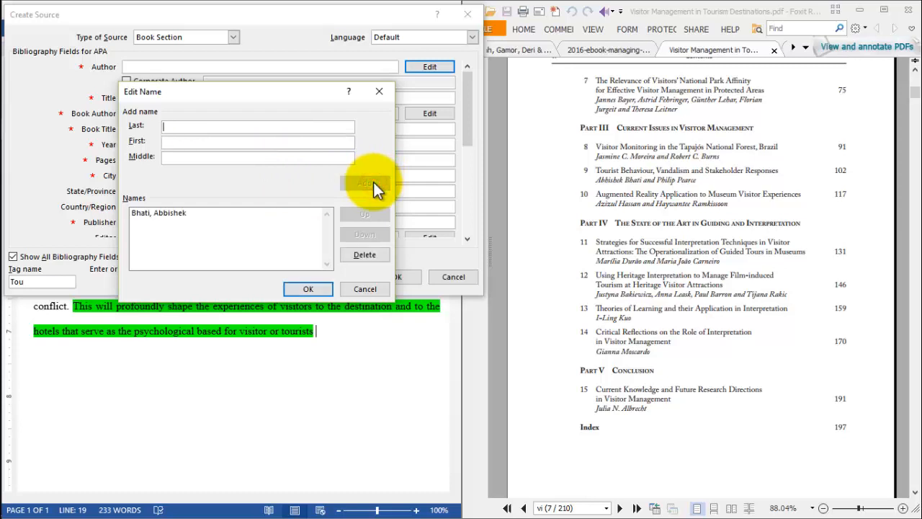
# - Add the last and first name of chapter 9's second author and confirm the author list
pyautogui.write('Pearce')
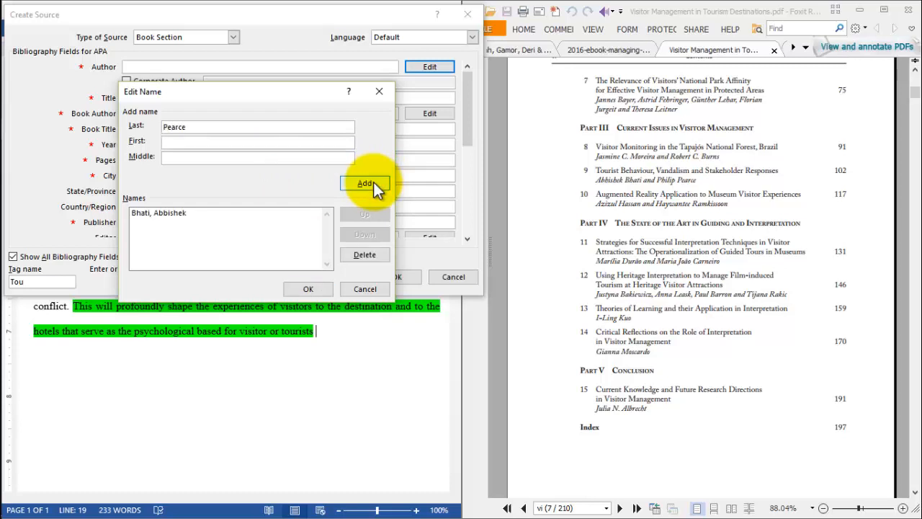
pyautogui.write('Philip')
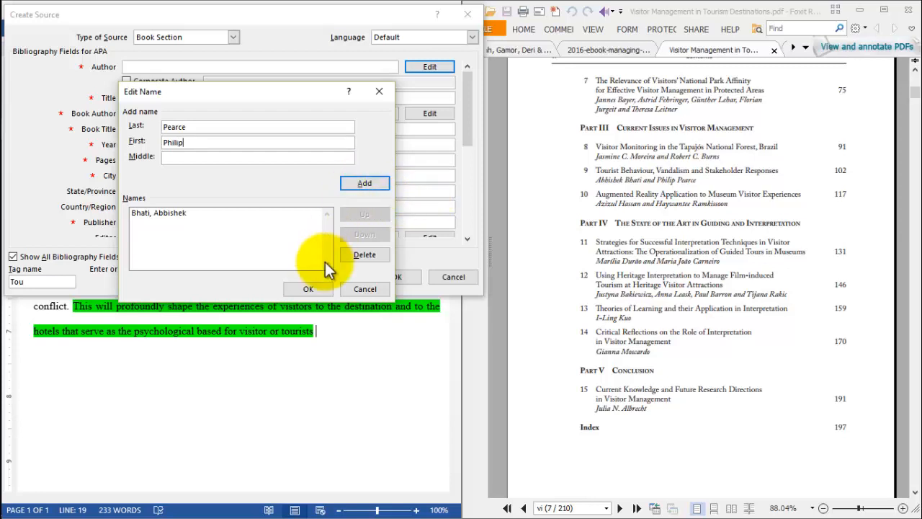
pyautogui.click(316, 296)
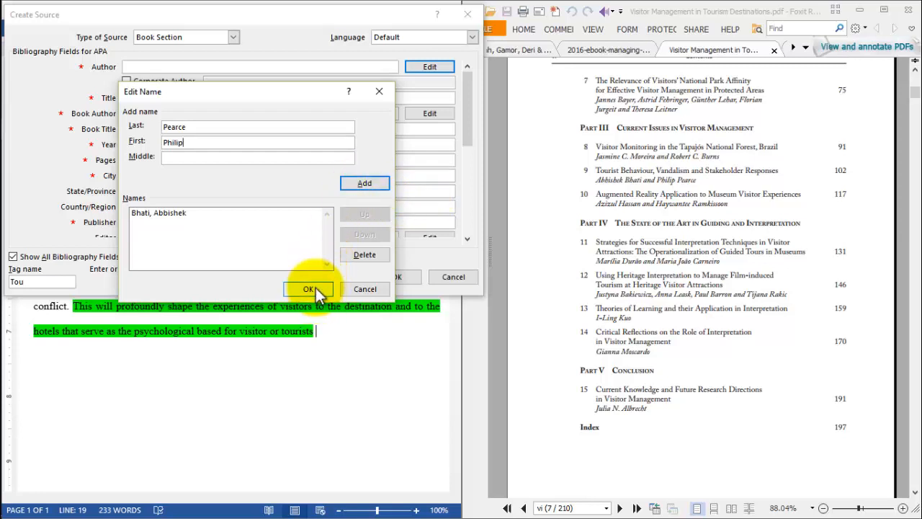
pyautogui.click(315, 288)
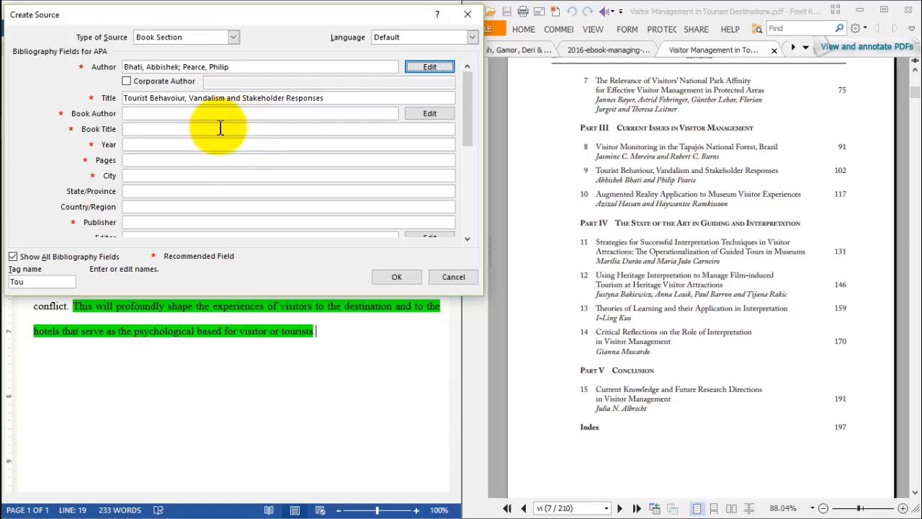
# - Set the book section's page range to 102-116
pyautogui.click(152, 160)
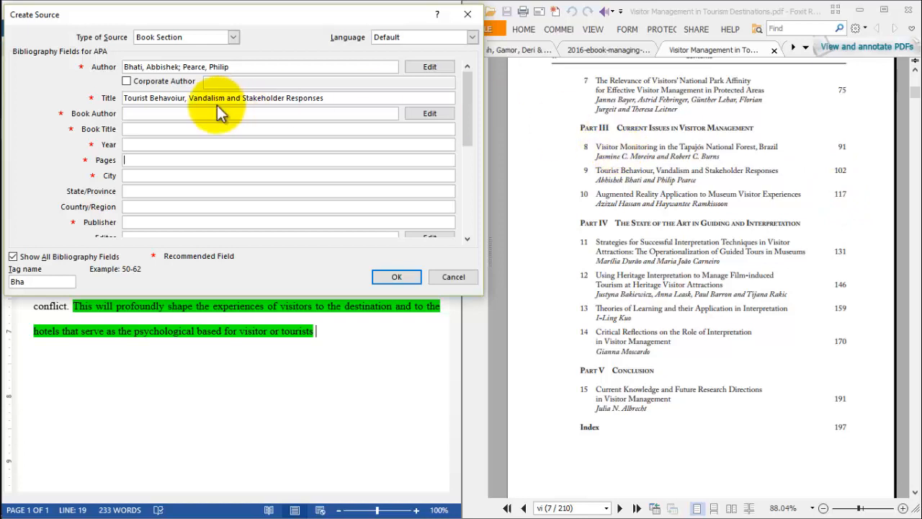
pyautogui.write('102')
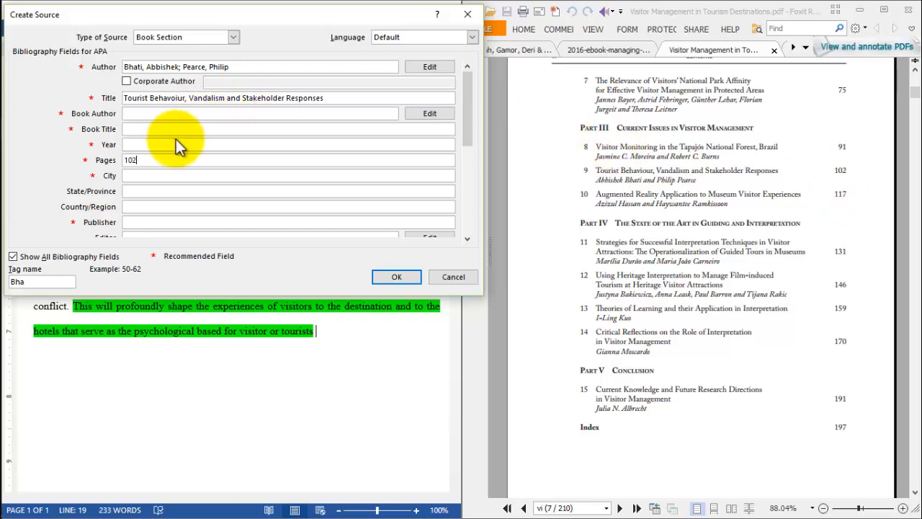
pyautogui.write('-116')
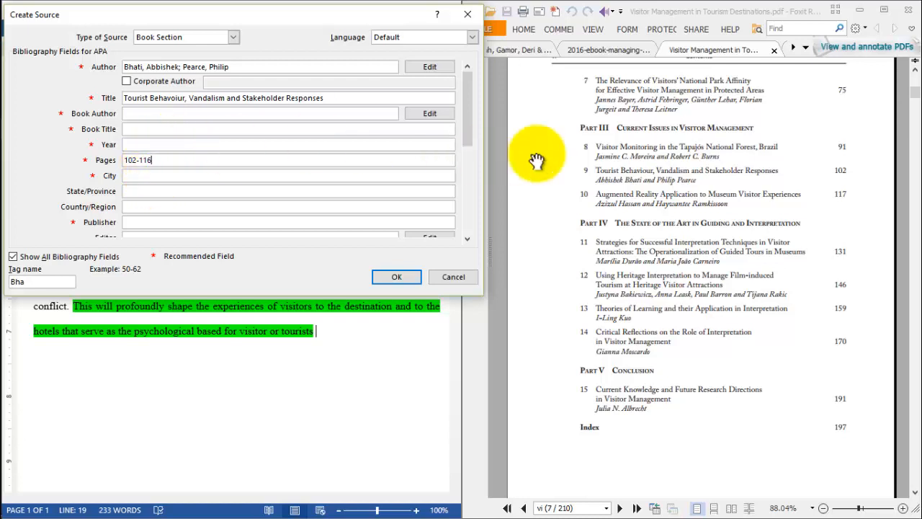
# - Set the source's book title to Visitor Management in Tourism Destinations, as given on the PDF's cover
pyautogui.click(720, 148)
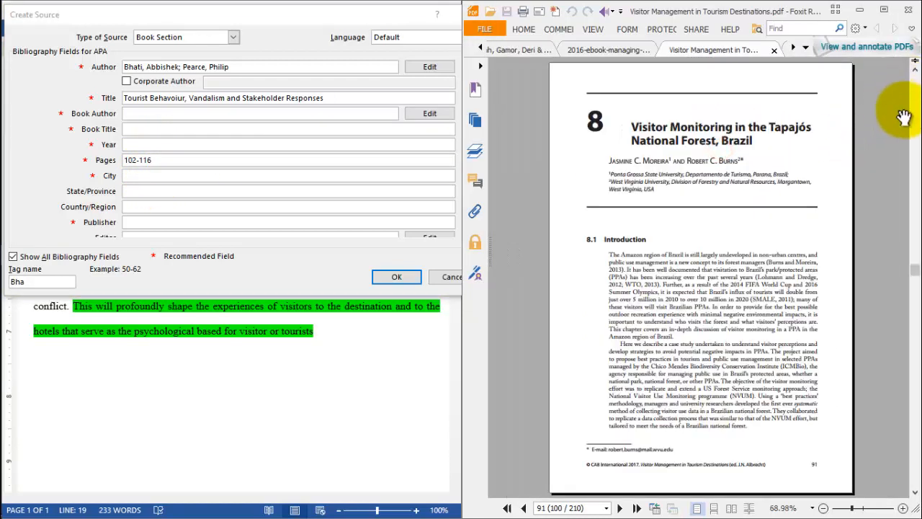
pyautogui.click(915, 92)
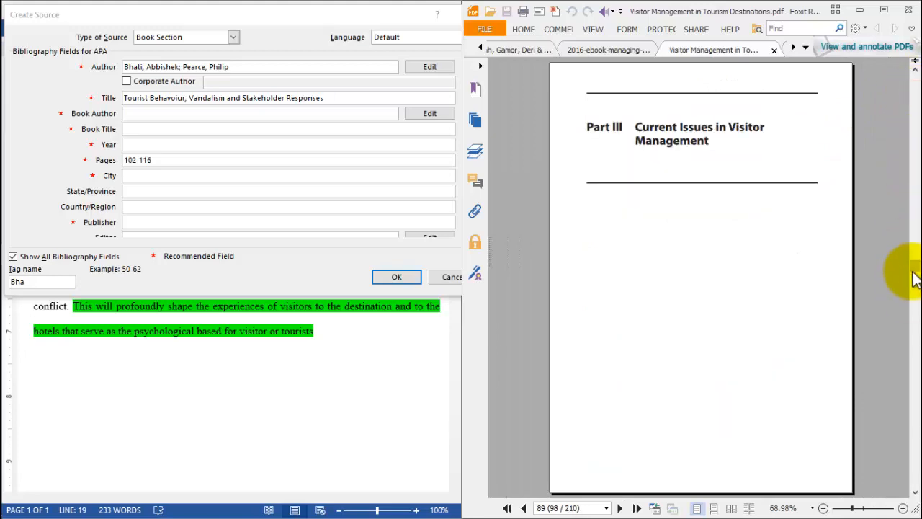
pyautogui.moveTo(909, 271); pyautogui.dragTo(915, 248)
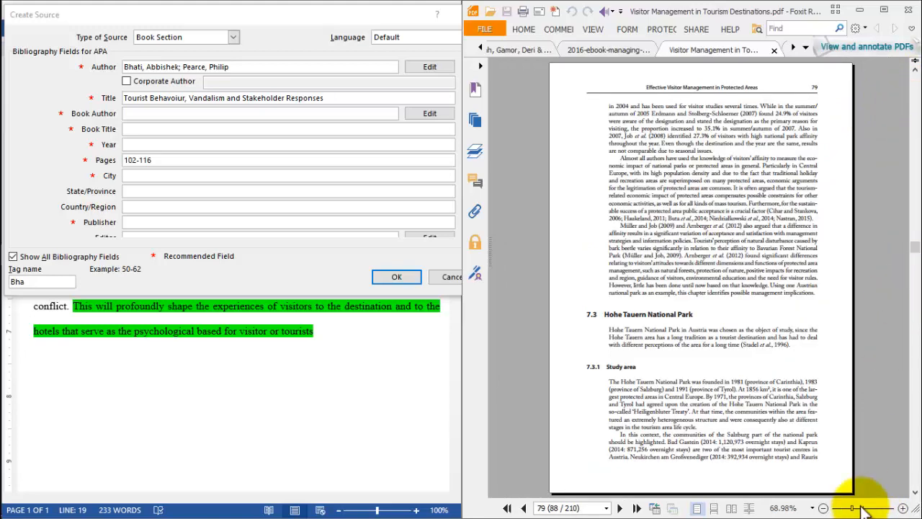
pyautogui.click(859, 508)
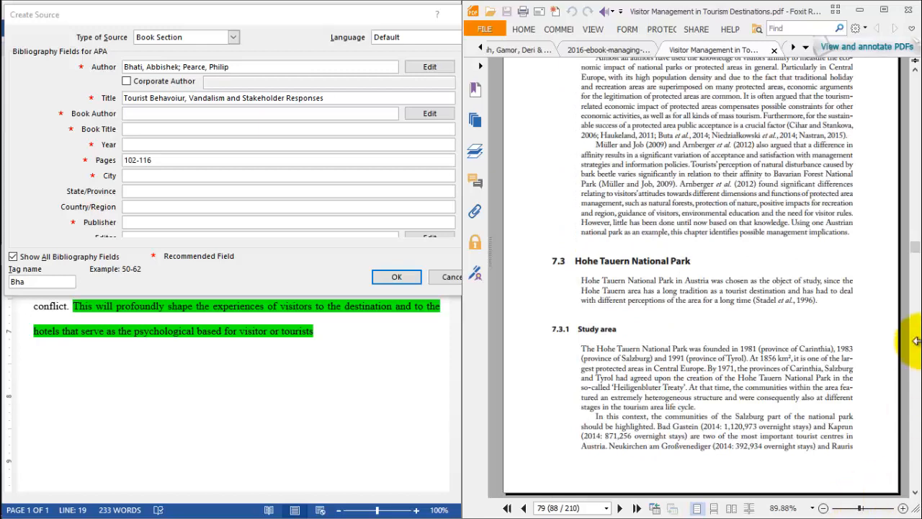
pyautogui.moveTo(917, 249); pyautogui.dragTo(906, 80)
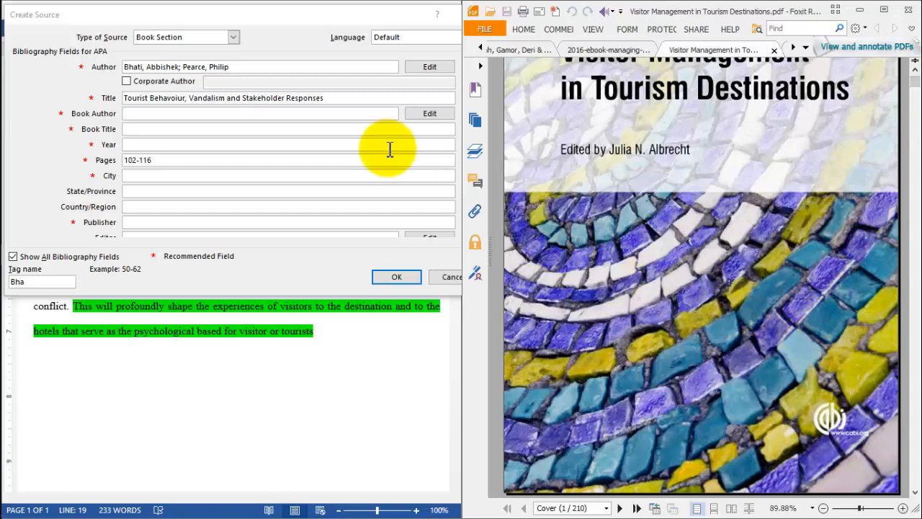
pyautogui.click(915, 70)
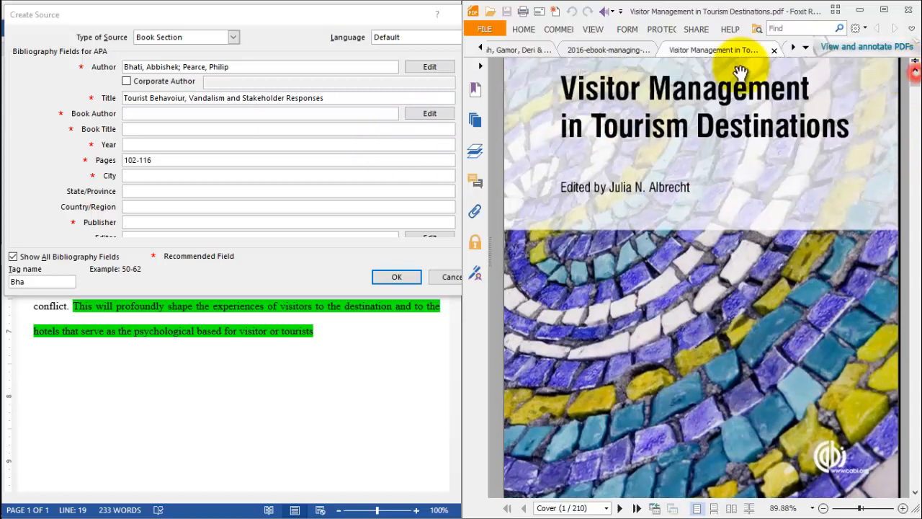
pyautogui.click(175, 129)
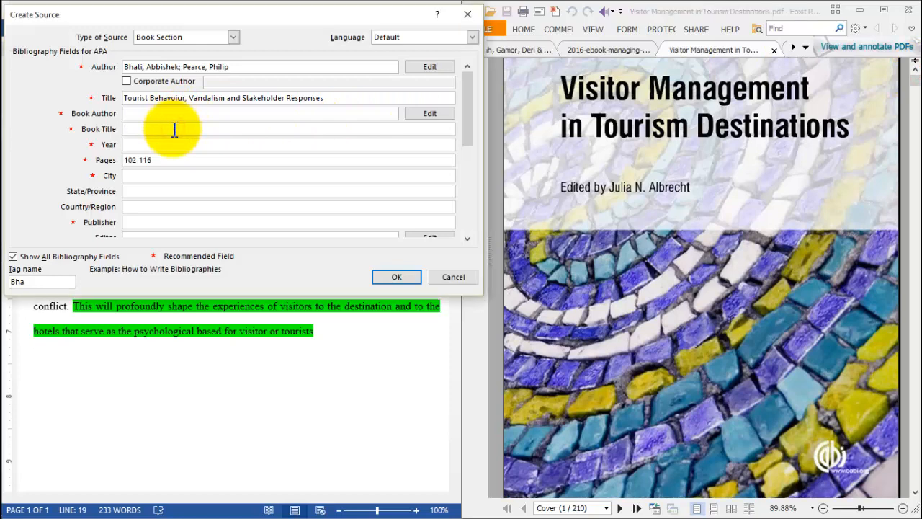
pyautogui.write('Visitor Management in Tourism Destina')
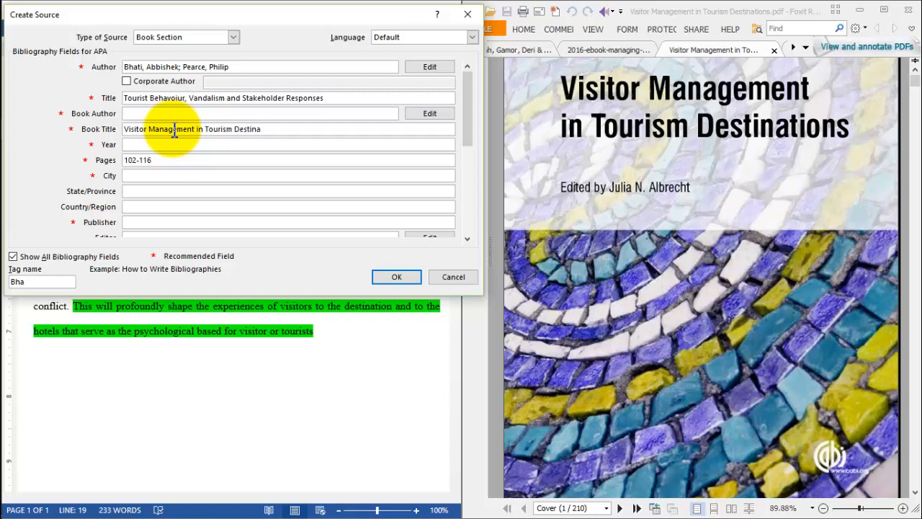
pyautogui.write('tions')
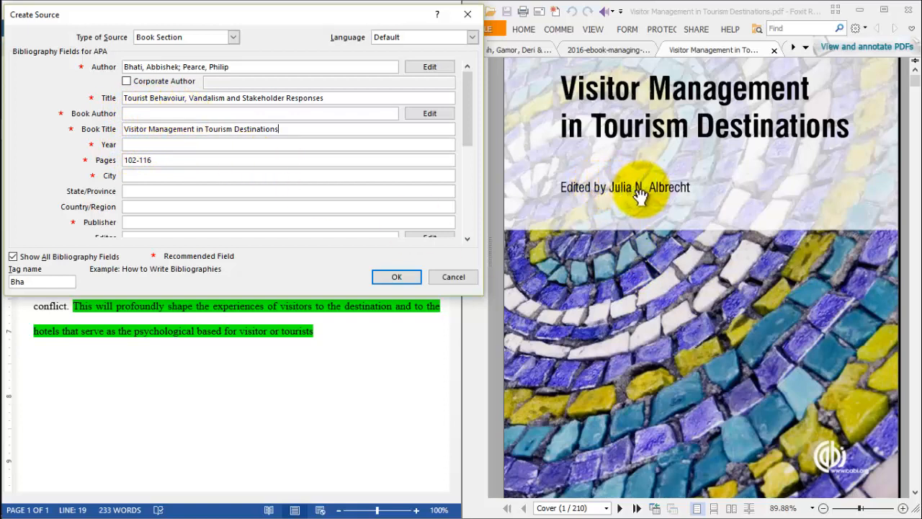
# - Look up the copyright page of the PDF book and set the source's year to 2017
pyautogui.click(560, 248)
pyautogui.scroll(-2, 564, 250)
pyautogui.scroll(-15, 566, 250)
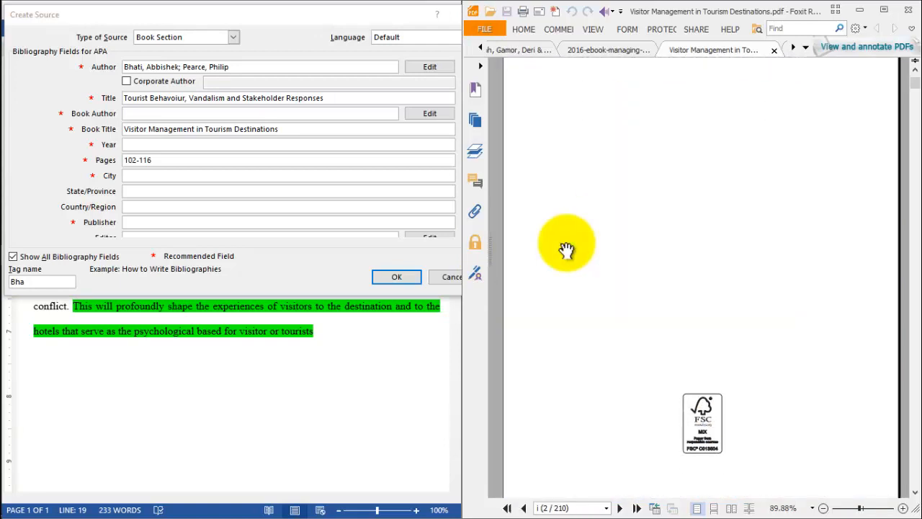
pyautogui.scroll(-8, 567, 250)
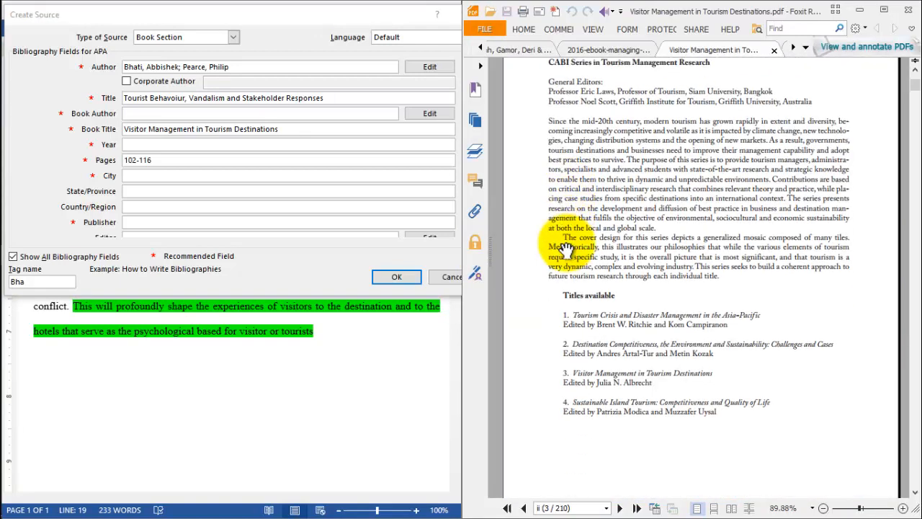
pyautogui.scroll(-2, 566, 250)
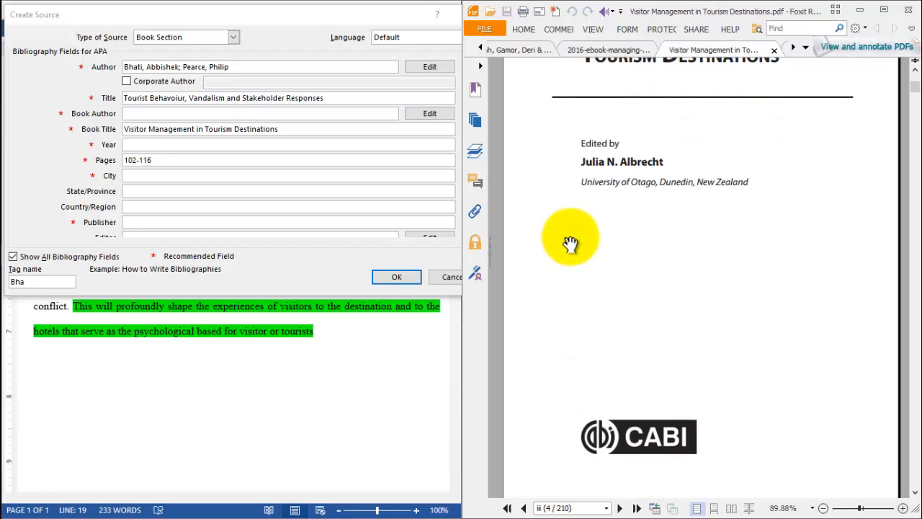
pyautogui.scroll(-10, 603, 226)
pyautogui.scroll(-6, 611, 231)
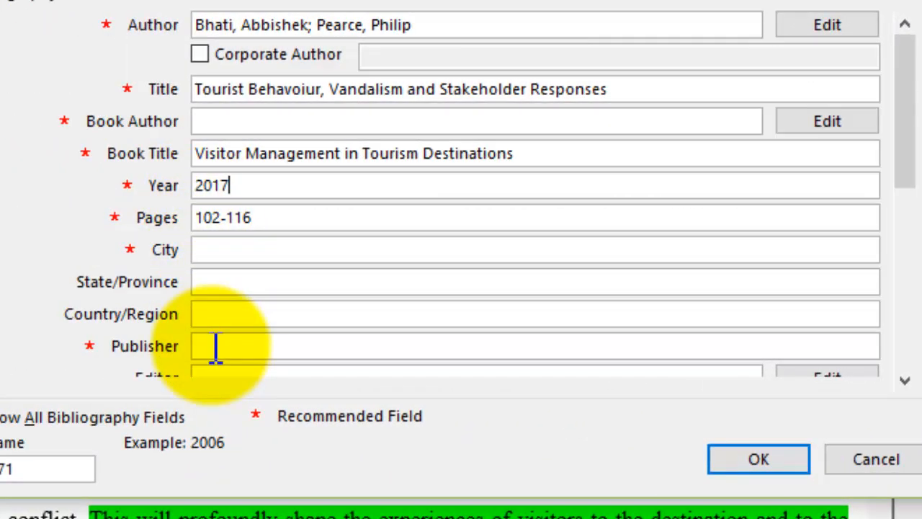
# - Set the source's publisher to CAB Interntional, keeping only 2017 as the year, and set the city to Oxfordshire
pyautogui.write('CAB Inte')
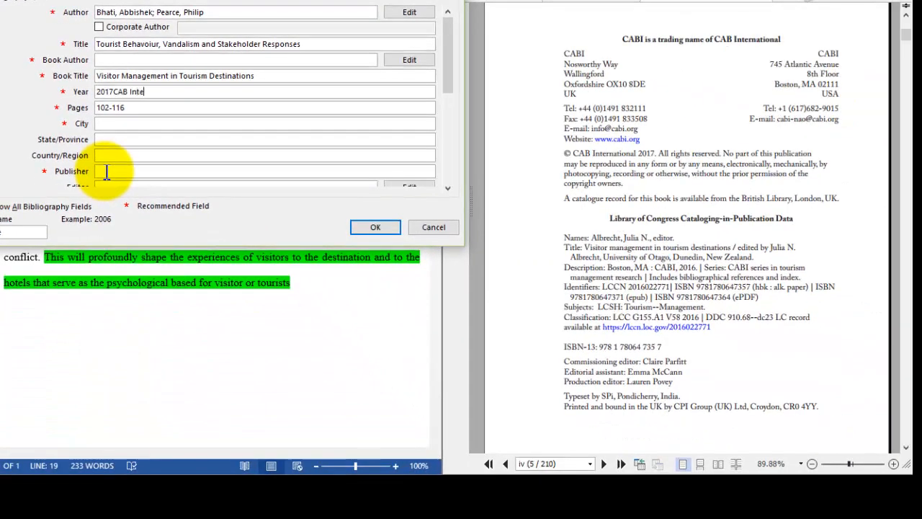
pyautogui.write('rntional')
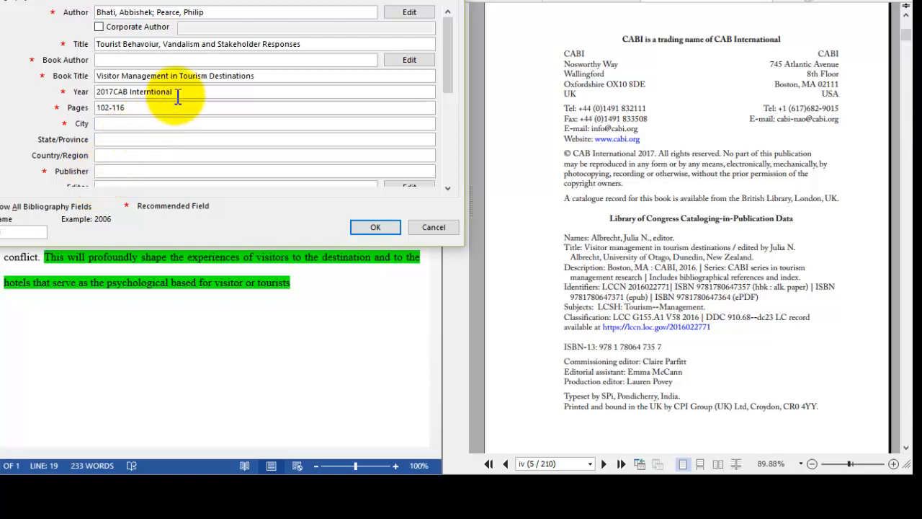
pyautogui.moveTo(176, 96); pyautogui.dragTo(115, 105)
pyautogui.hotkey('ctrl', 'c')
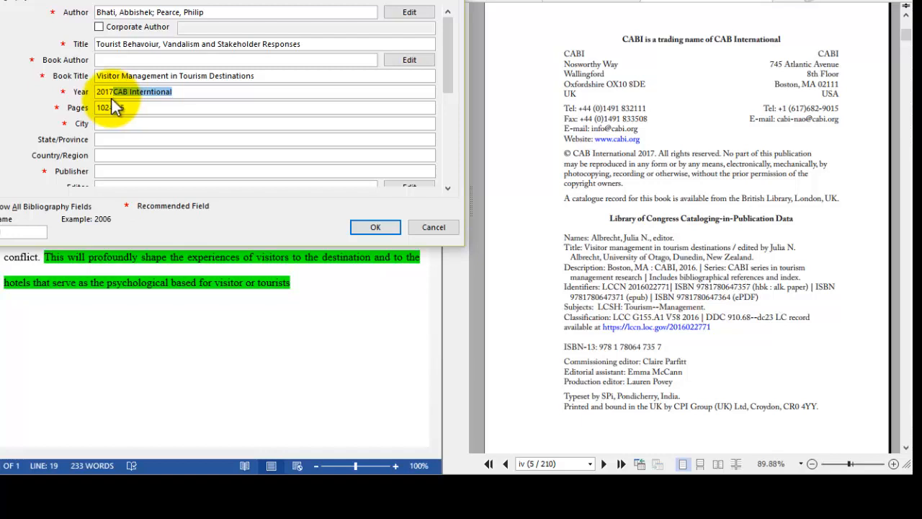
pyautogui.press('BackSpace')
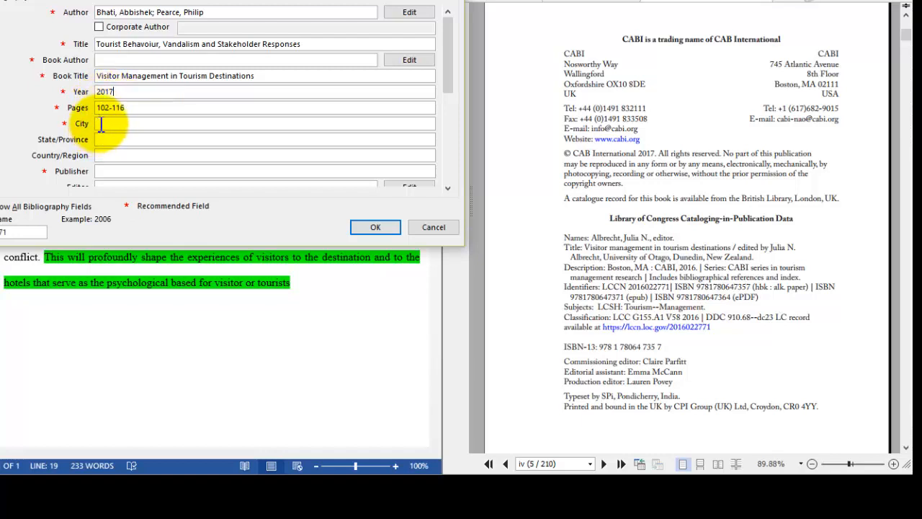
pyautogui.click(100, 124)
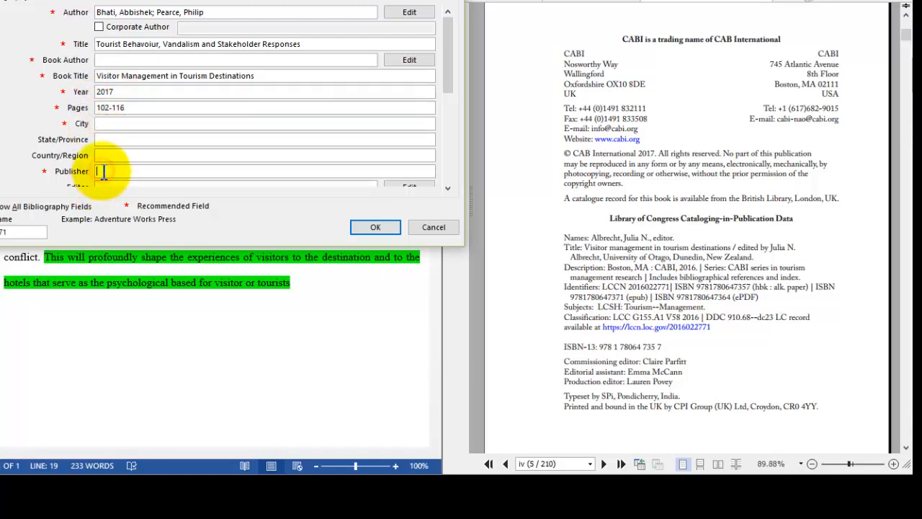
pyautogui.hotkey('ctrl', 'v')
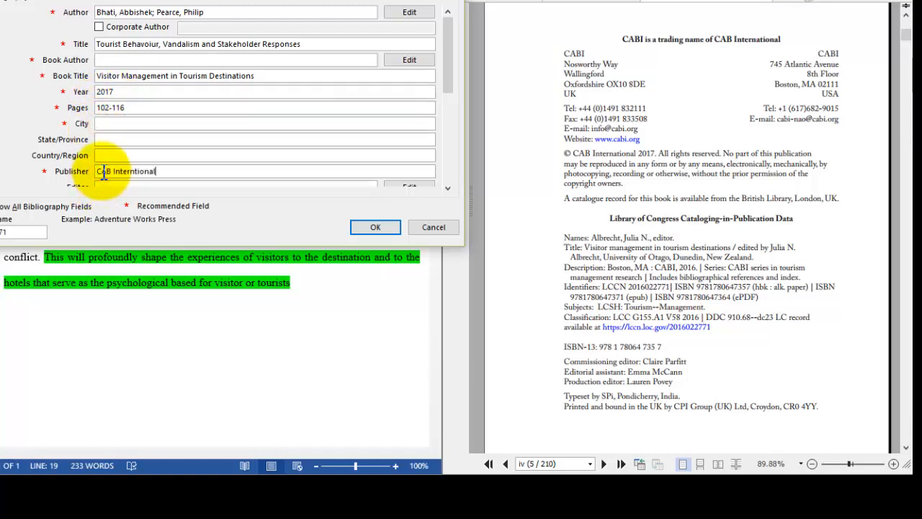
pyautogui.click(101, 123)
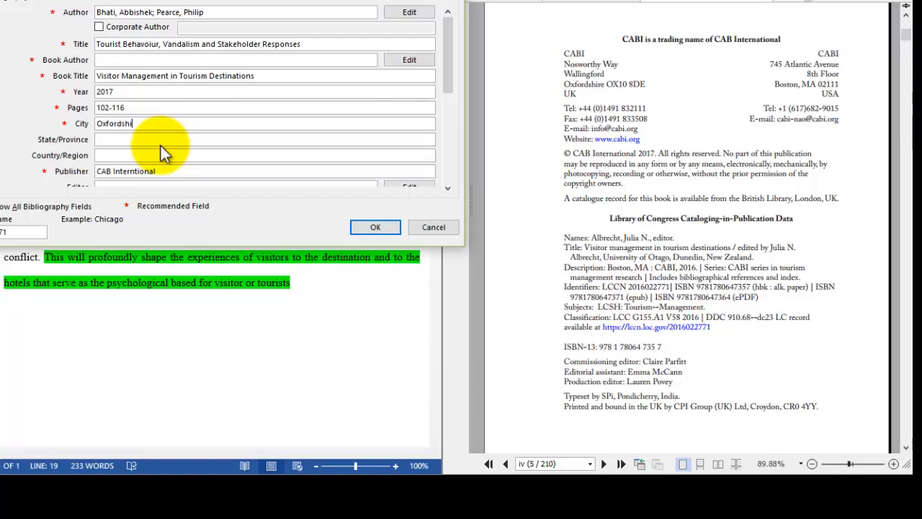
pyautogui.write('e')
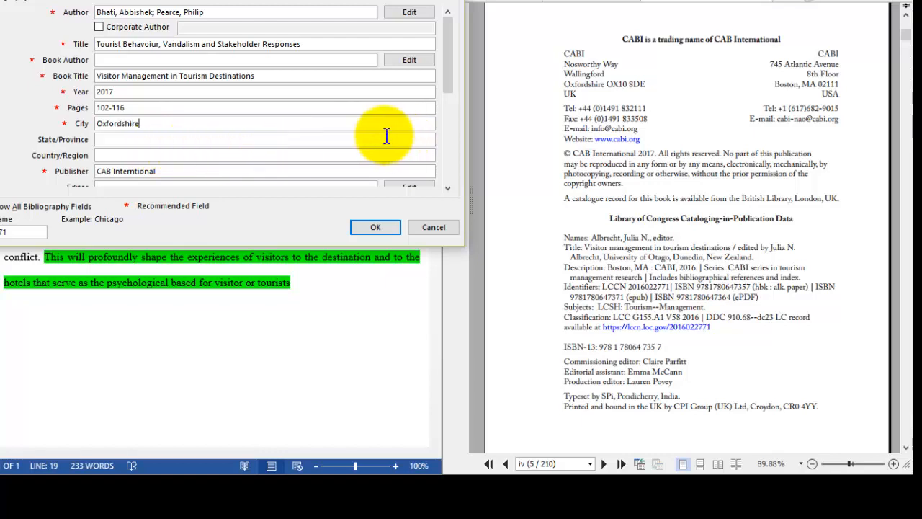
# - Reach the source's editor entry and look up the book's editor on the title page of the PDF
pyautogui.click(448, 187)
pyautogui.click(448, 186)
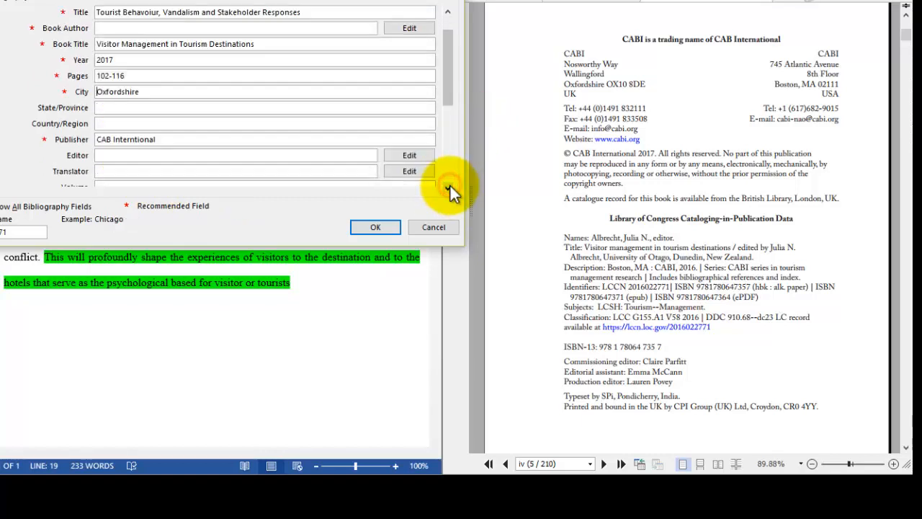
pyautogui.click(448, 186)
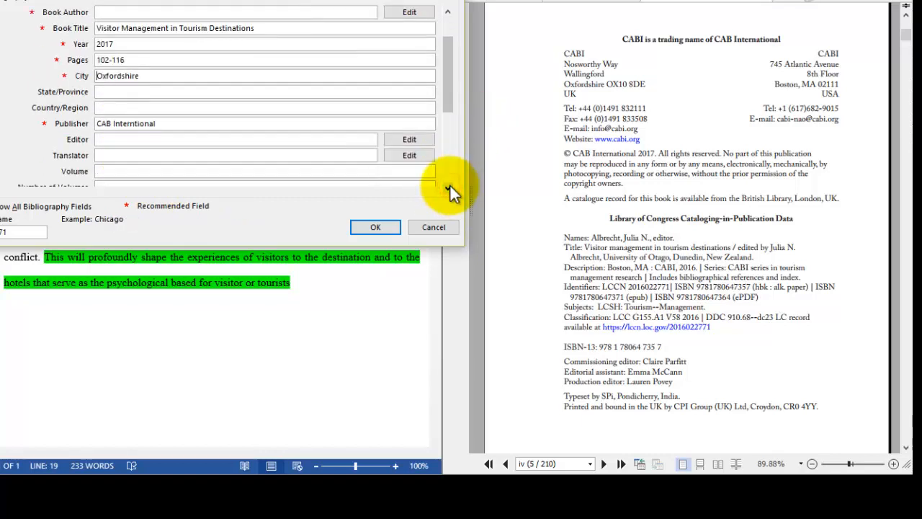
pyautogui.click(448, 187)
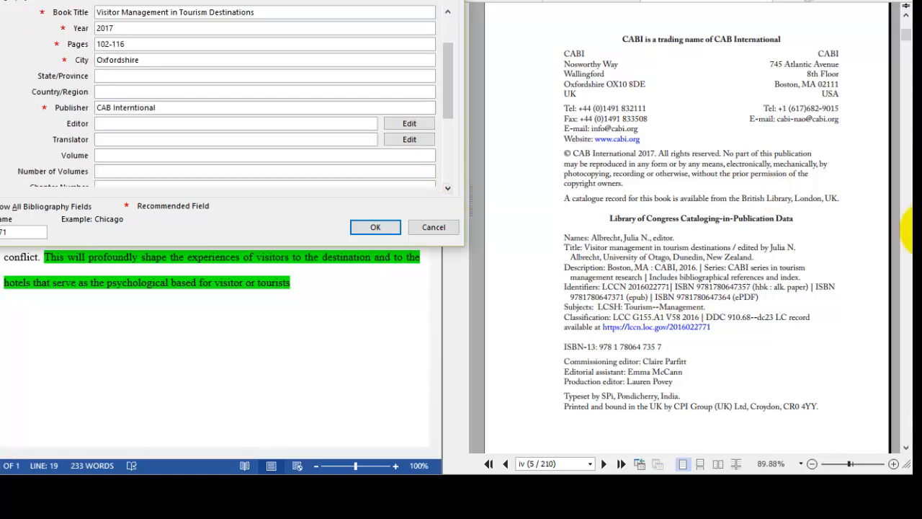
pyautogui.click(905, 22)
pyautogui.click(906, 18)
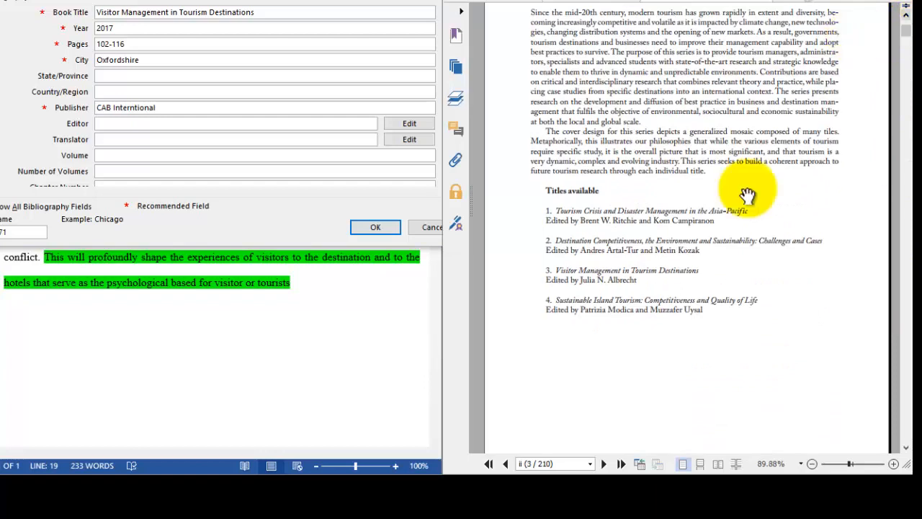
pyautogui.click(906, 448)
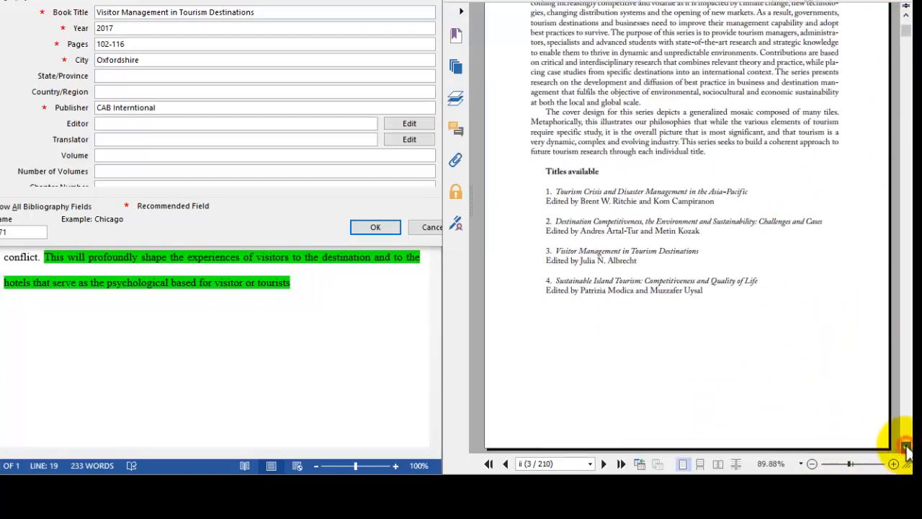
pyautogui.click(540, 261)
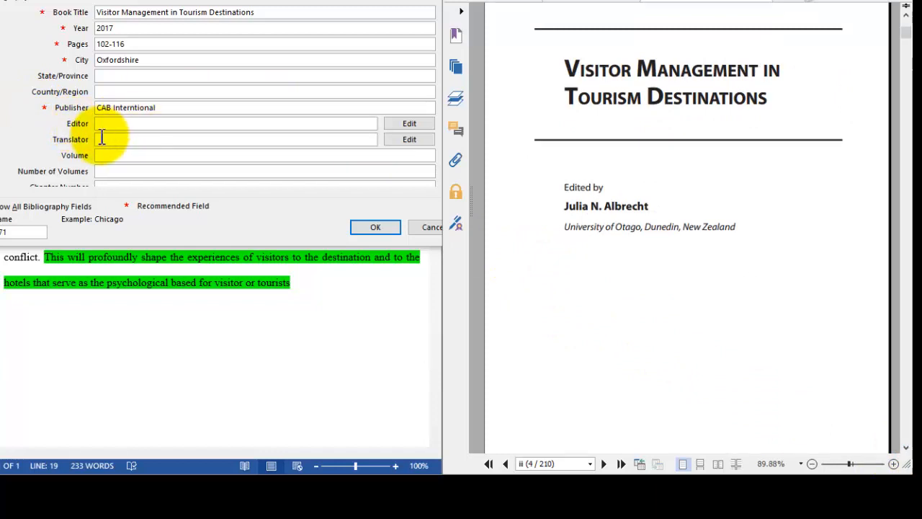
# - Add the editor's last, first and middle name to the source, and confirm the source to insert its citation
pyautogui.click(396, 126)
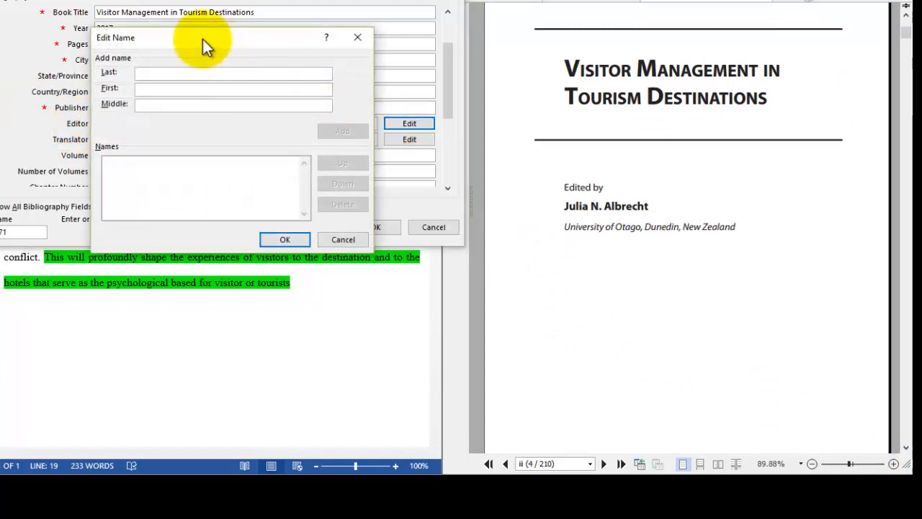
pyautogui.write('A')
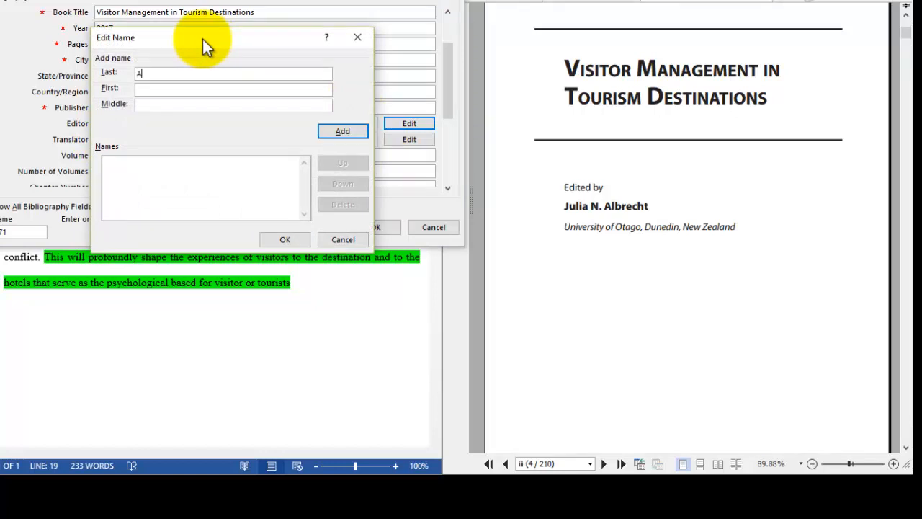
pyautogui.write('lbrecht')
pyautogui.click(207, 91)
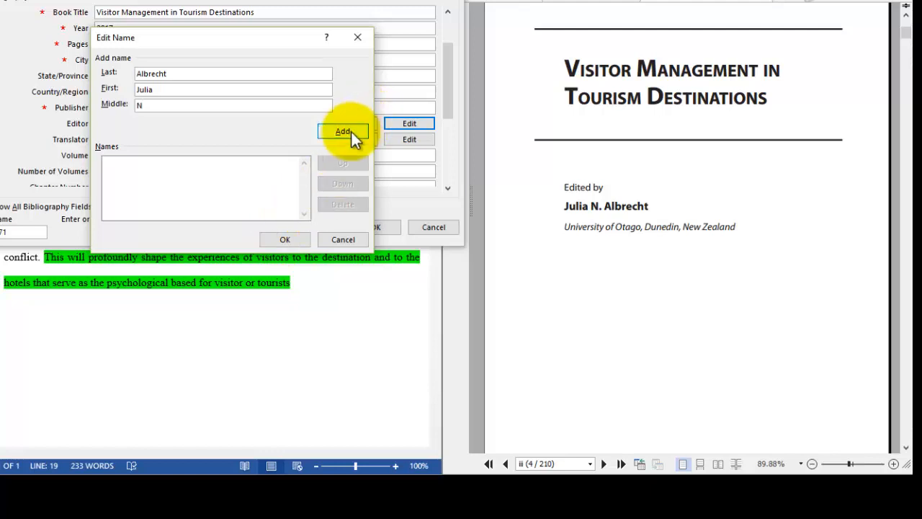
pyautogui.click(282, 242)
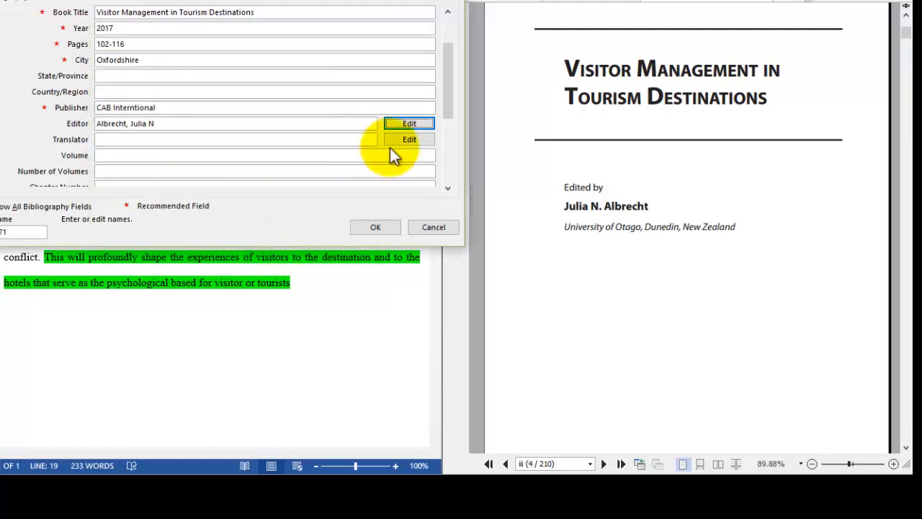
pyautogui.moveTo(448, 107); pyautogui.dragTo(442, 70)
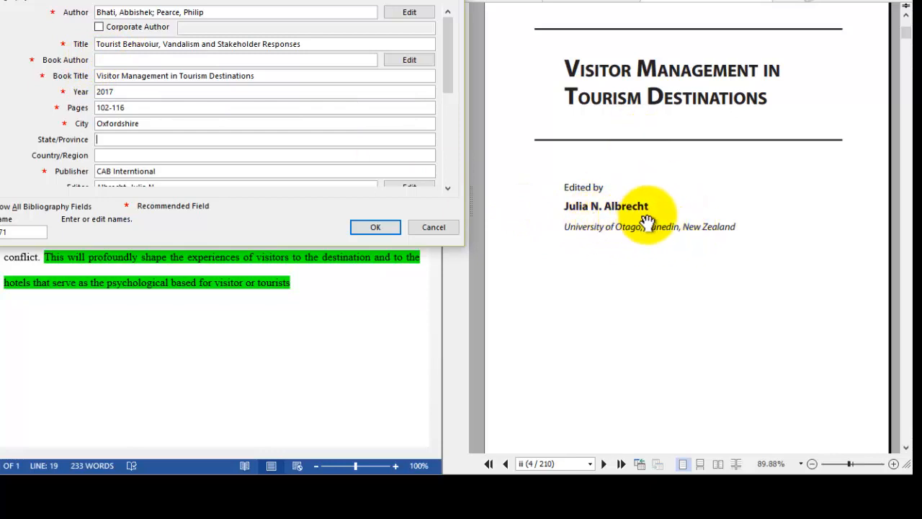
pyautogui.click(375, 227)
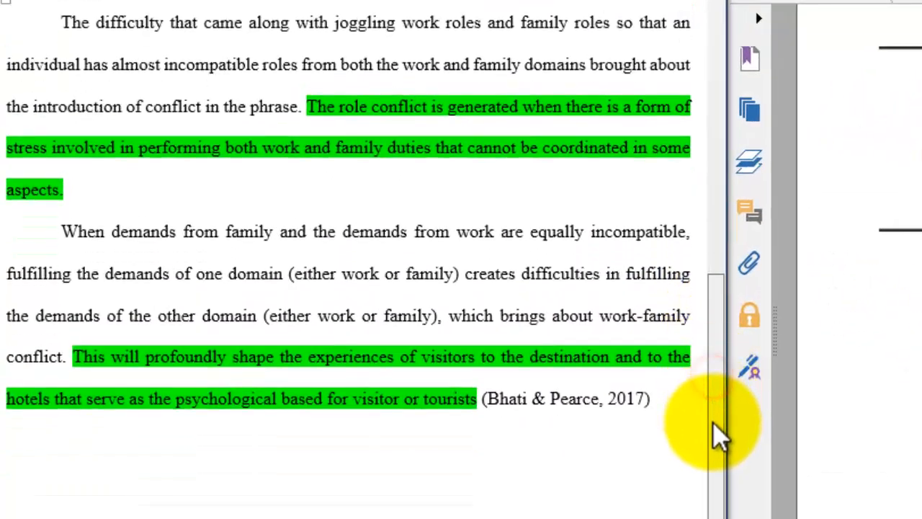
# - Remove the green highlight from the last paragraph's closing sentence, up to the word "tourists"
pyautogui.moveTo(712, 423); pyautogui.dragTo(714, 449)
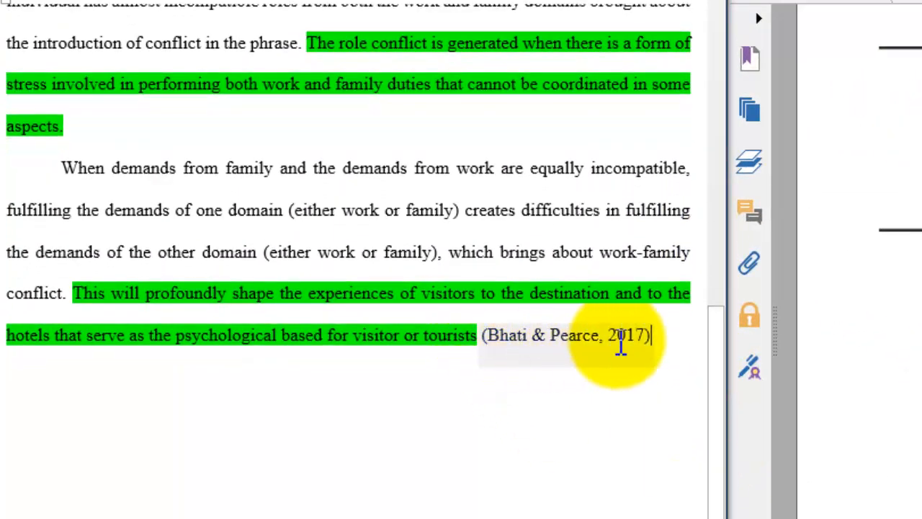
pyautogui.moveTo(478, 335); pyautogui.dragTo(94, 314)
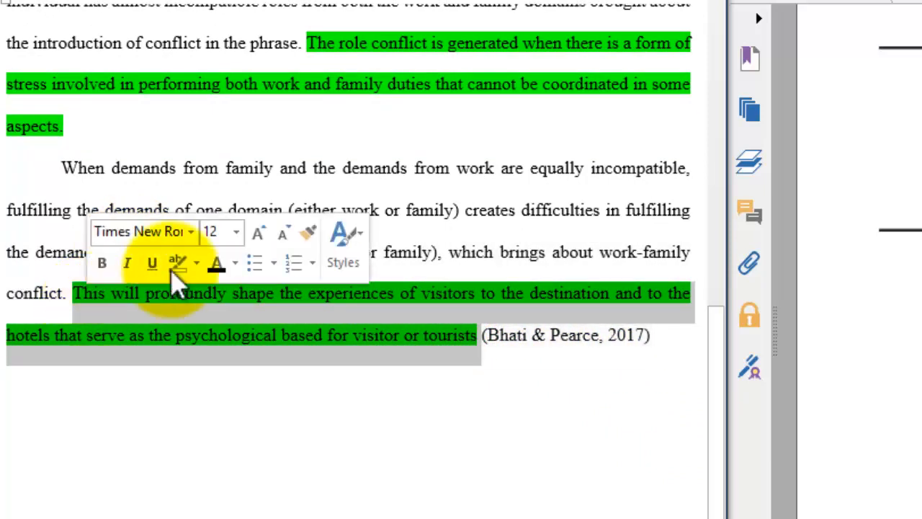
pyautogui.click(178, 265)
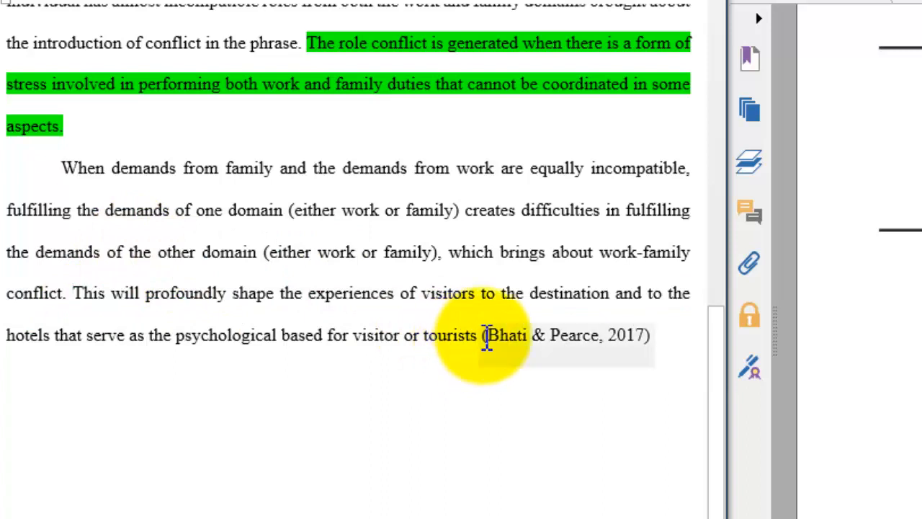
# - Highlight the 2017 in-text citation at the end of the last paragraph in green
pyautogui.moveTo(488, 340); pyautogui.dragTo(667, 353)
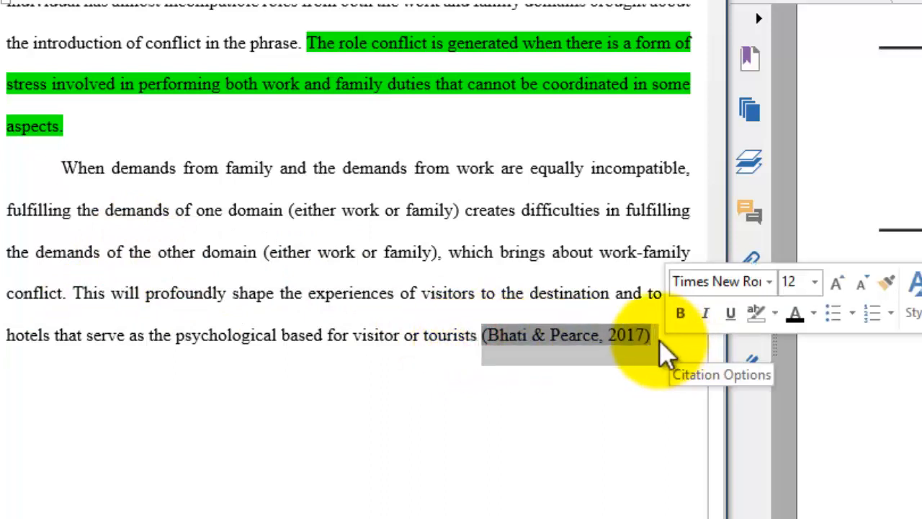
pyautogui.click(776, 316)
pyautogui.click(788, 342)
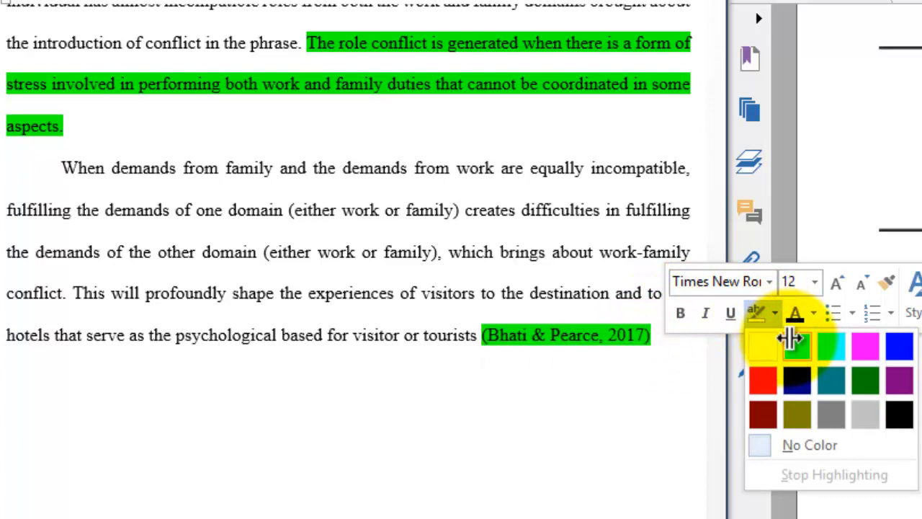
pyautogui.click(508, 398)
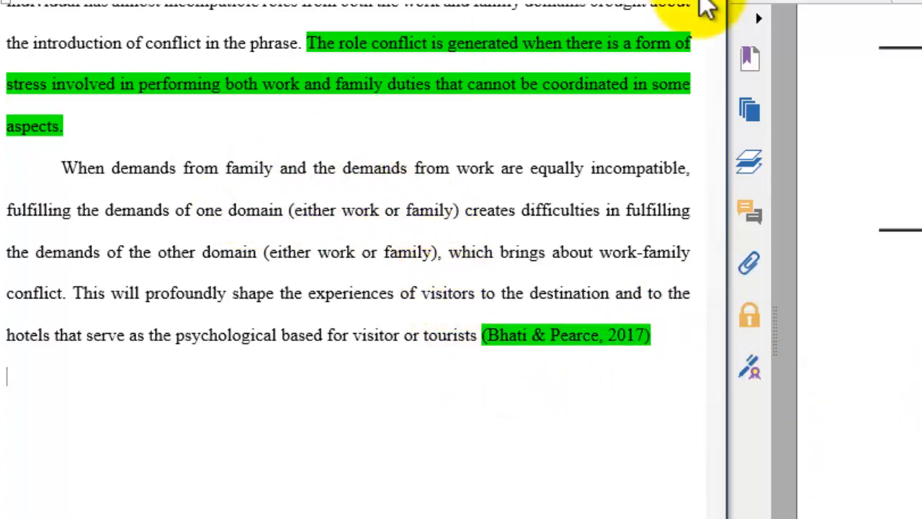
# - Switch to Tourism Geography.pdf in Foxit Reader and examine its title page for the book's title and author
pyautogui.click(144, 126)
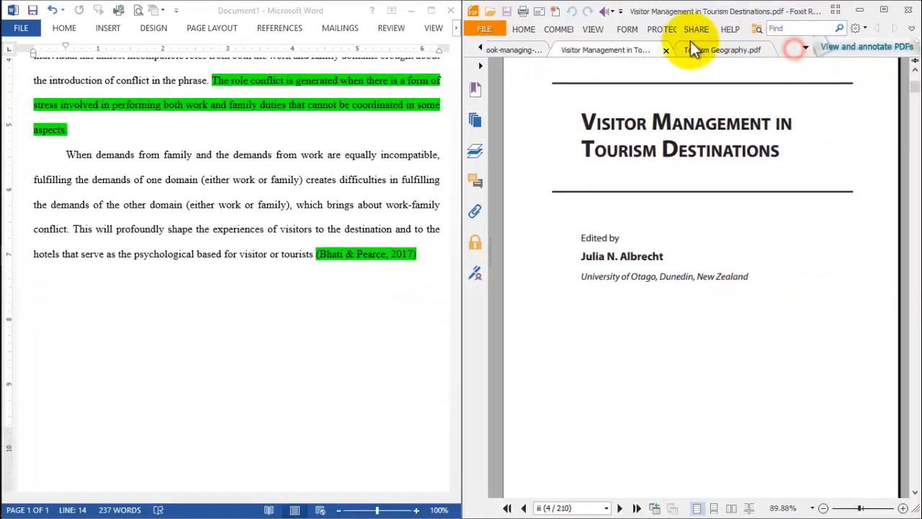
pyautogui.click(702, 50)
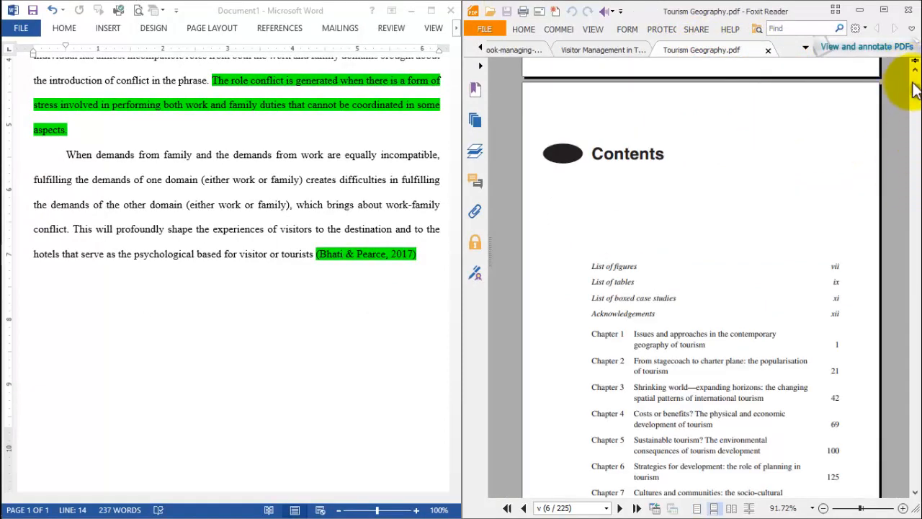
pyautogui.moveTo(915, 93); pyautogui.dragTo(917, 85)
pyautogui.scroll(-5, 917, 85)
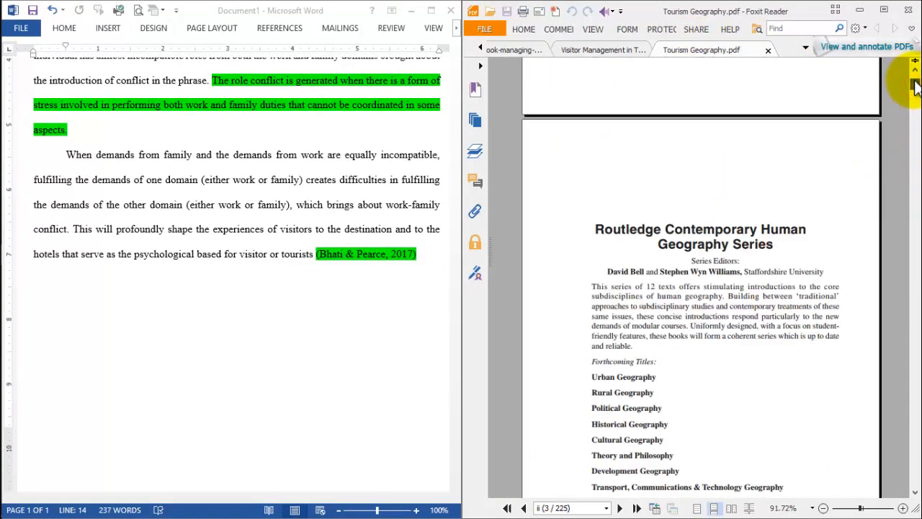
pyautogui.scroll(-8, 916, 85)
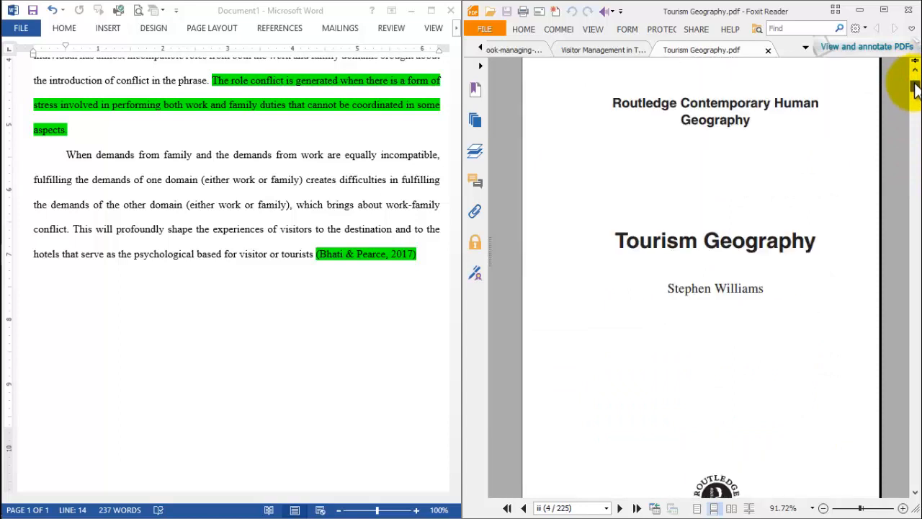
pyautogui.scroll(5, 917, 87)
pyautogui.scroll(-3, 916, 85)
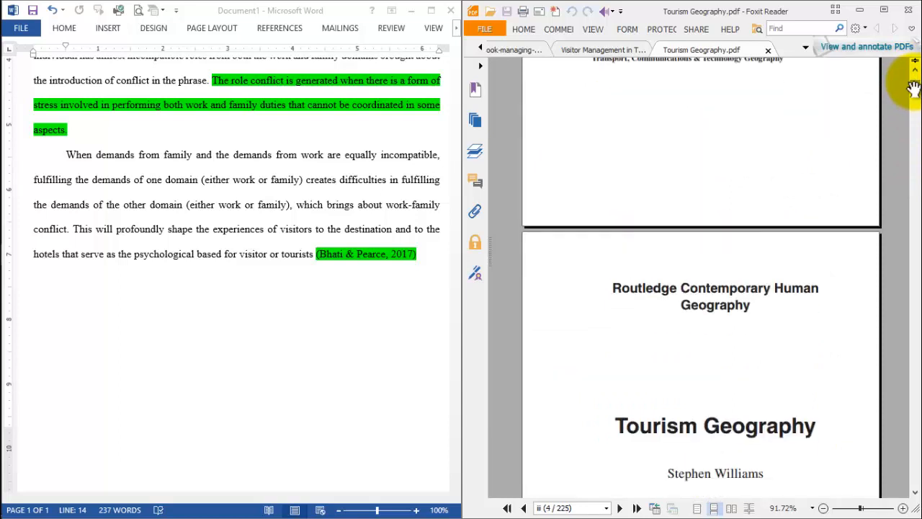
pyautogui.scroll(-1, 913, 88)
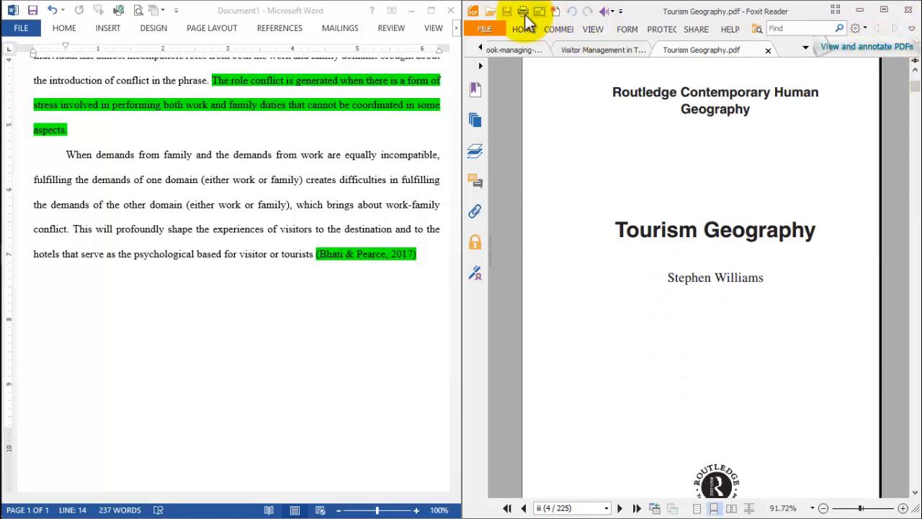
# - Start a new source for a citation after the word "aspects" at the end of the highlighted role conflict sentence
pyautogui.click(69, 133)
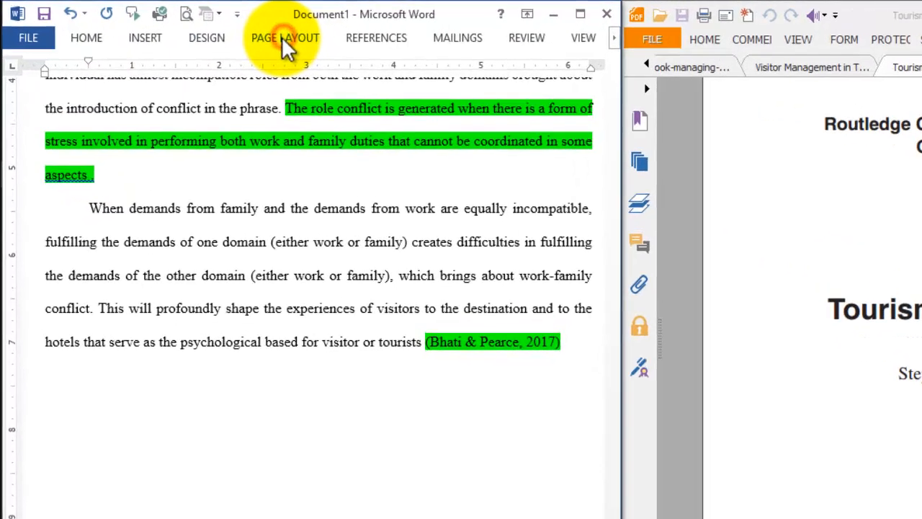
pyautogui.click(288, 37)
pyautogui.click(382, 39)
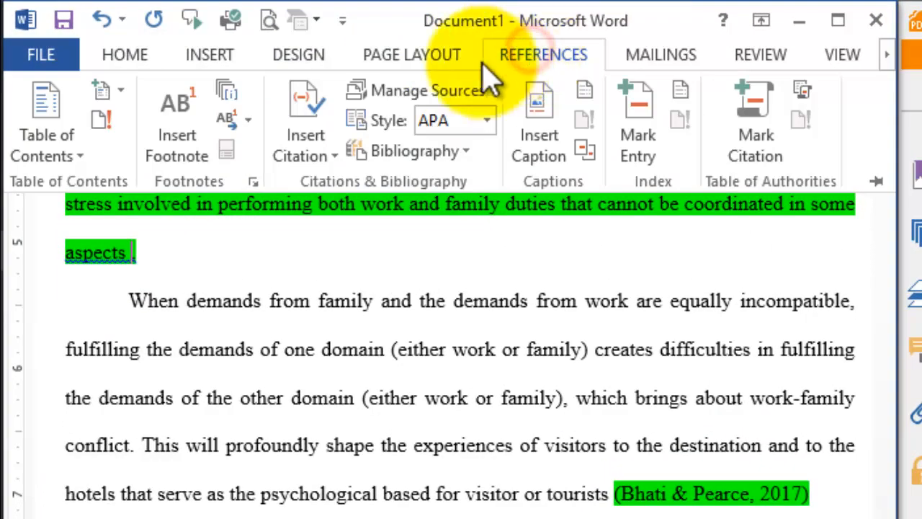
pyautogui.click(311, 150)
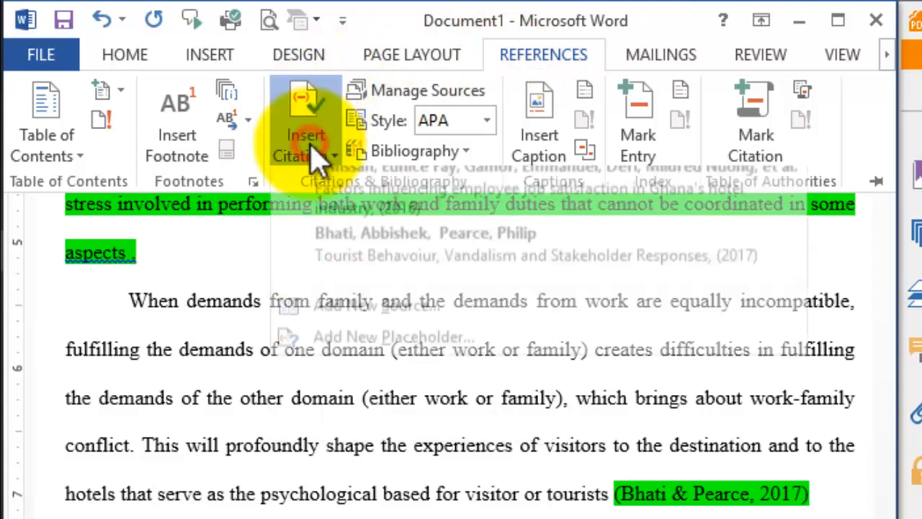
pyautogui.click(351, 308)
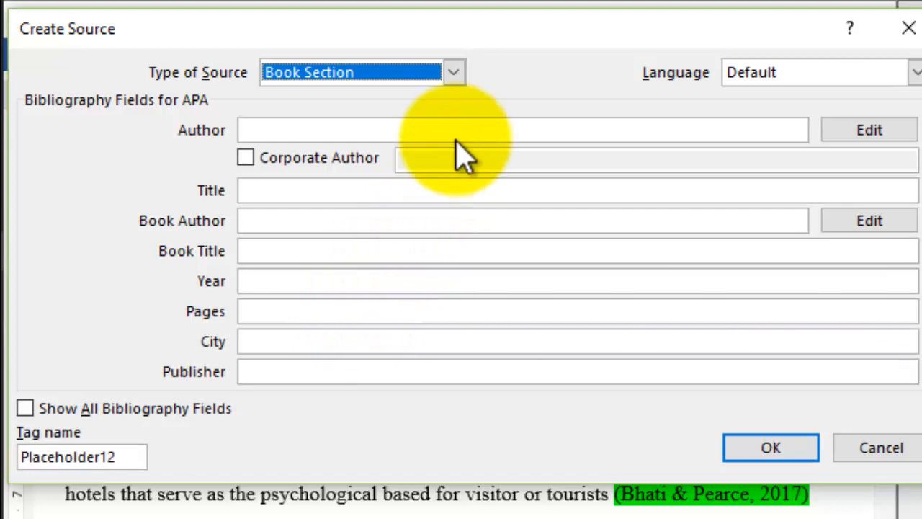
# - Set the new source's type to Book and show all bibliography fields
pyautogui.click(463, 131)
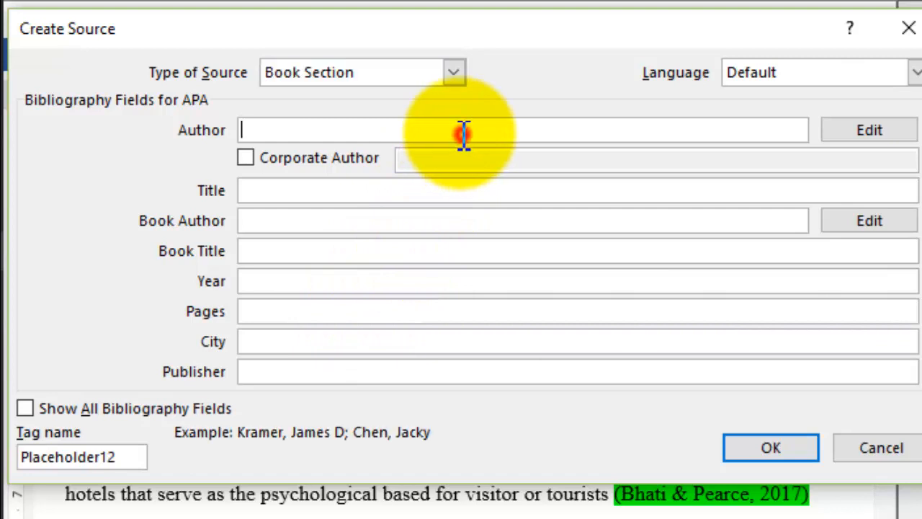
pyautogui.click(450, 72)
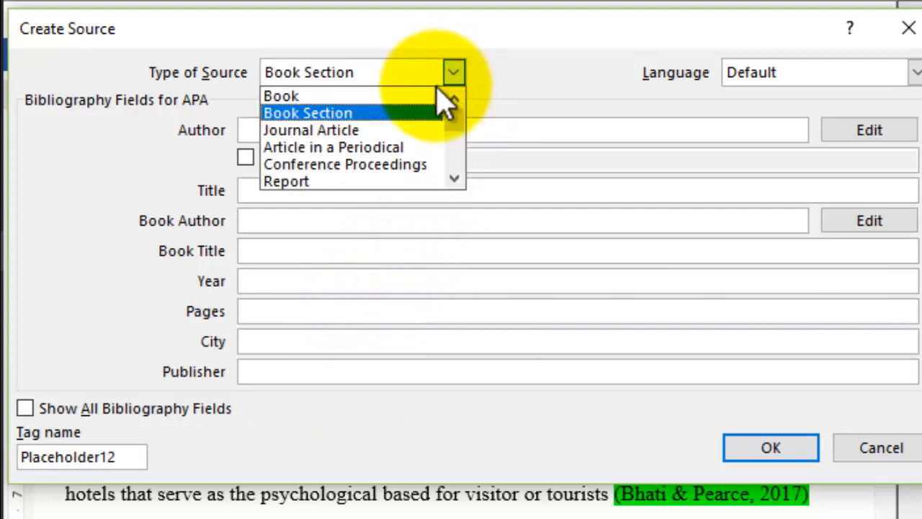
pyautogui.click(402, 96)
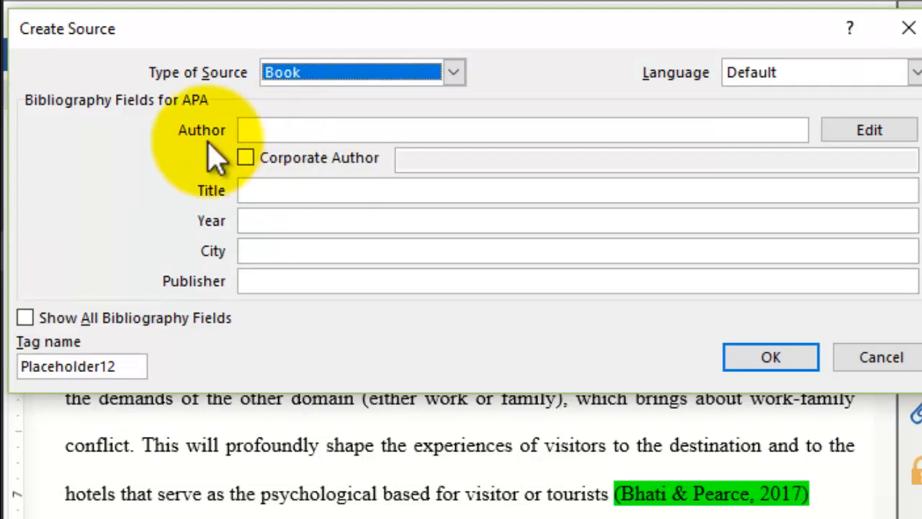
pyautogui.click(184, 331)
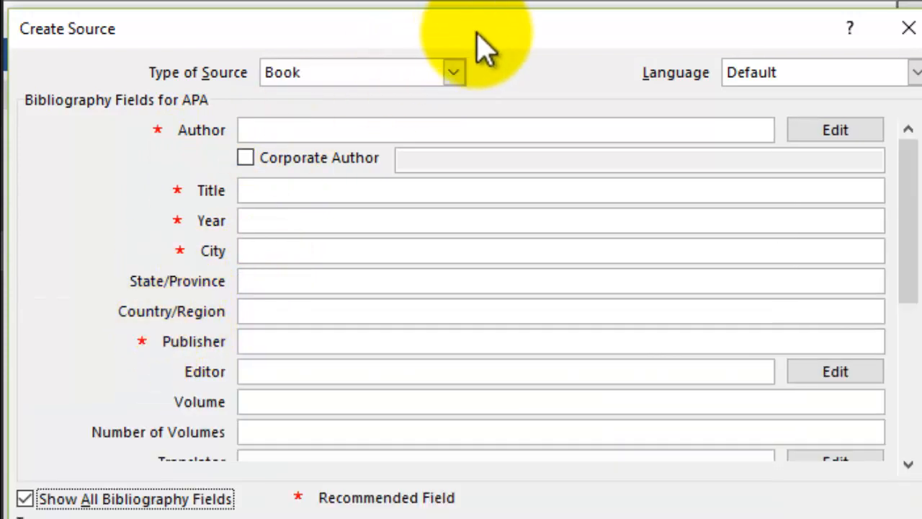
pyautogui.moveTo(484, 49); pyautogui.dragTo(432, 66)
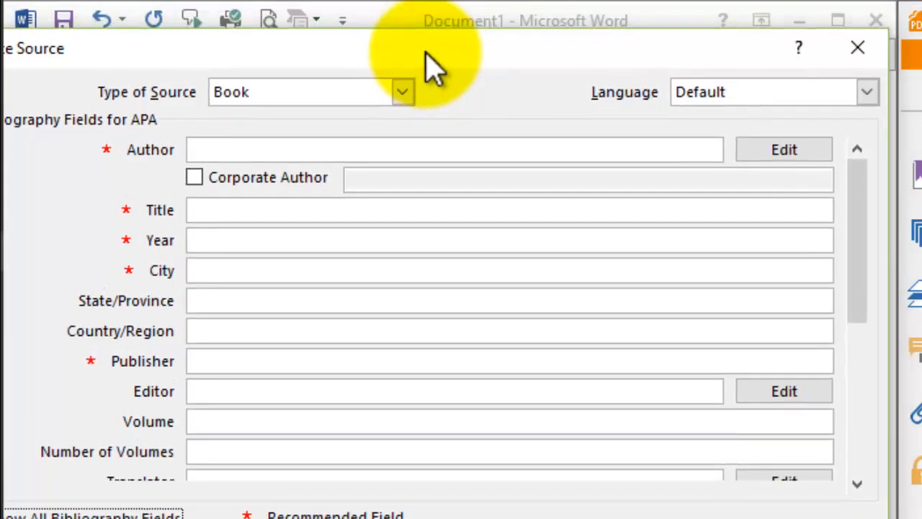
# - Enter the author's last and first name for the source and set its title to "Tourism Grography"
pyautogui.click(757, 153)
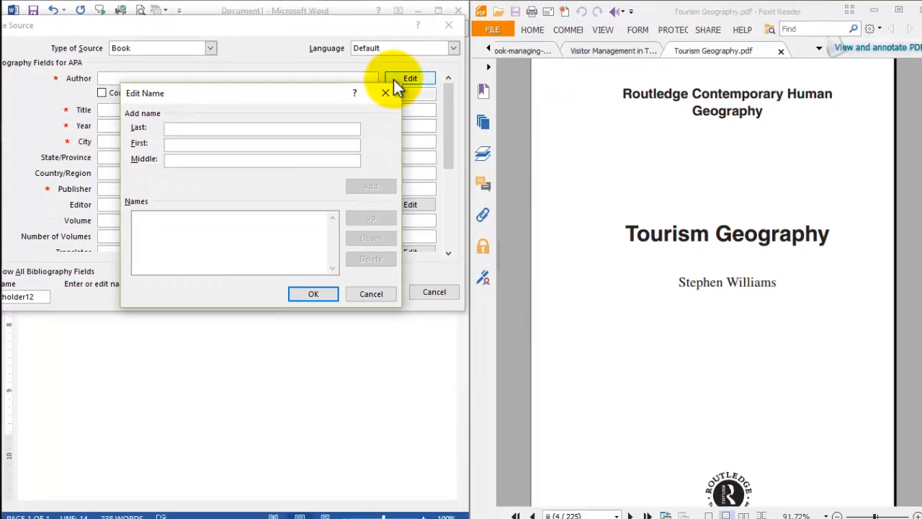
pyautogui.write('Williams')
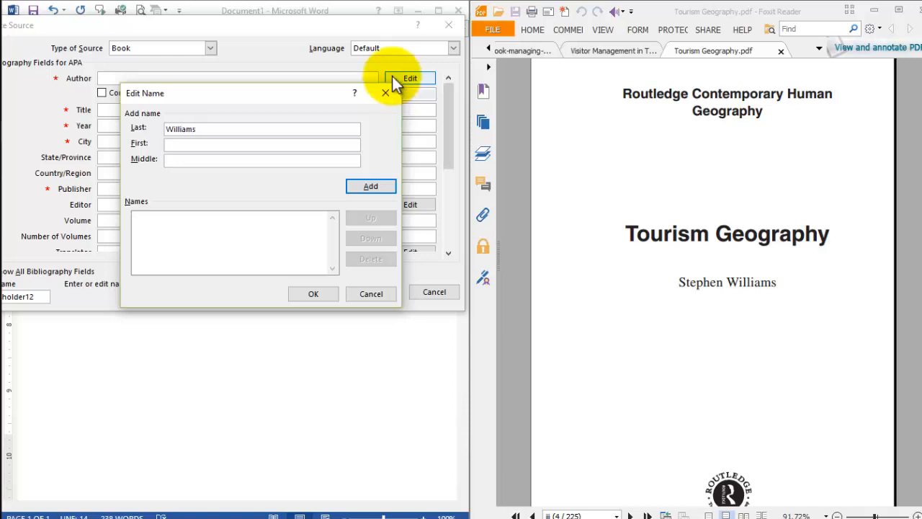
pyautogui.click(302, 145)
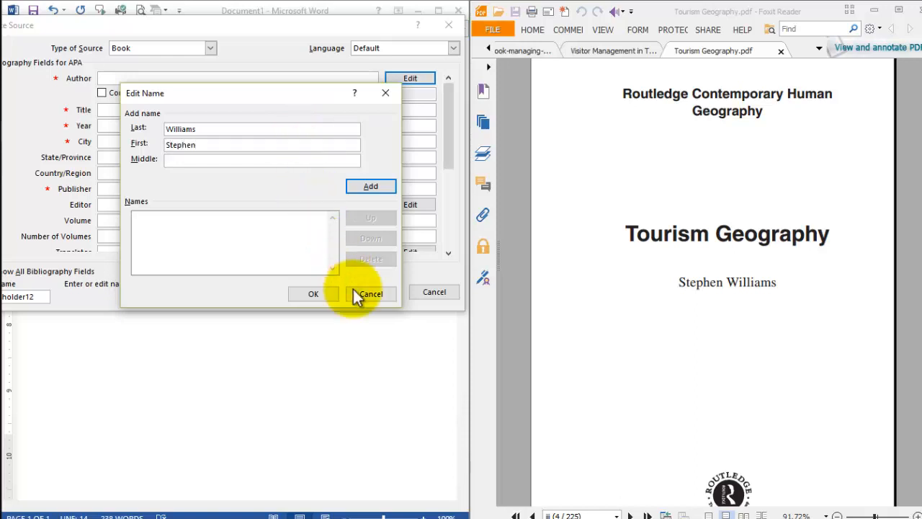
pyautogui.click(316, 294)
pyautogui.click(190, 112)
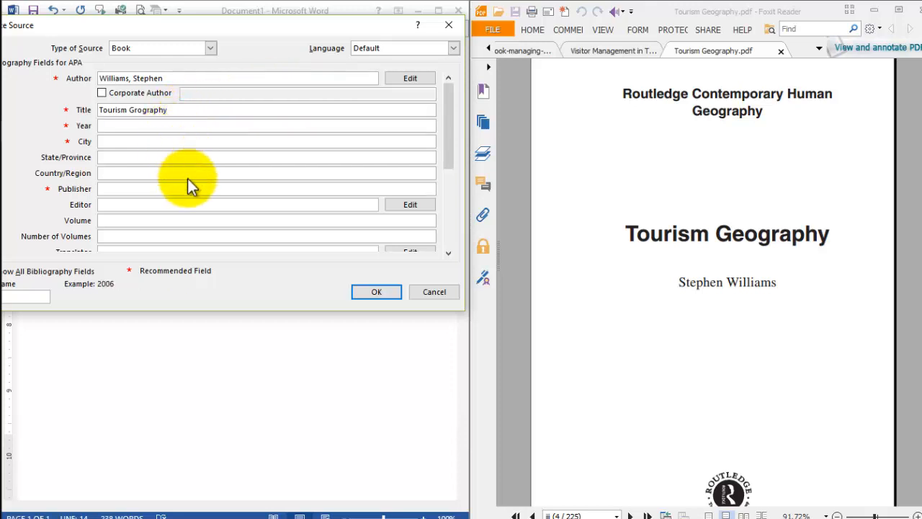
# - Fill in London as the city and Routledge as the publisher, taken from the PDF's title page
pyautogui.click(601, 179)
pyautogui.scroll(-1, 602, 180)
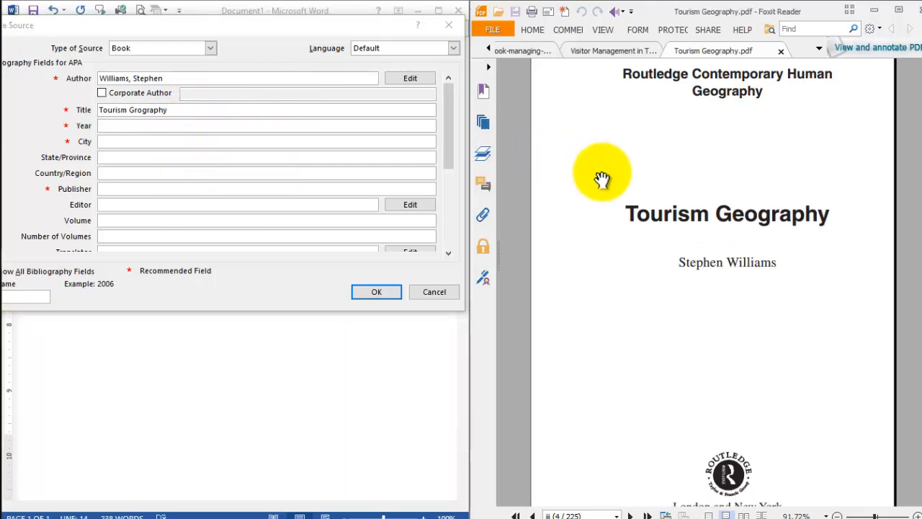
pyautogui.scroll(-3, 602, 180)
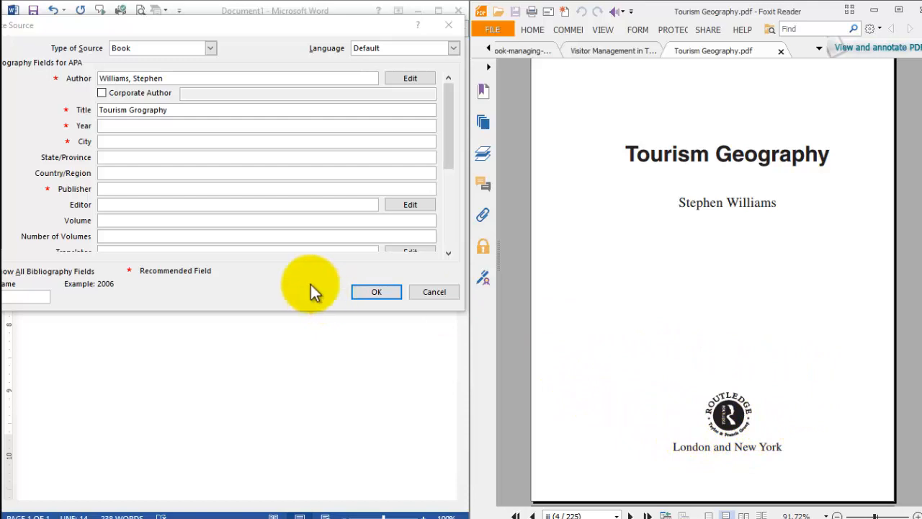
pyautogui.click(123, 188)
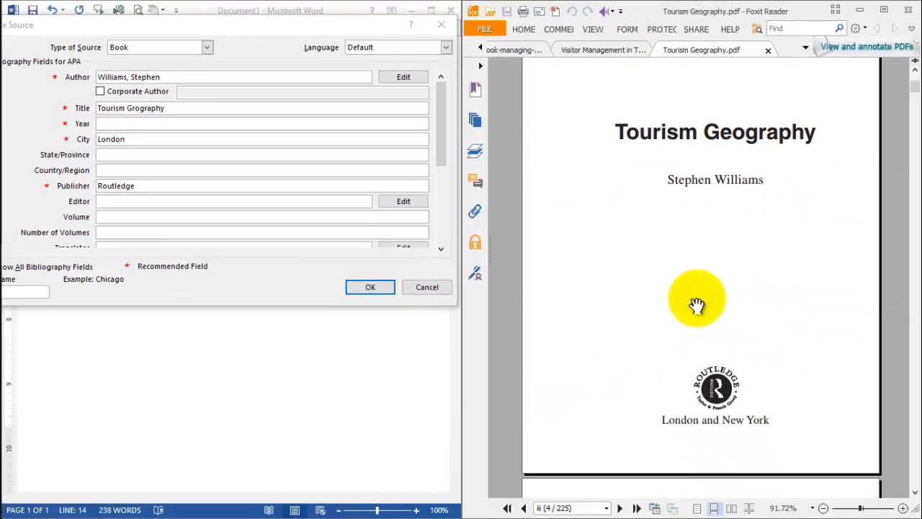
# - Set the source's year to 2003 from the PDF's copyright page, and confirm the source to insert its citation
pyautogui.scroll(-5, 697, 304)
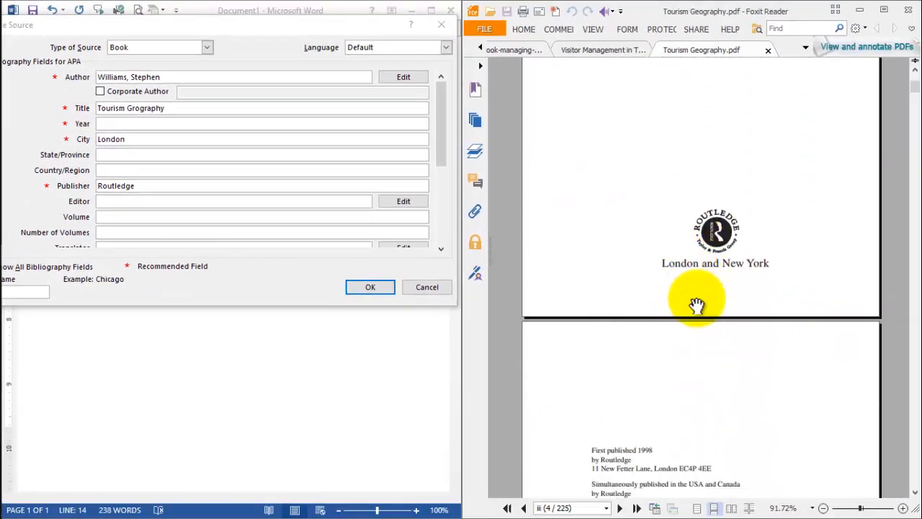
pyautogui.scroll(-6, 696, 304)
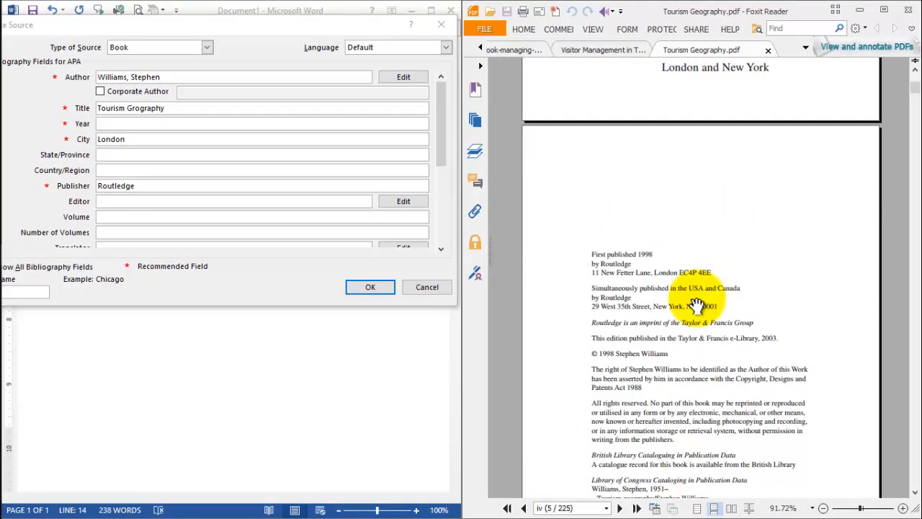
pyautogui.scroll(-3, 697, 304)
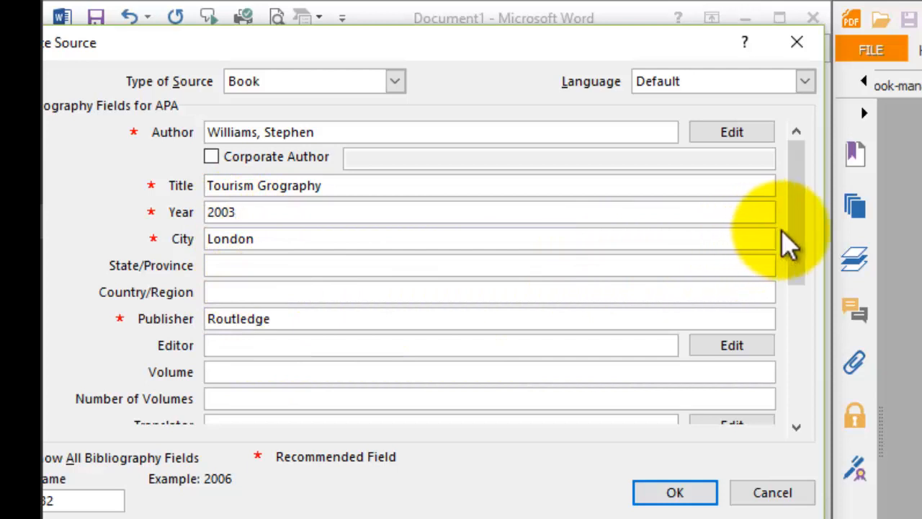
pyautogui.press('Tab')
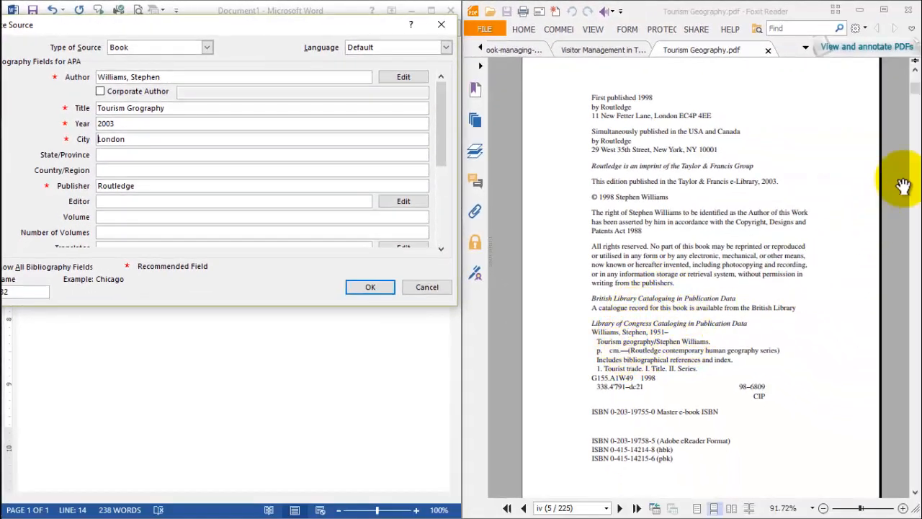
pyautogui.moveTo(916, 95); pyautogui.dragTo(917, 83)
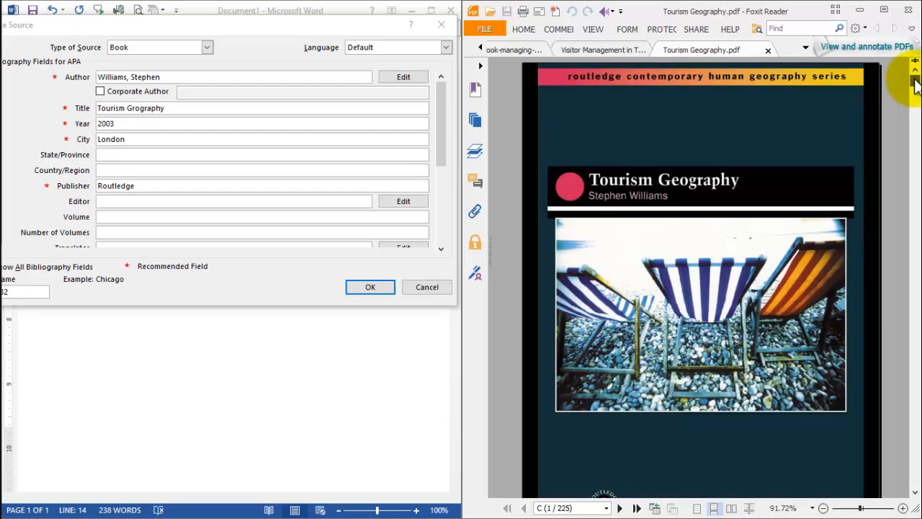
pyautogui.click(364, 287)
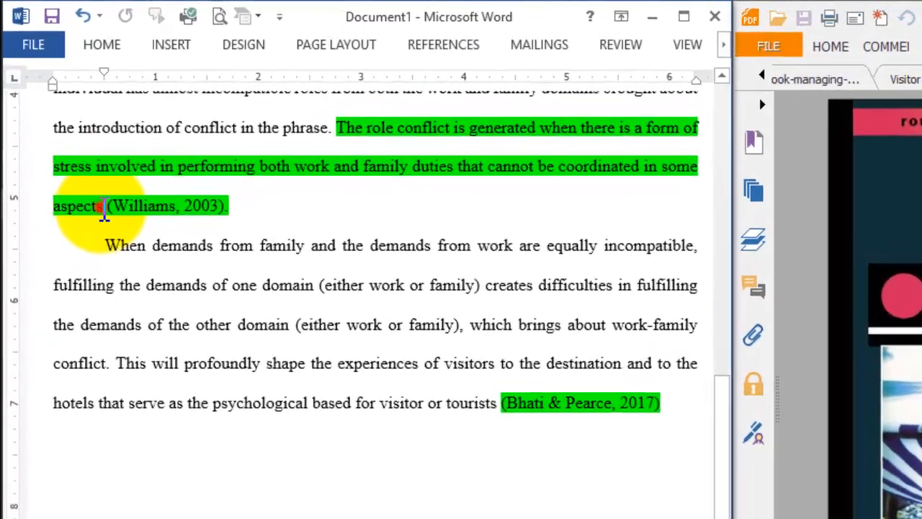
# - Remove the green highlight from the role conflict sentence, from "The role conflict" up to the word "aspects"
pyautogui.moveTo(67, 134); pyautogui.dragTo(188, 67)
pyautogui.moveTo(355, 126); pyautogui.dragTo(381, 144)
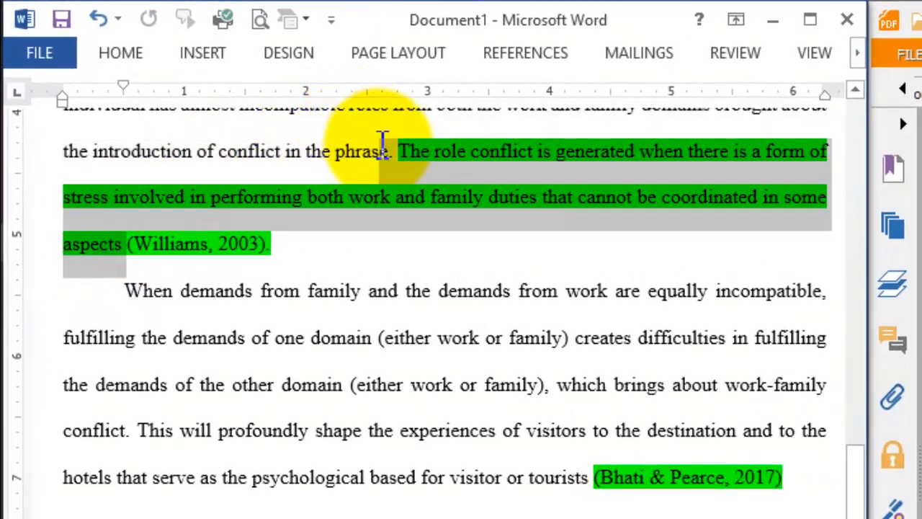
pyautogui.click(503, 101)
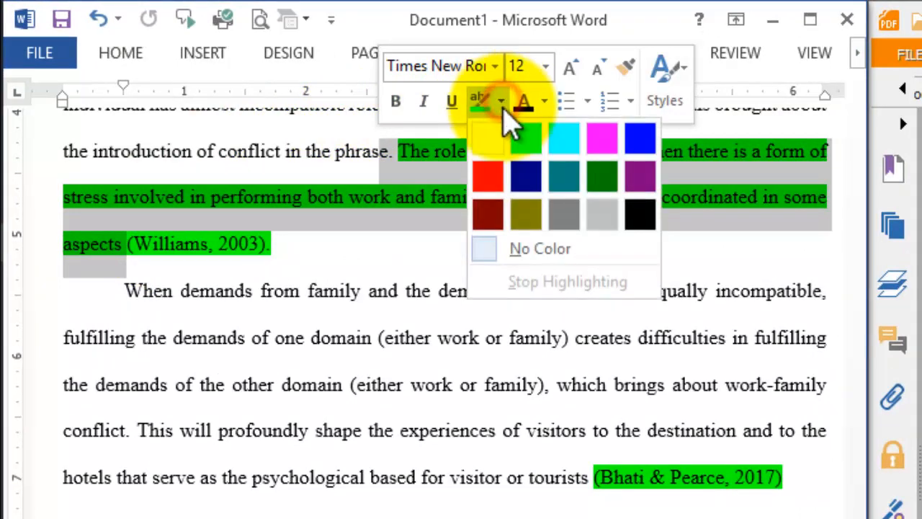
pyautogui.click(559, 246)
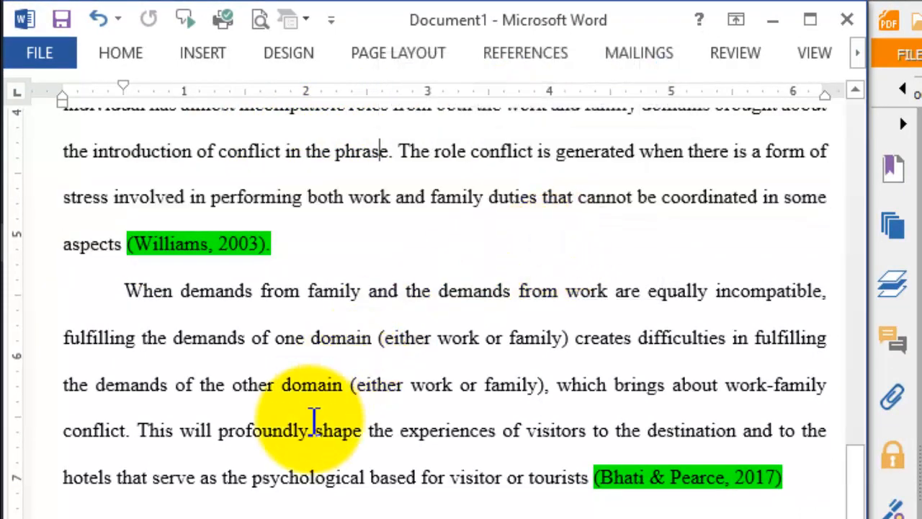
pyautogui.click(309, 430)
# - Add blank lines below the last paragraph until a second page starts, and place the cursor on the first blank line
pyautogui.click(778, 518)
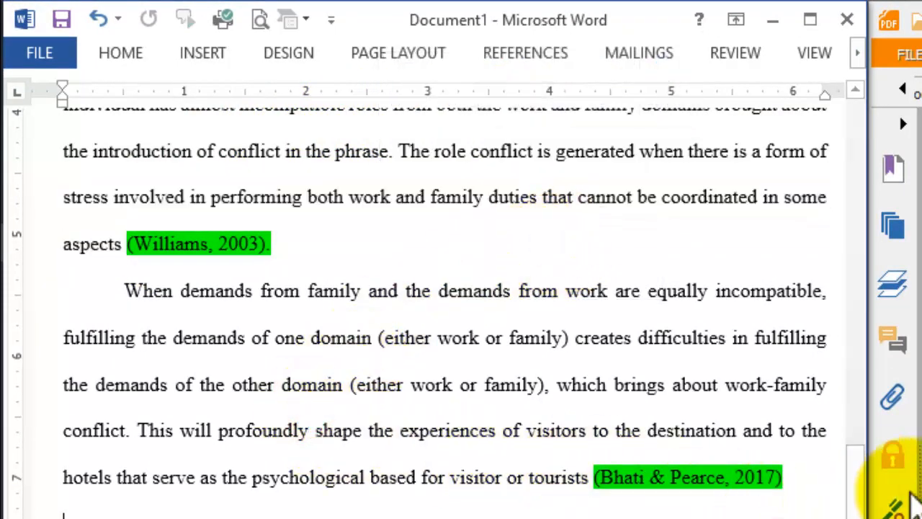
pyautogui.moveTo(856, 513); pyautogui.dragTo(869, 393)
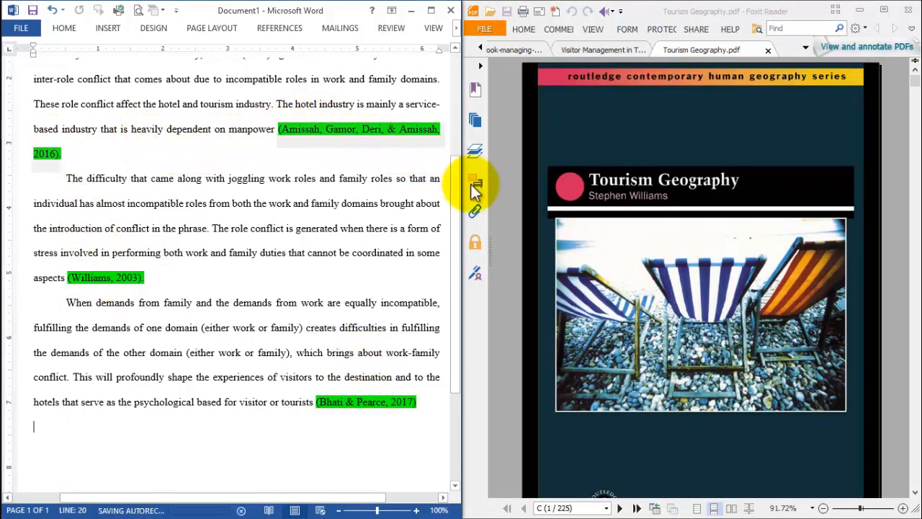
pyautogui.scroll(-5, 457, 309)
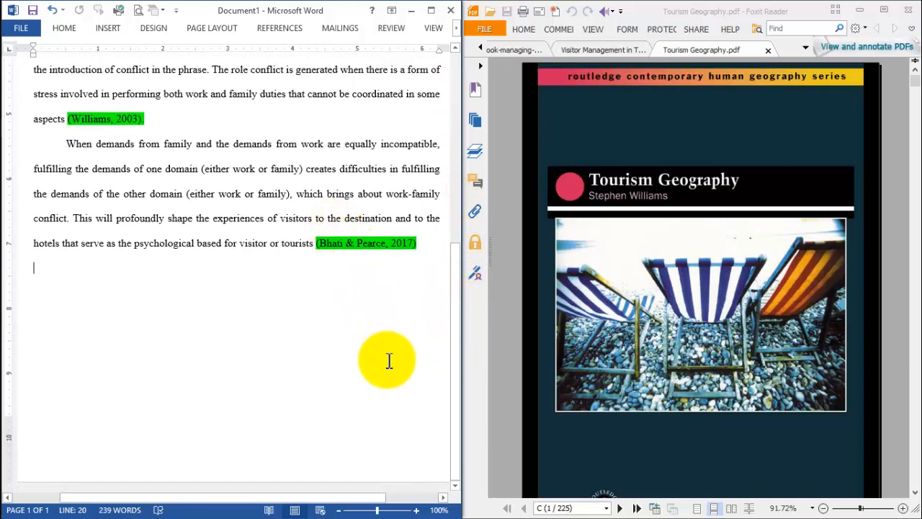
pyautogui.press('Return')
pyautogui.press('Return')
pyautogui.press('Return')
pyautogui.press('Return')
pyautogui.press('Return')
pyautogui.press('Return')
pyautogui.press('Return')
pyautogui.press('Return')
pyautogui.press('Return')
pyautogui.press('Return')
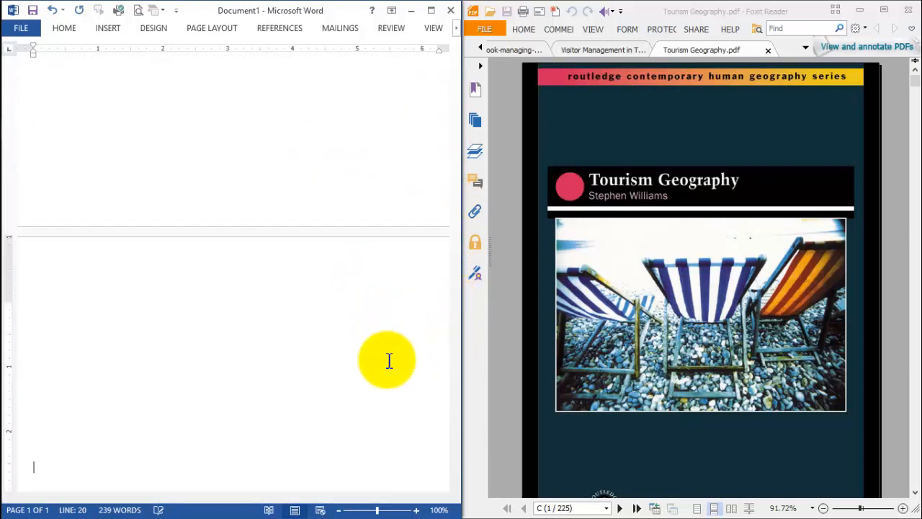
pyautogui.moveTo(455, 241); pyautogui.dragTo(459, 218)
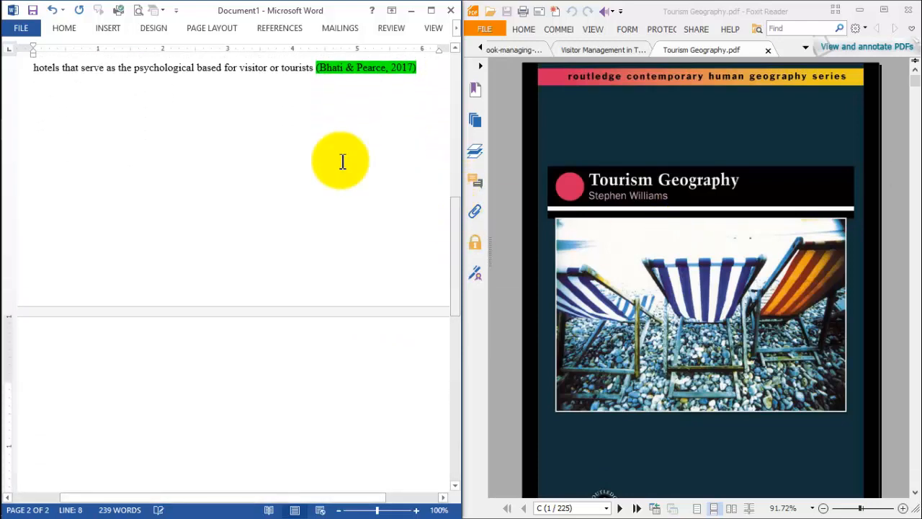
pyautogui.click(61, 98)
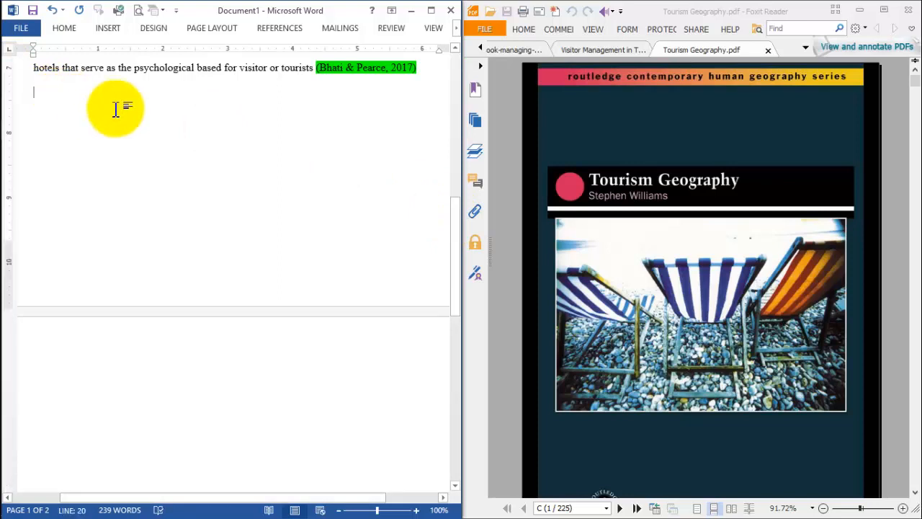
# - Maximize the document window and insert the built-in References bibliography in APA style on the blank line below the last paragraph
pyautogui.click(431, 12)
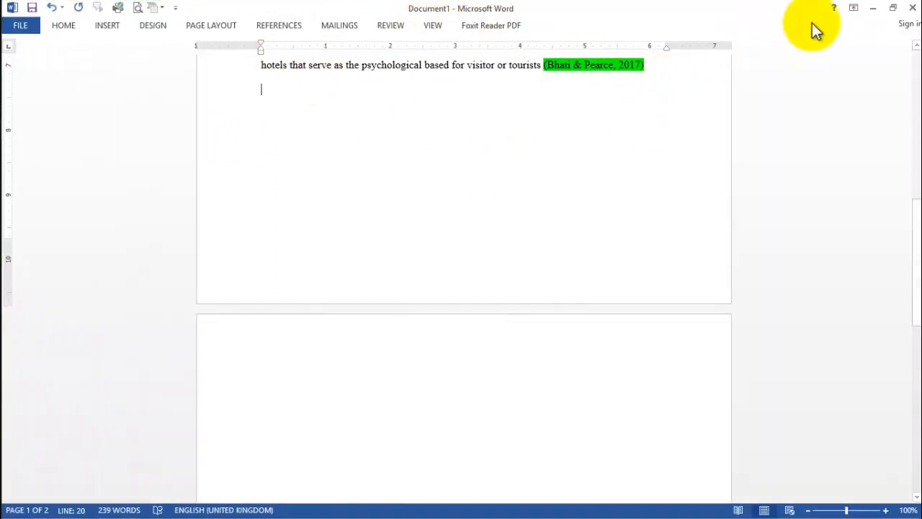
pyautogui.click(279, 28)
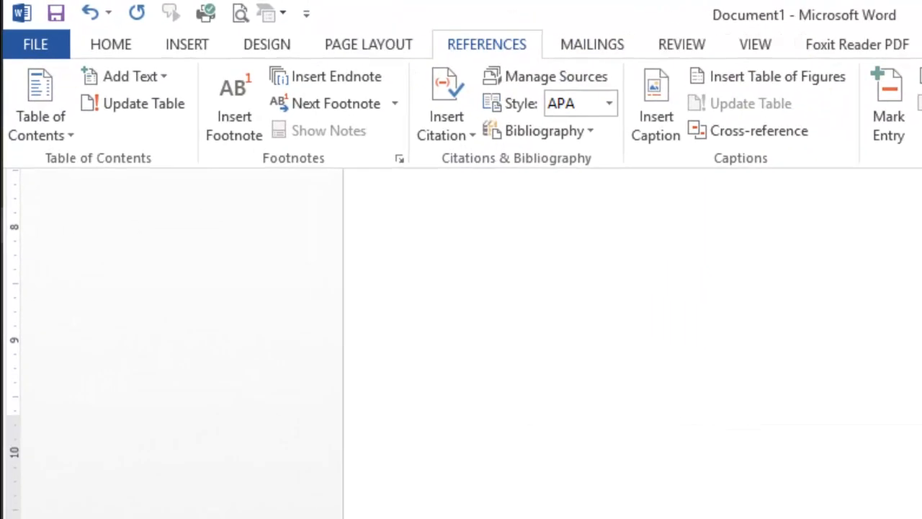
pyautogui.hotkey('ctrl', 'F1')
pyautogui.hotkey('ctrl', 'F1')
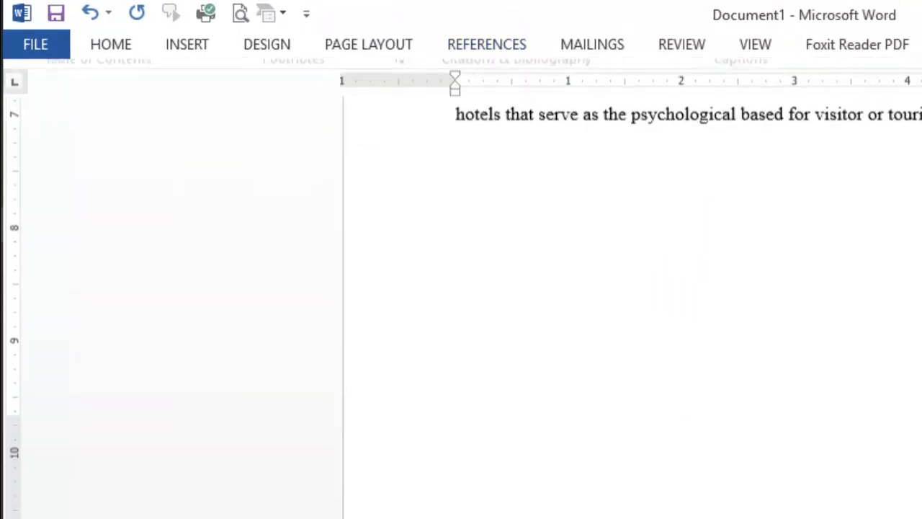
pyautogui.click(469, 47)
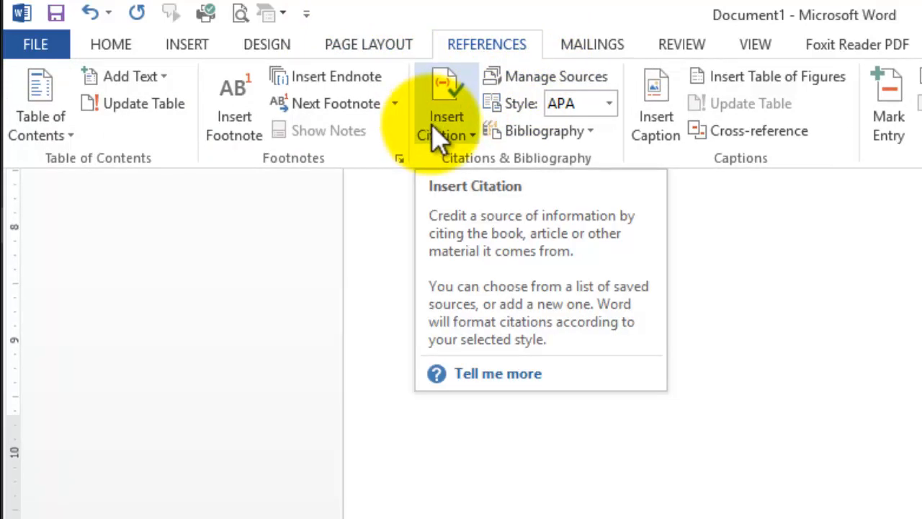
pyautogui.click(517, 133)
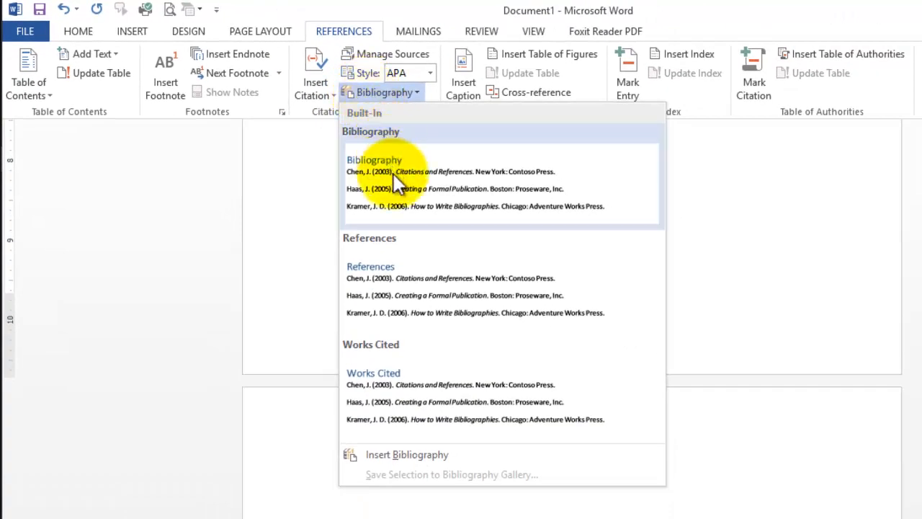
pyautogui.click(404, 279)
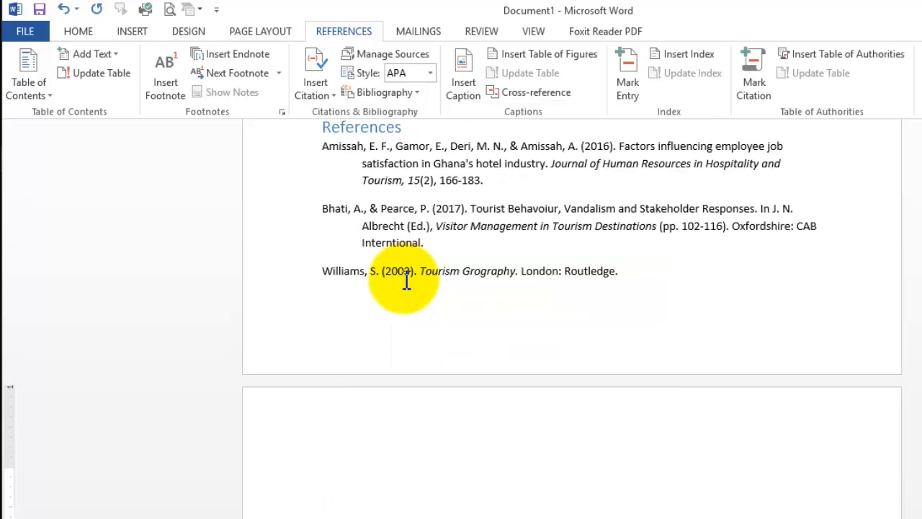
pyautogui.hotkey('ctrl', 'F1')
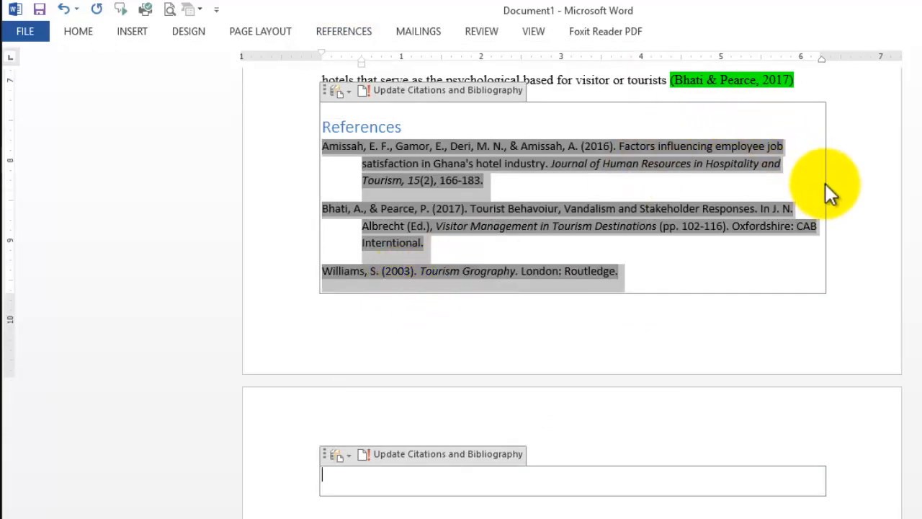
# - Change the font colour of the whole reference list, including its blue References heading, to black
pyautogui.moveTo(326, 123); pyautogui.dragTo(638, 271)
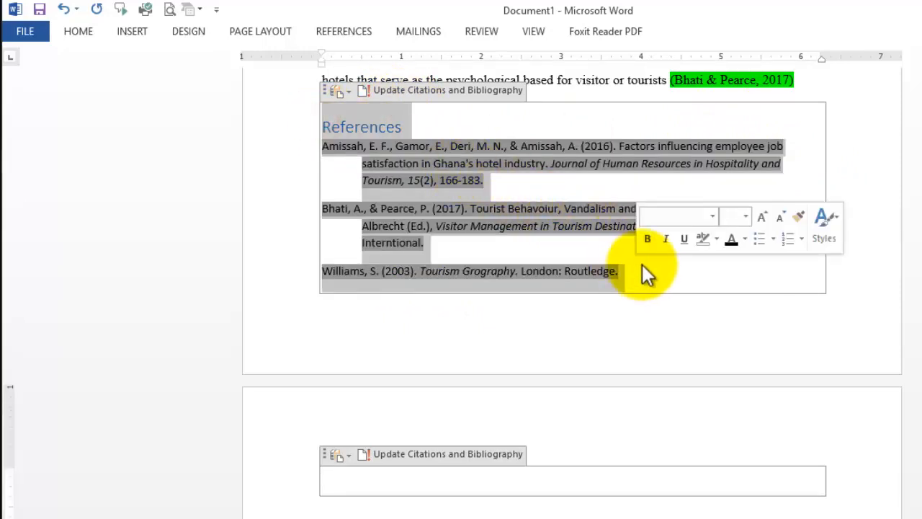
pyautogui.click(728, 243)
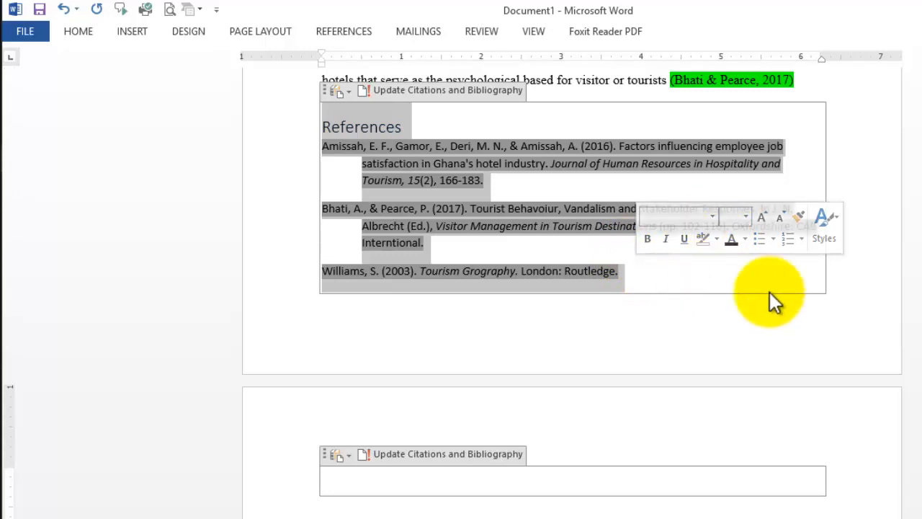
pyautogui.click(836, 134)
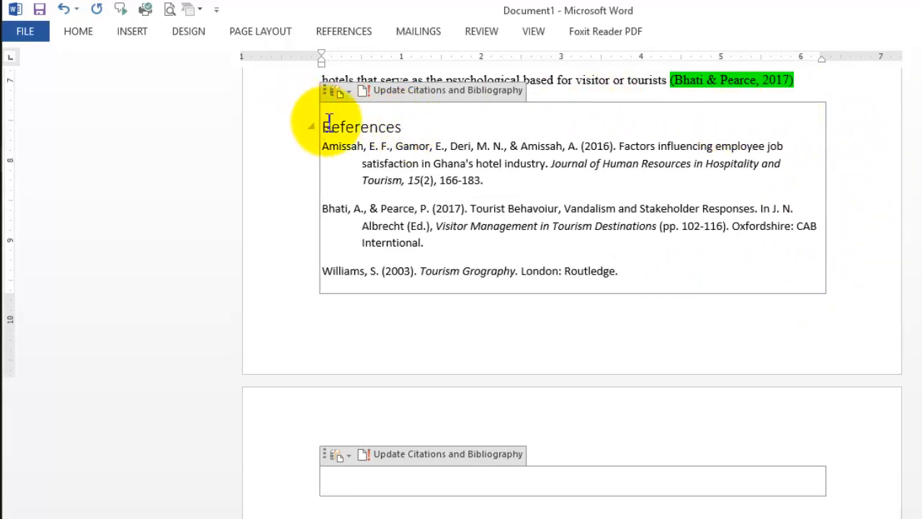
# - Make the References heading above the source list bold
pyautogui.moveTo(397, 128); pyautogui.dragTo(324, 127)
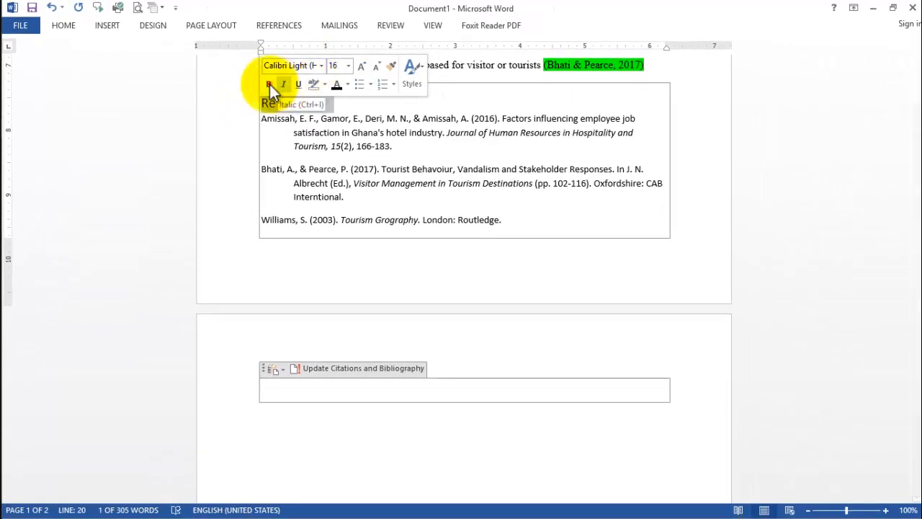
pyautogui.click(270, 84)
pyautogui.click(390, 133)
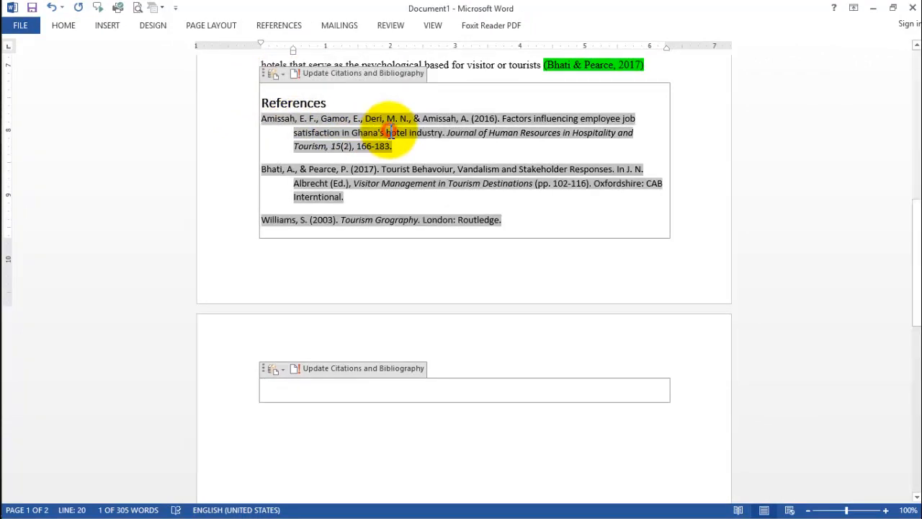
# - Set the heading and all entries of the reference list to Times New Roman, size 12
pyautogui.moveTo(263, 105); pyautogui.dragTo(520, 217)
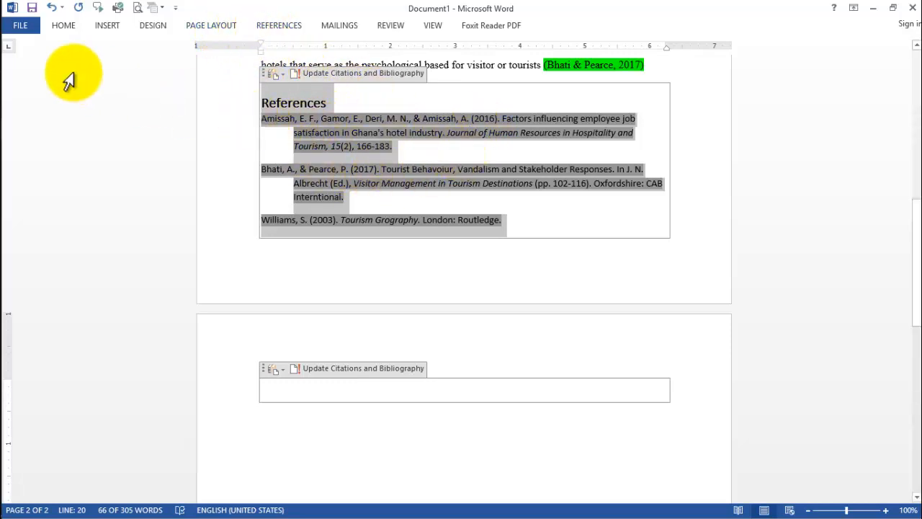
pyautogui.click(62, 28)
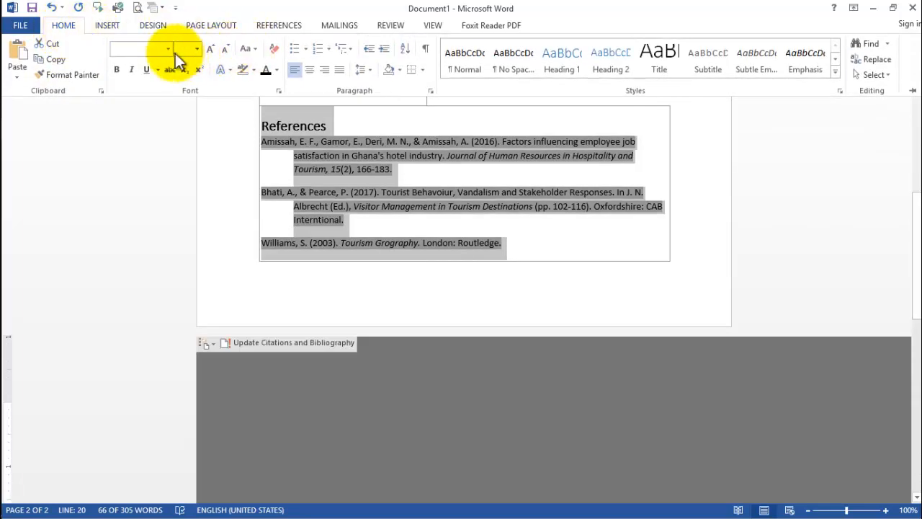
pyautogui.click(167, 53)
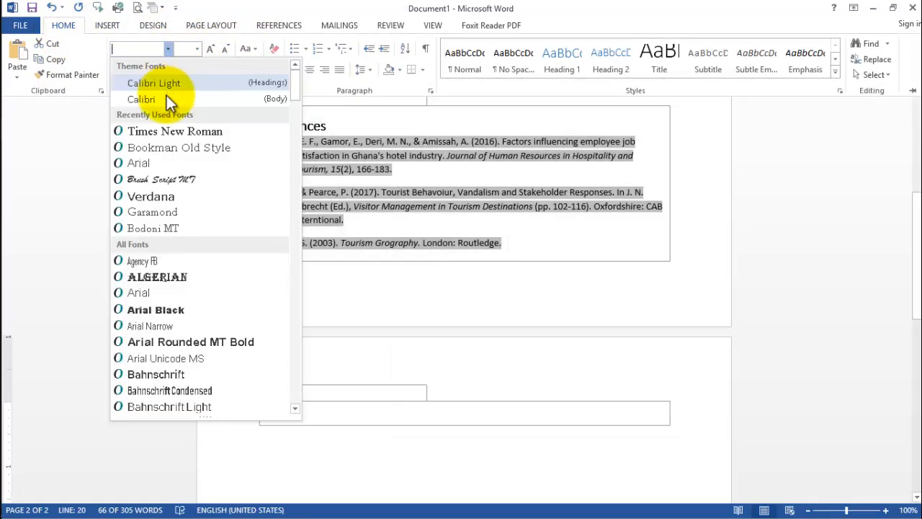
pyautogui.click(176, 121)
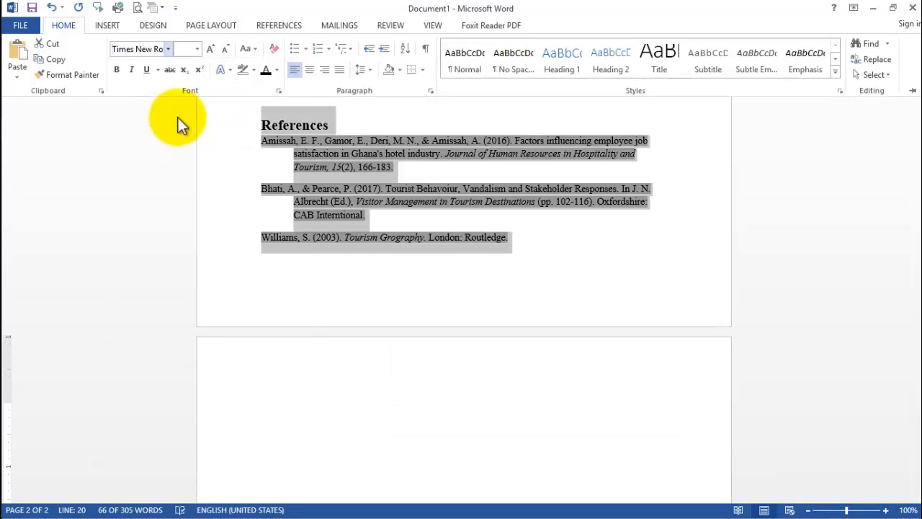
pyautogui.click(197, 50)
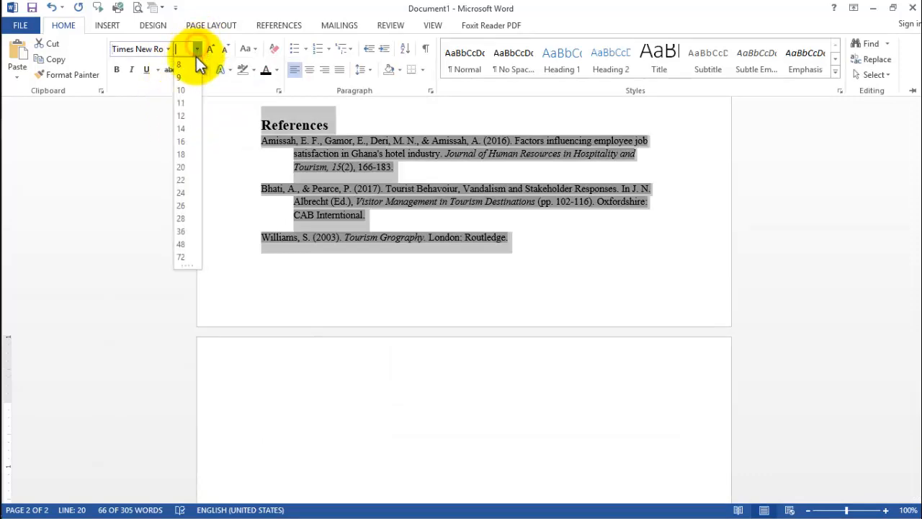
pyautogui.click(181, 116)
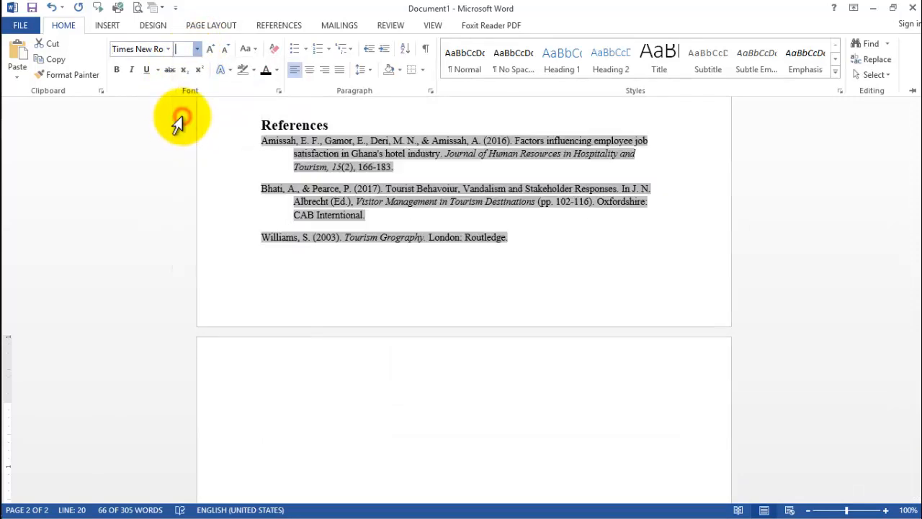
# - Justify the heading and entries of the reference list and set their line spacing to 1.5
pyautogui.click(339, 69)
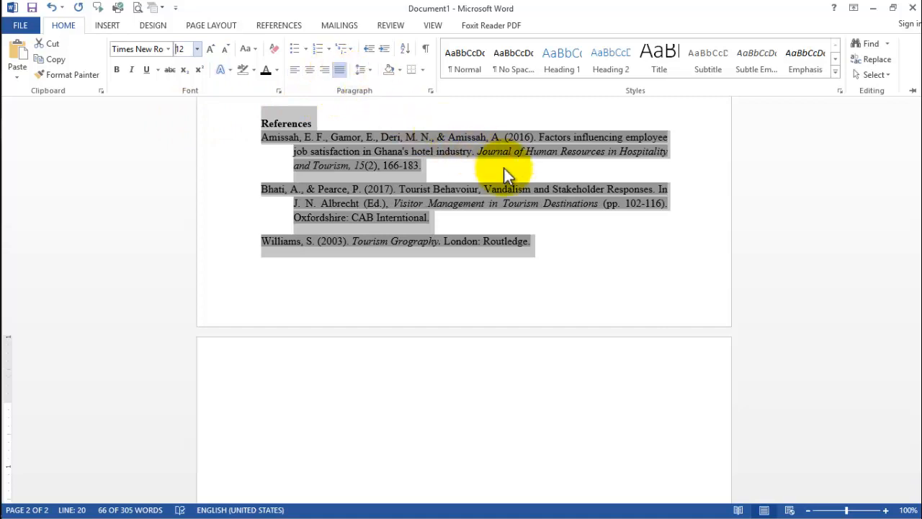
pyautogui.click(366, 63)
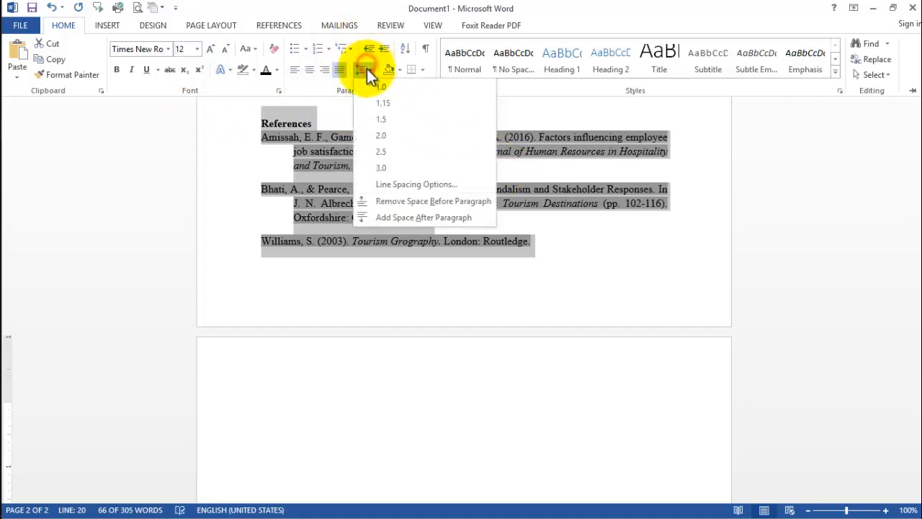
pyautogui.click(382, 119)
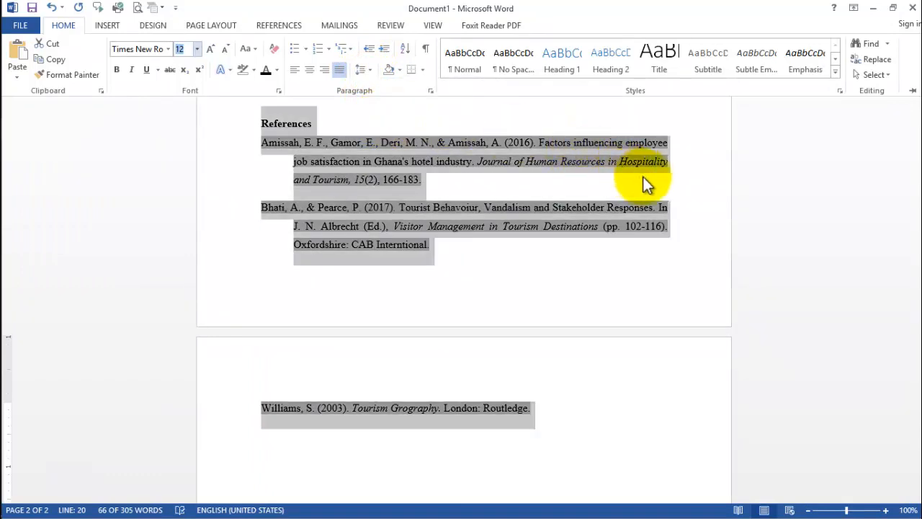
pyautogui.hotkey('ctrl', 'F1')
pyautogui.click(639, 139)
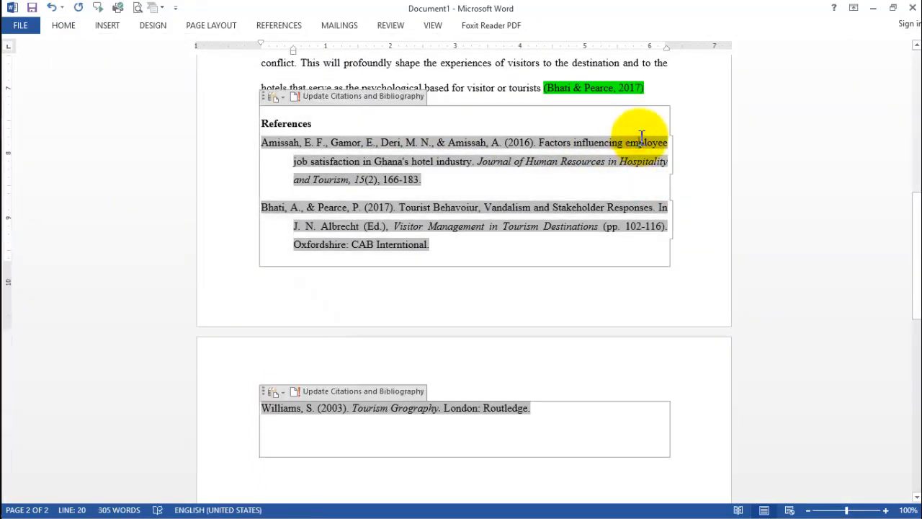
pyautogui.click(663, 64)
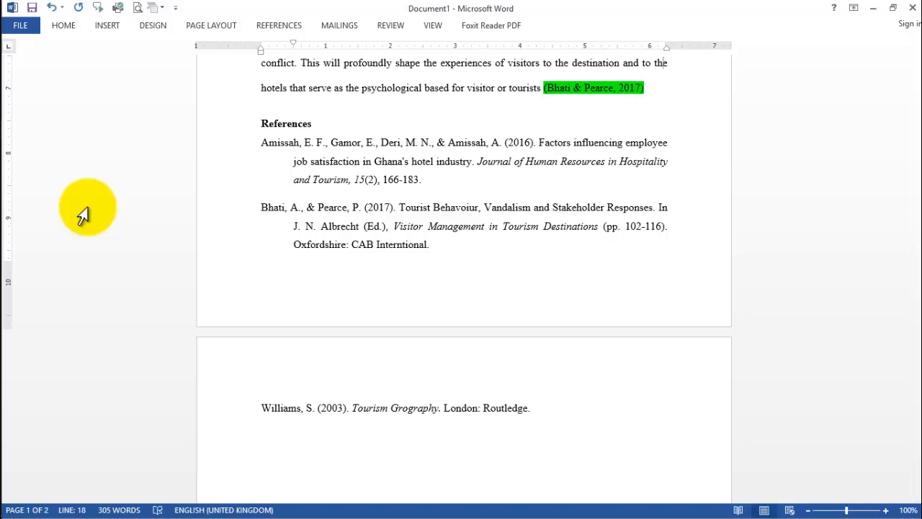
pyautogui.click(266, 184)
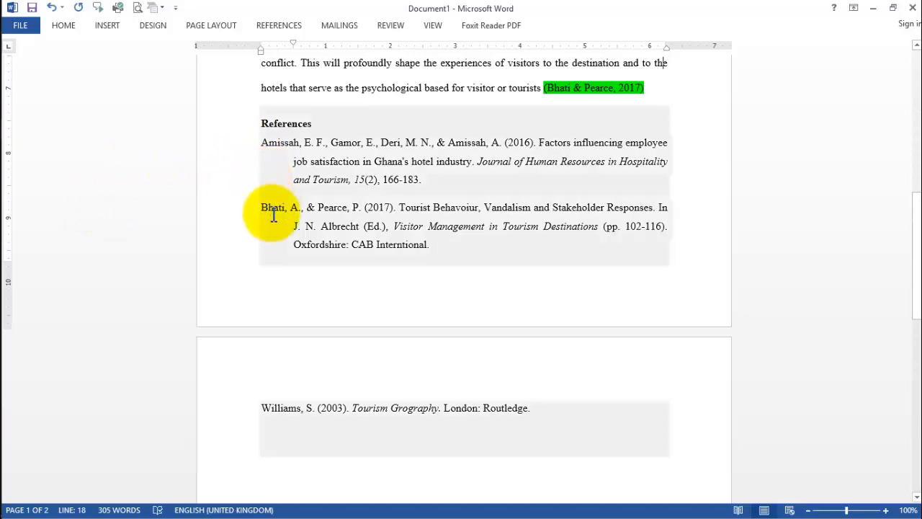
pyautogui.moveTo(229, 179); pyautogui.dragTo(144, 144)
pyautogui.click(147, 137)
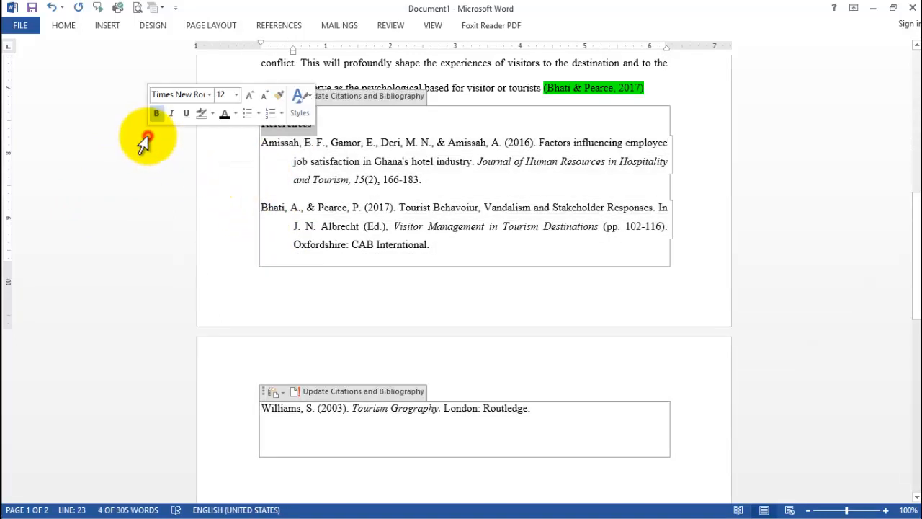
pyautogui.click(208, 159)
pyautogui.click(308, 81)
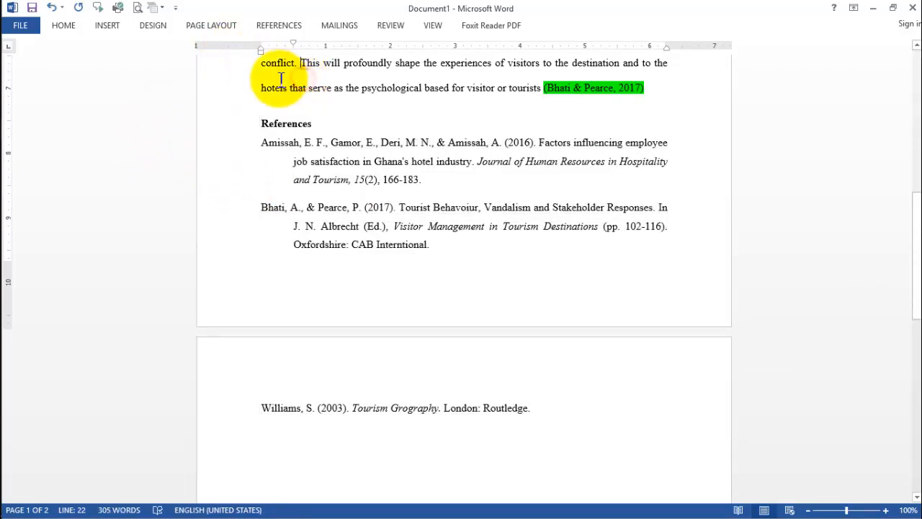